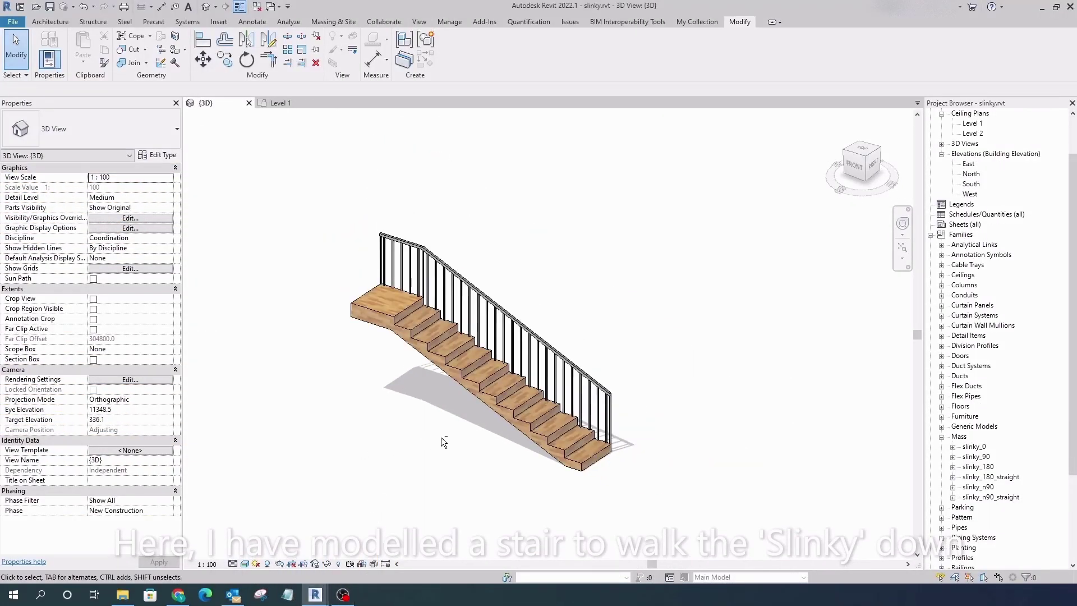
Step: Inspect the stair in the East elevation and its properties, then return to the angled 3D view
{"action": "middle_click_drag", "start_coordinate": [527, 477], "coordinate": [543, 440], "text": "shift"}
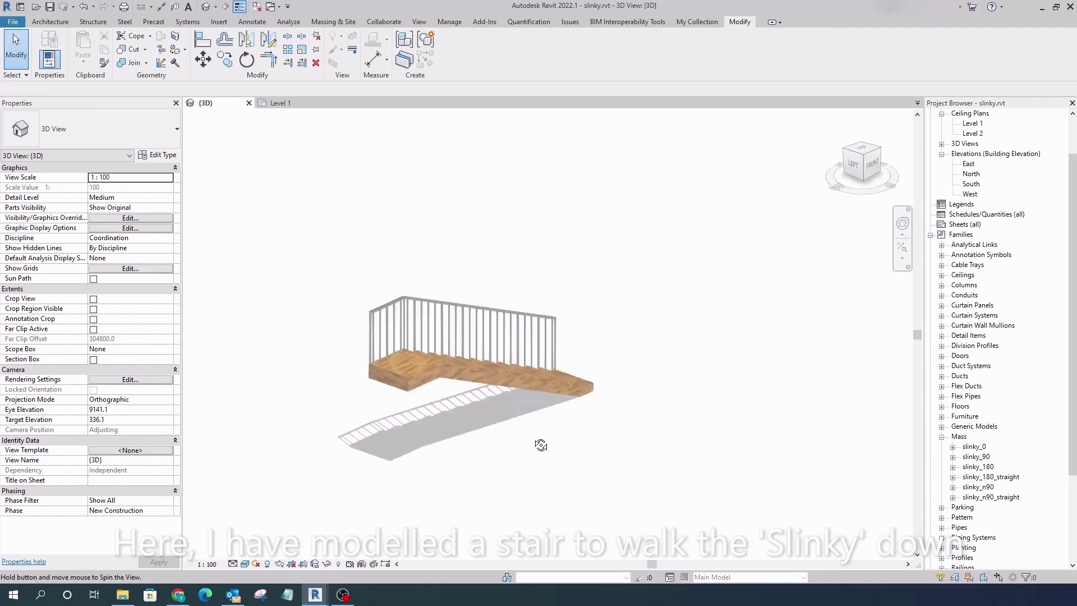
{"action": "double_click", "coordinate": [969, 163]}
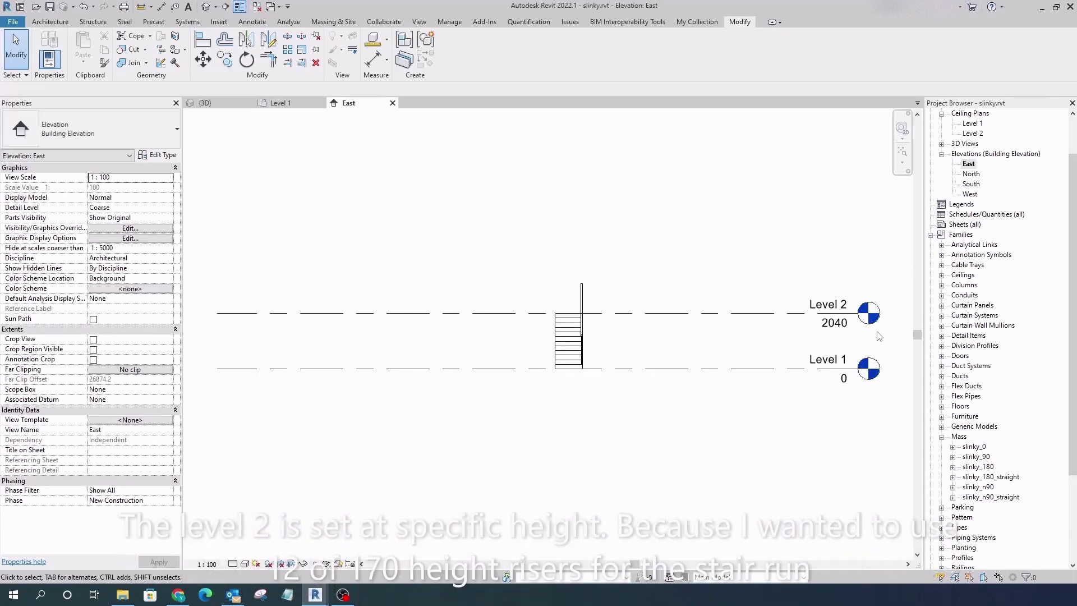
{"action": "left_click", "coordinate": [392, 102]}
{"action": "left_click", "coordinate": [482, 359]}
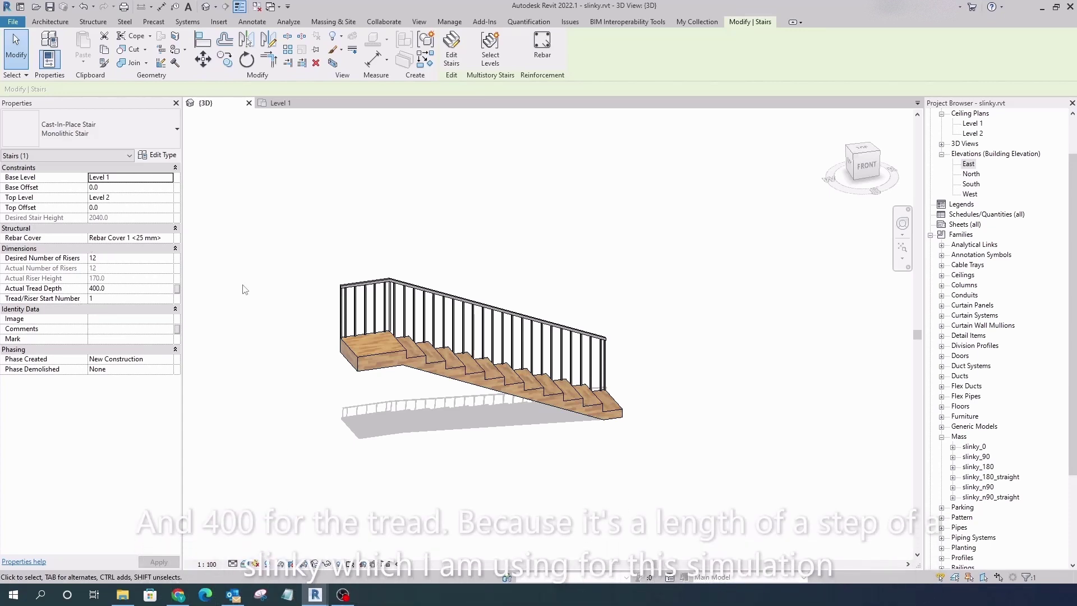
{"action": "left_click", "coordinate": [312, 287]}
{"action": "mouse_move", "coordinate": [311, 287]}
{"action": "middle_mouse_down", "text": "shift"}
{"action": "mouse_move", "coordinate": [661, 462]}
{"action": "mouse_move", "coordinate": [606, 460]}
{"action": "middle_mouse_up", "text": "shift"}
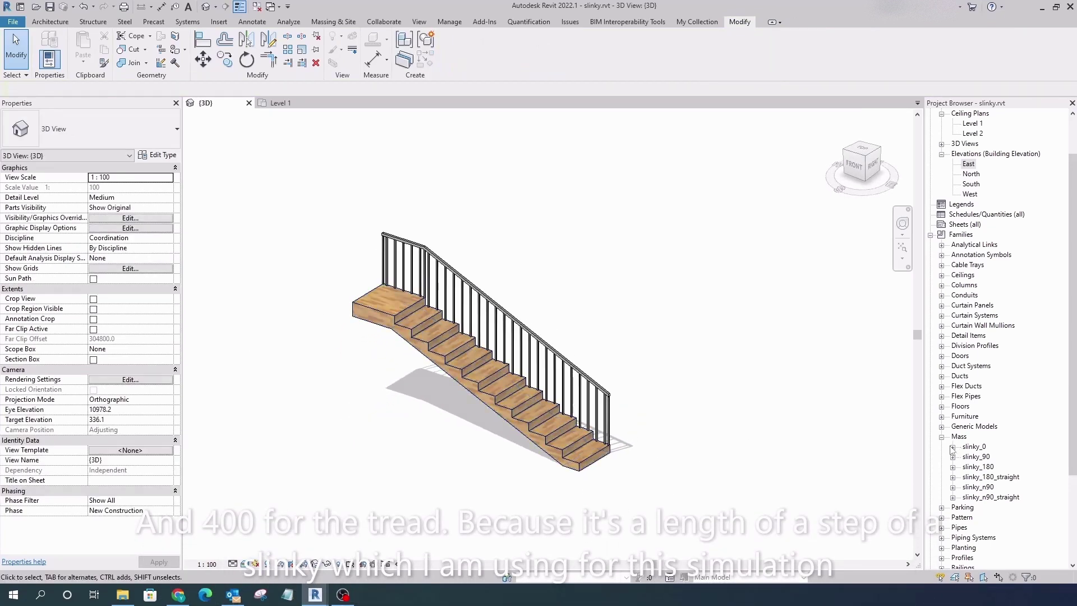
Step: Place a slinky_0 mass beside the stair in the 3D view
{"action": "left_click", "coordinate": [952, 447]}
{"action": "left_click", "coordinate": [985, 457]}
{"action": "left_click_drag", "start_coordinate": [985, 456], "coordinate": [449, 468]}
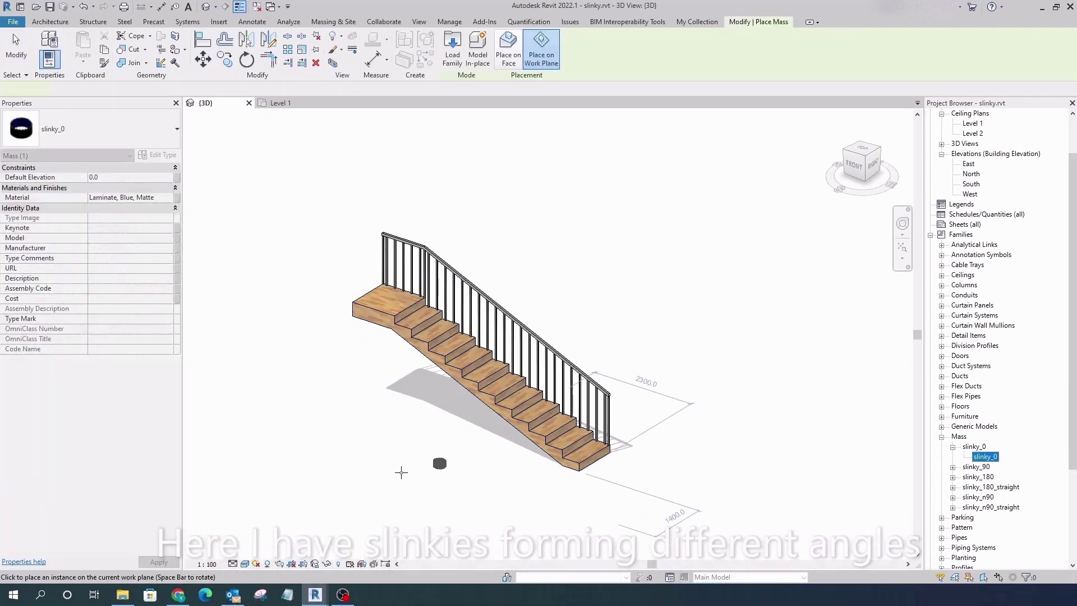
{"action": "left_click", "coordinate": [393, 471]}
{"action": "scroll", "coordinate": [403, 476], "scroll_direction": "up", "scroll_amount": 2}
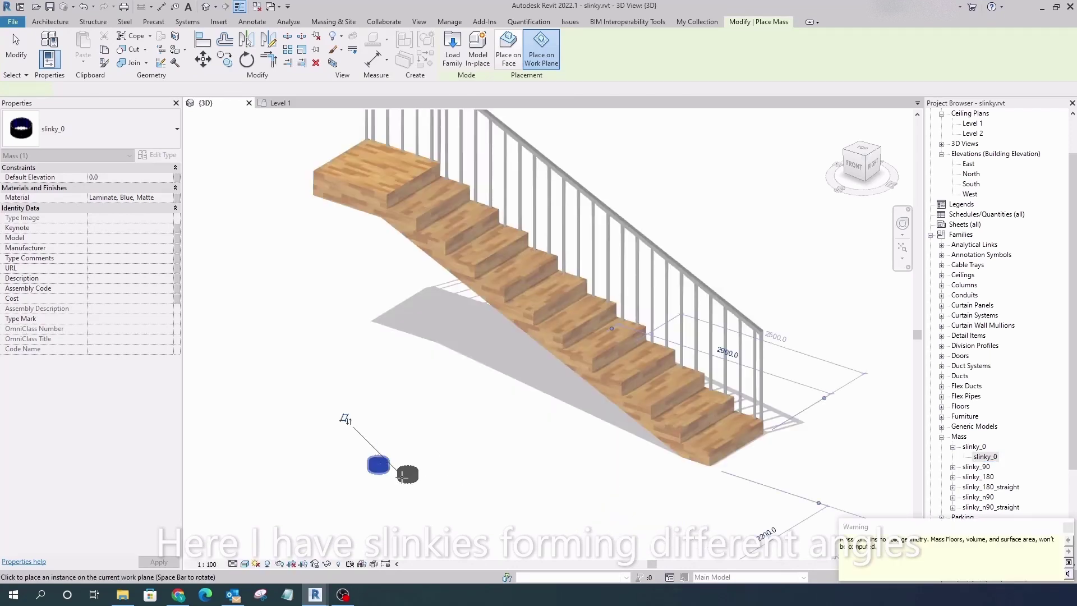
{"action": "scroll", "coordinate": [403, 476], "scroll_direction": "up", "scroll_amount": 2}
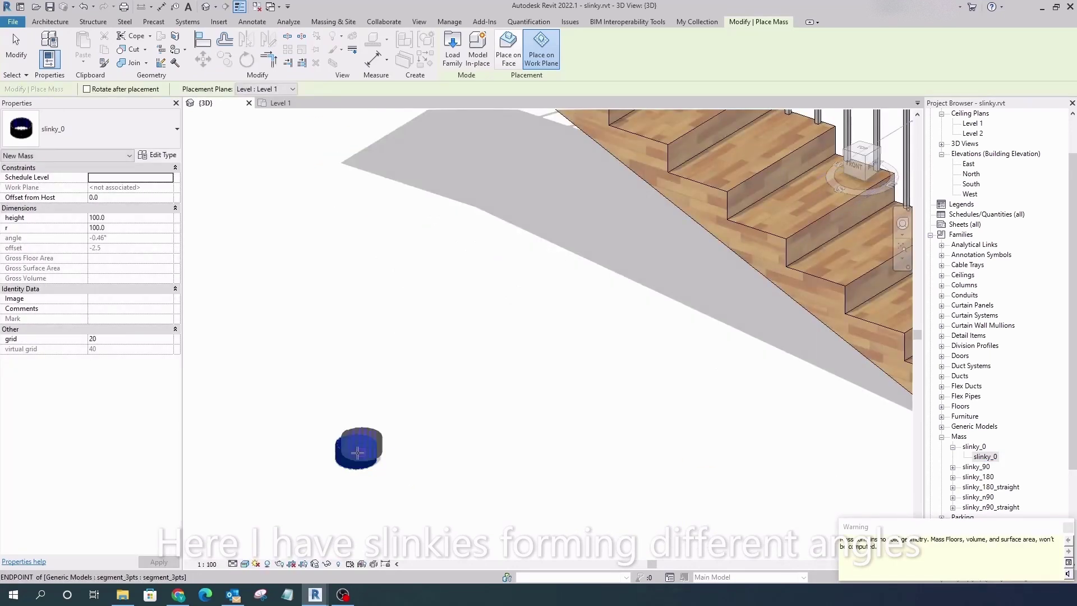
{"action": "key", "text": "Escape"}
Step: Place slinky_90 and slinky_180 masses to the right of slinky_0
{"action": "left_click", "coordinate": [952, 467]}
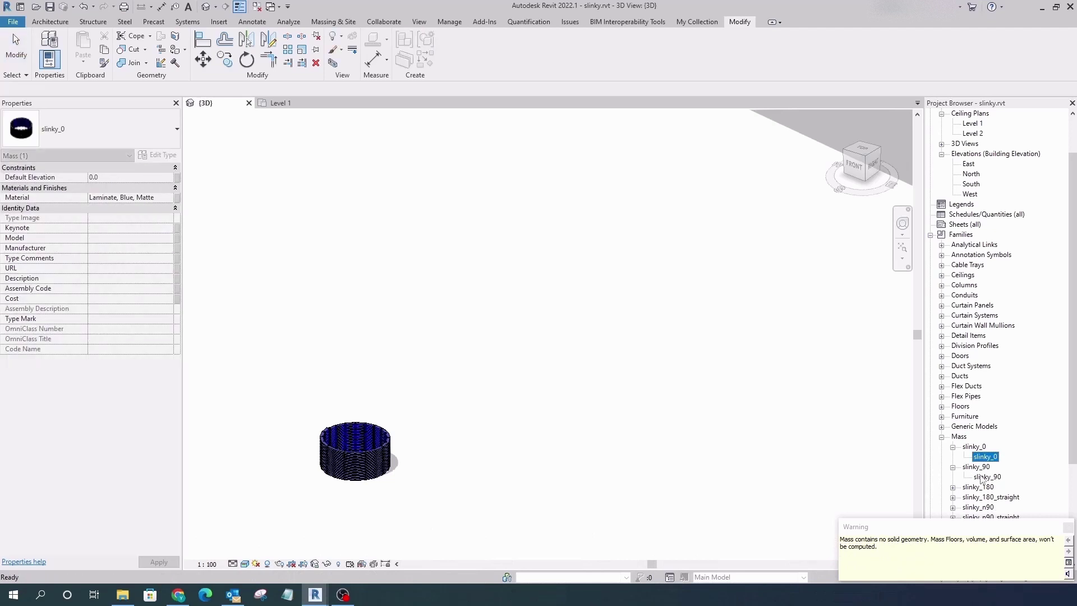
{"action": "left_click_drag", "start_coordinate": [981, 479], "coordinate": [488, 421]}
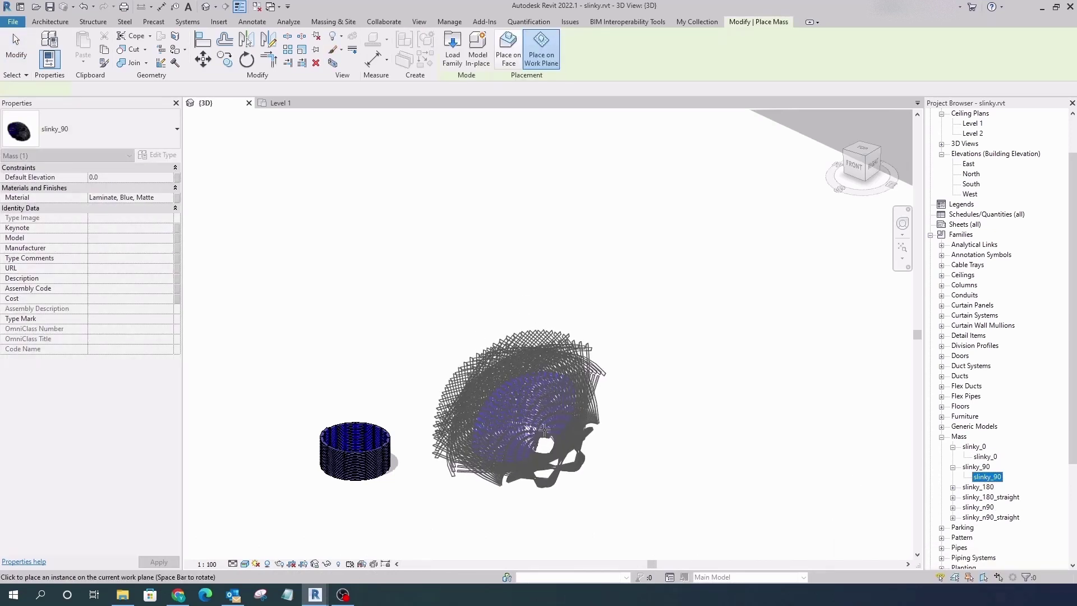
{"action": "left_click", "coordinate": [544, 429]}
{"action": "left_click", "coordinate": [952, 487]}
{"action": "left_click_drag", "start_coordinate": [989, 496], "coordinate": [696, 425]}
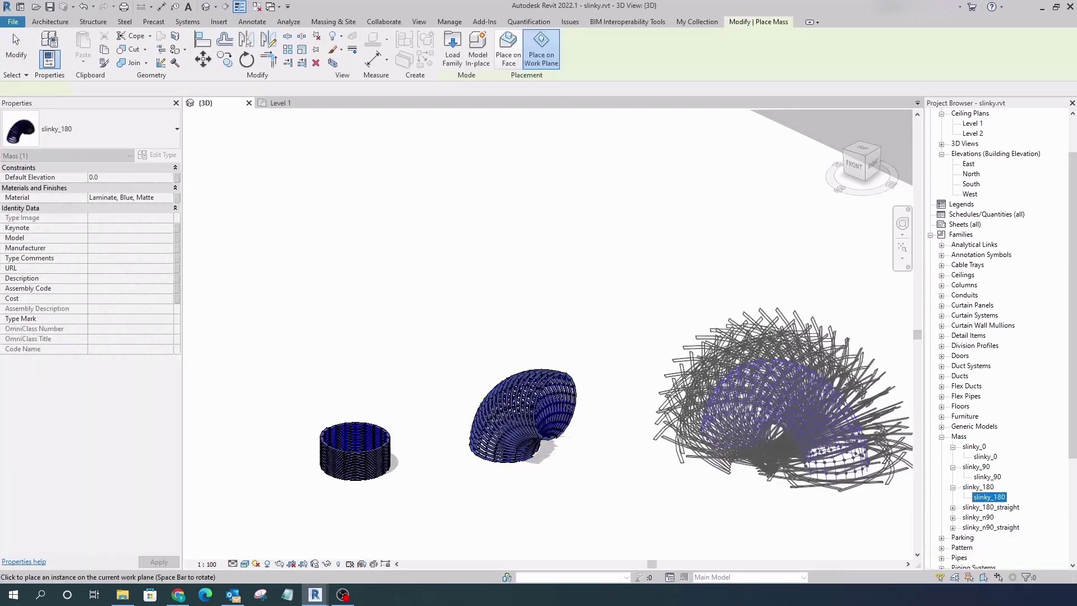
{"action": "left_click", "coordinate": [691, 418]}
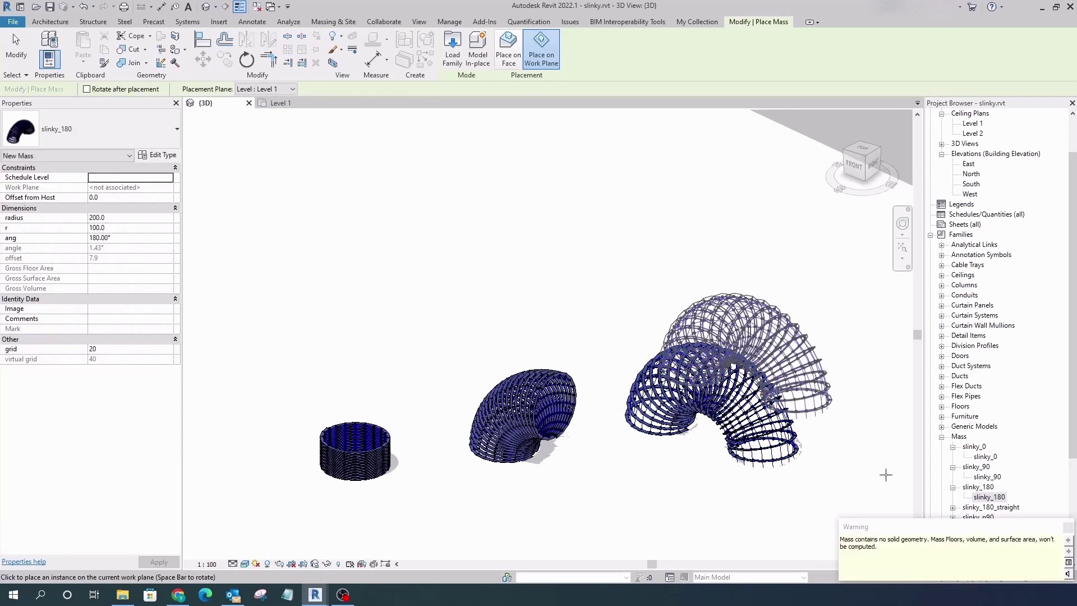
{"action": "left_click", "coordinate": [952, 507]}
Step: Place slinky_180_straight and slinky_n90_straight masses above the others
{"action": "scroll", "coordinate": [986, 488], "scroll_direction": "down", "scroll_amount": 2}
{"action": "left_click", "coordinate": [1001, 477]}
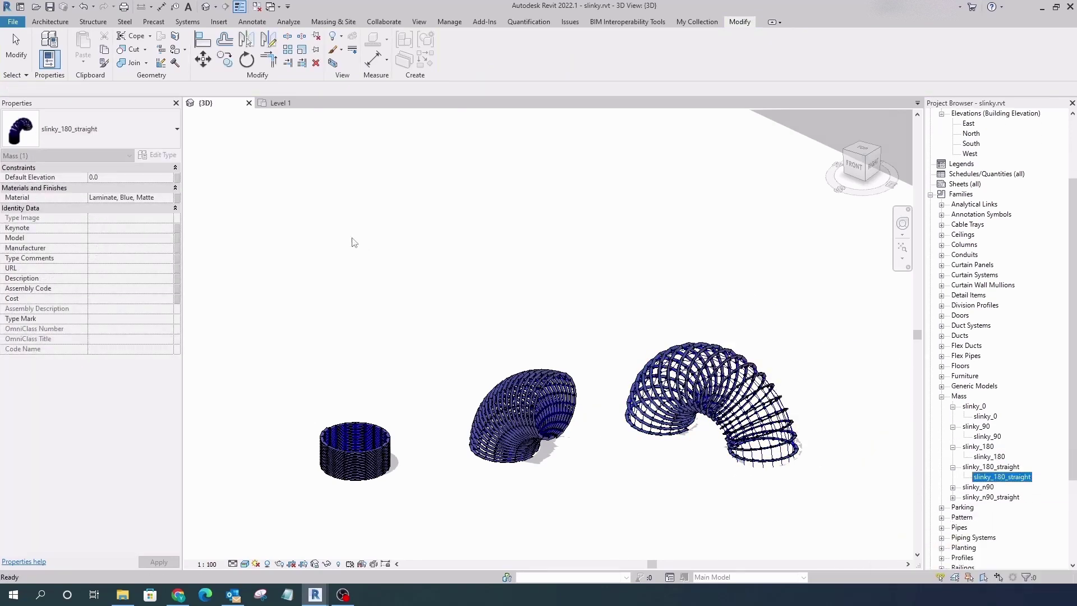
{"action": "left_click", "coordinate": [359, 256]}
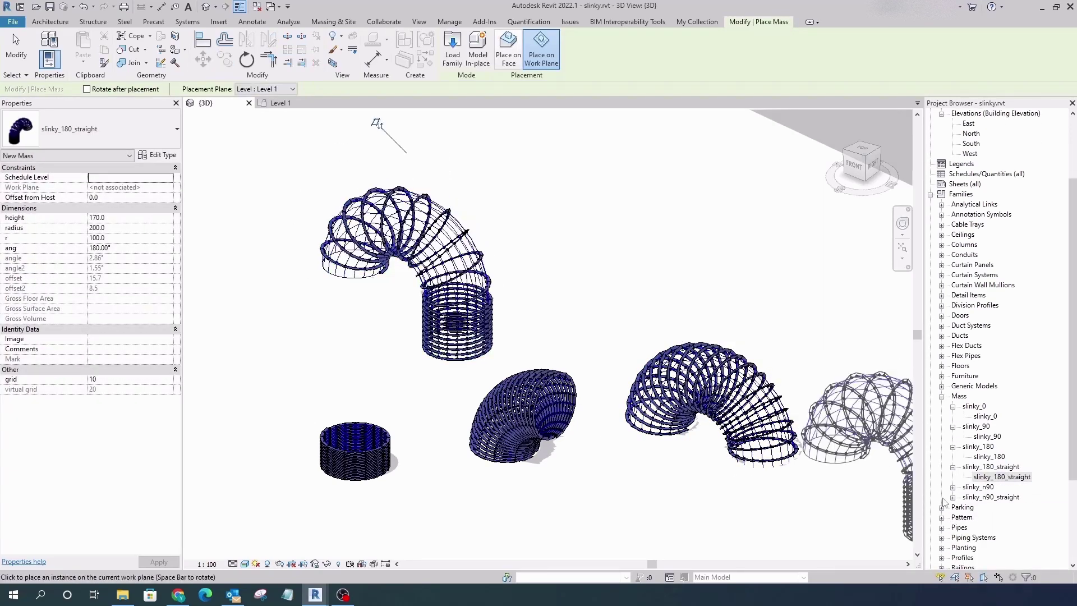
{"action": "left_click", "coordinate": [952, 497]}
{"action": "left_click", "coordinate": [1001, 507]}
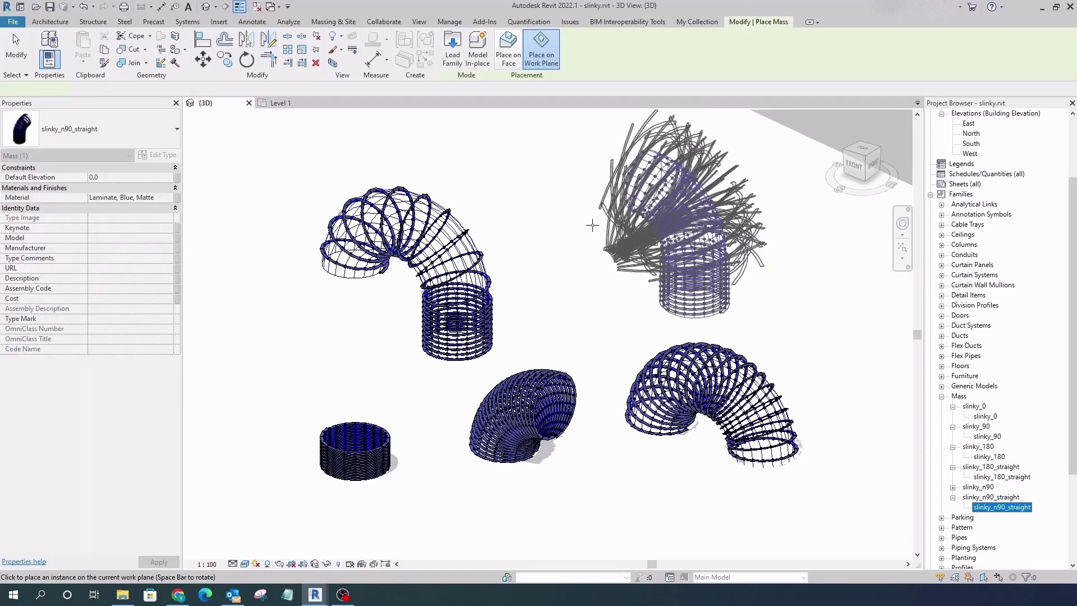
{"action": "left_click", "coordinate": [568, 234]}
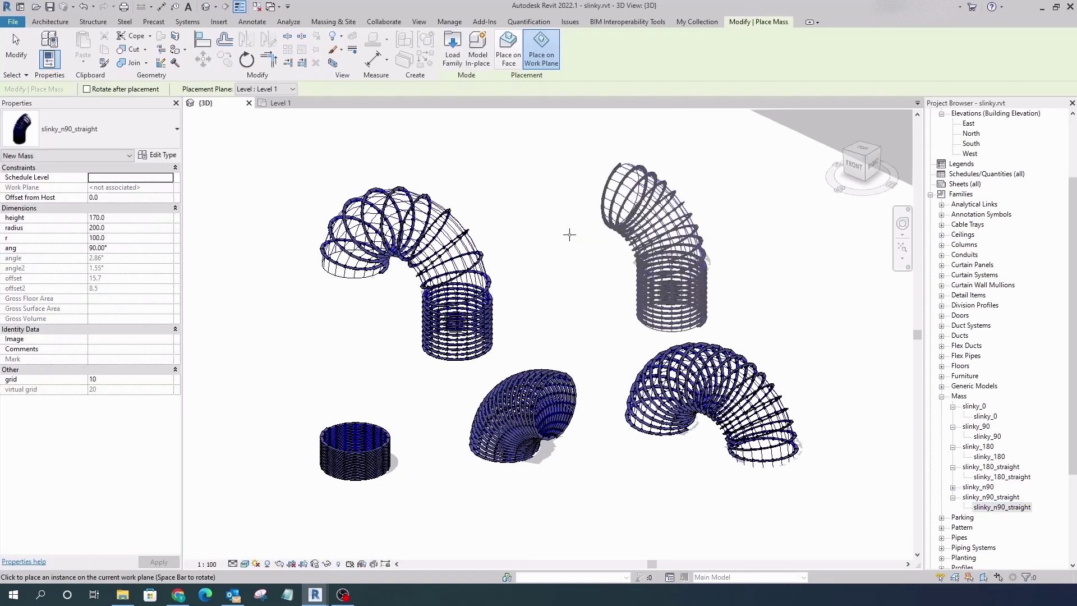
{"action": "key", "text": "Escape"}
{"action": "left_click", "coordinate": [8, 23]}
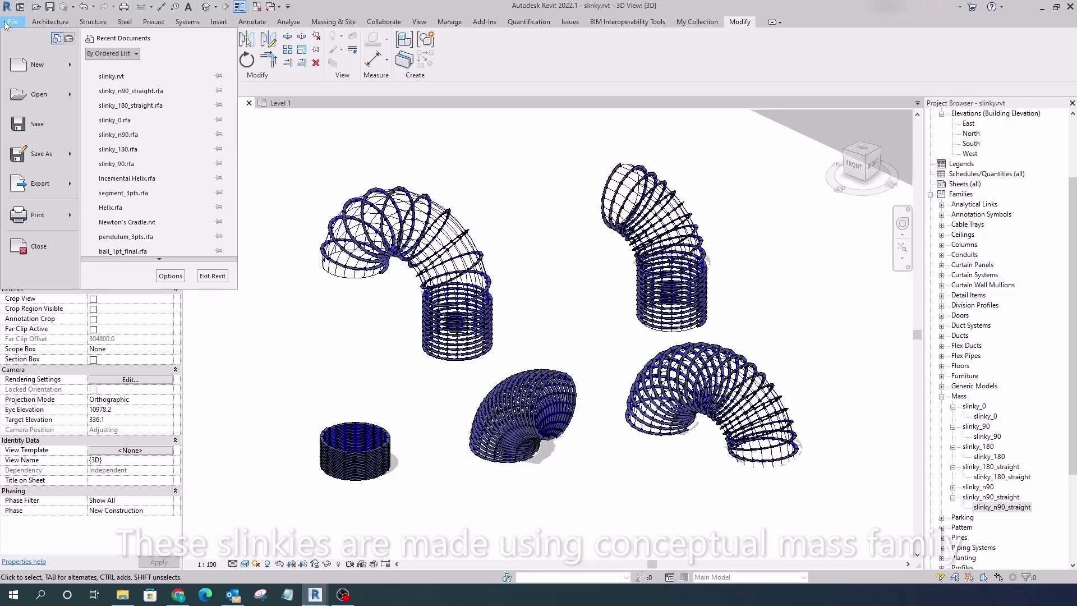
{"action": "mouse_move", "coordinate": [37, 65]}
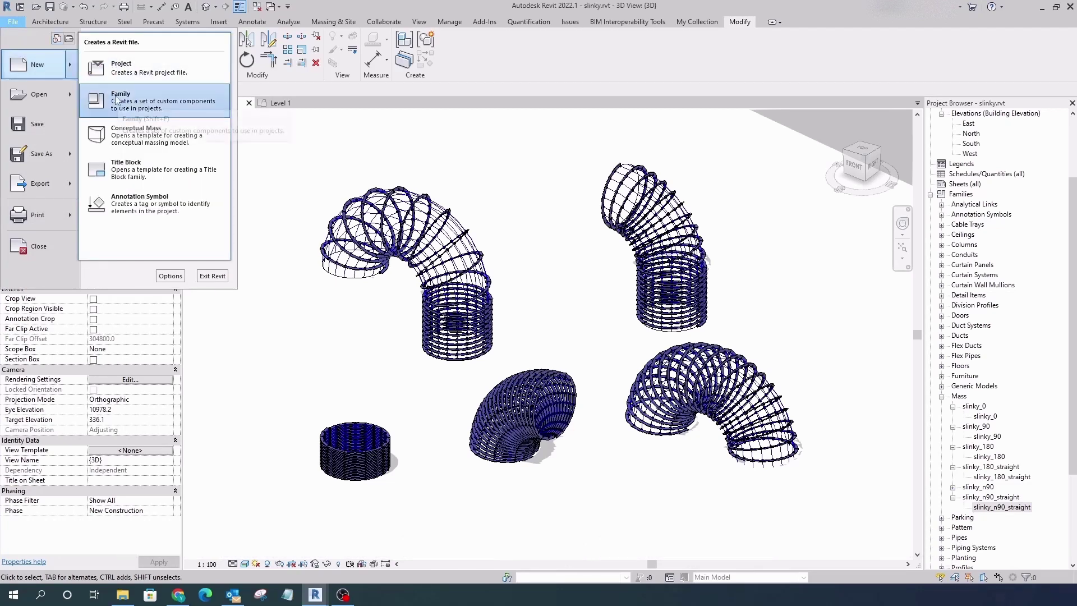
Step: Start a new conceptual mass family from the Metric Mass template
{"action": "left_click", "coordinate": [115, 96]}
{"action": "double_click", "coordinate": [174, 173]}
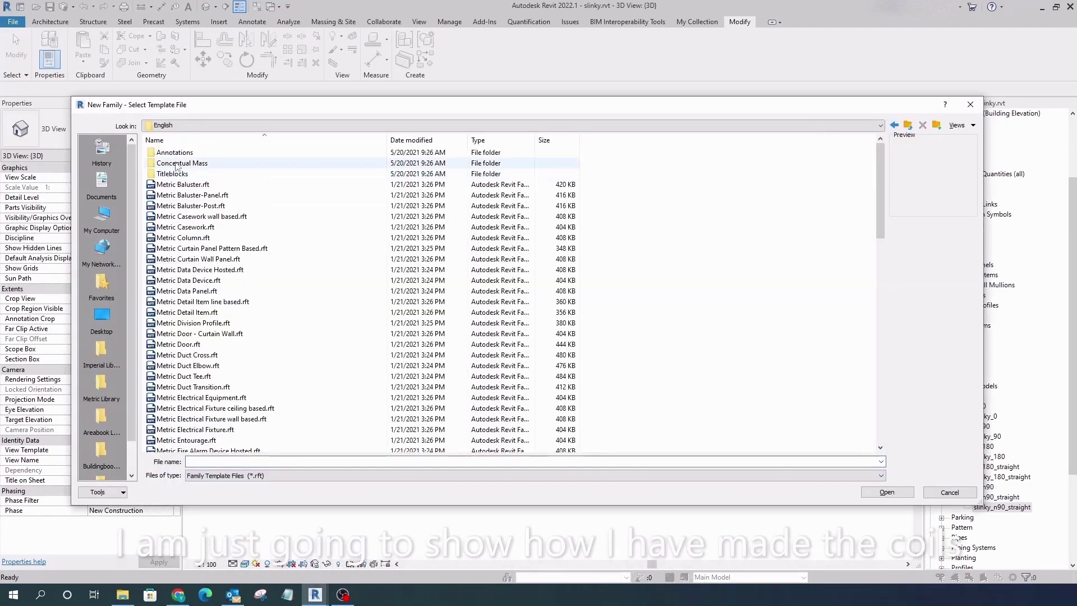
{"action": "double_click", "coordinate": [177, 164]}
{"action": "left_click", "coordinate": [174, 152]}
{"action": "left_click", "coordinate": [887, 491]}
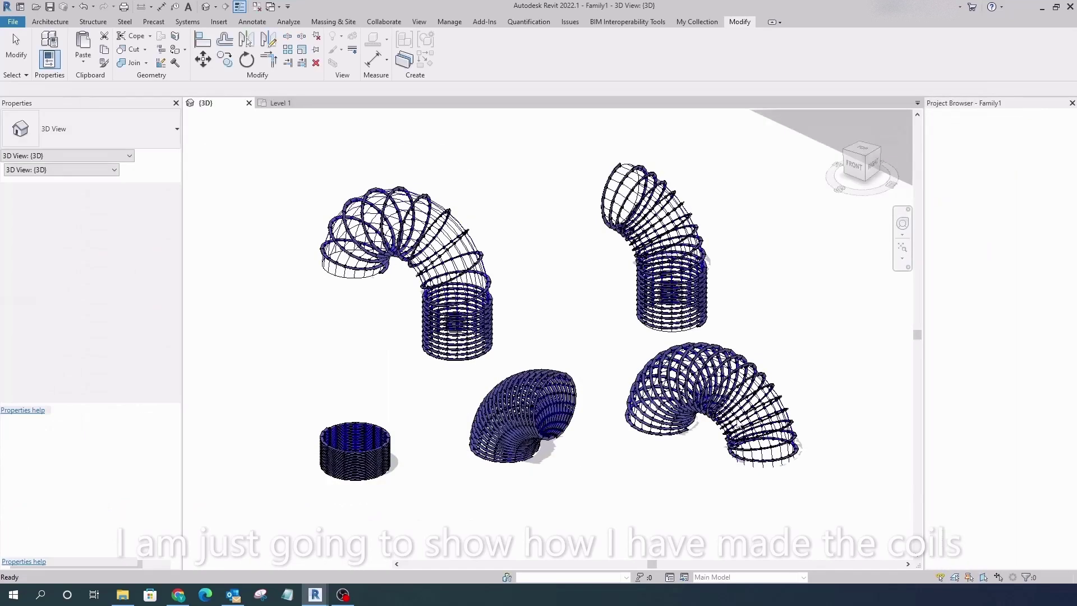
{"action": "scroll", "coordinate": [563, 444], "scroll_direction": "up", "scroll_amount": 3}
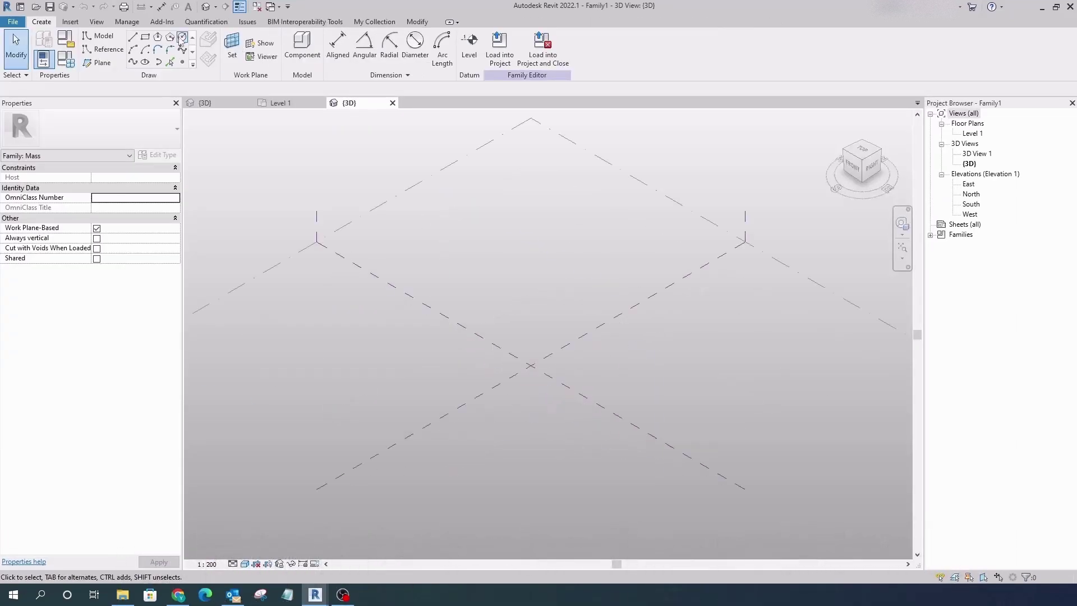
Step: Draw a circle at the reference-plane intersection and label its radius as instance parameter r
{"action": "key", "text": "l"}
{"action": "key", "text": "i"}
{"action": "left_click", "coordinate": [528, 363]}
{"action": "left_click", "coordinate": [586, 368]}
{"action": "key", "text": "Escape"}
{"action": "key", "text": "Escape"}
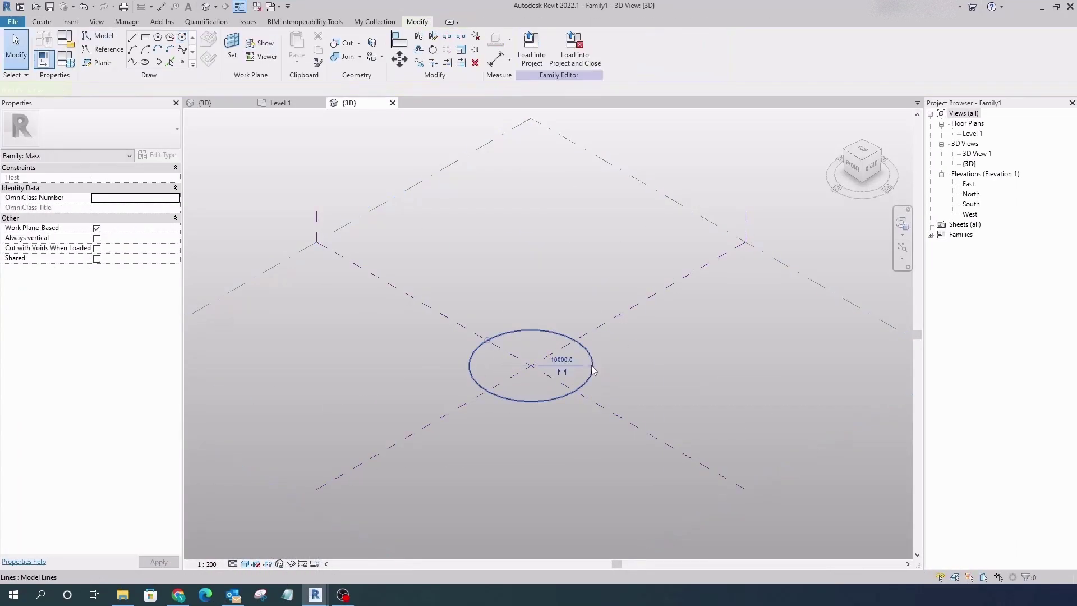
{"action": "left_click", "coordinate": [561, 371]}
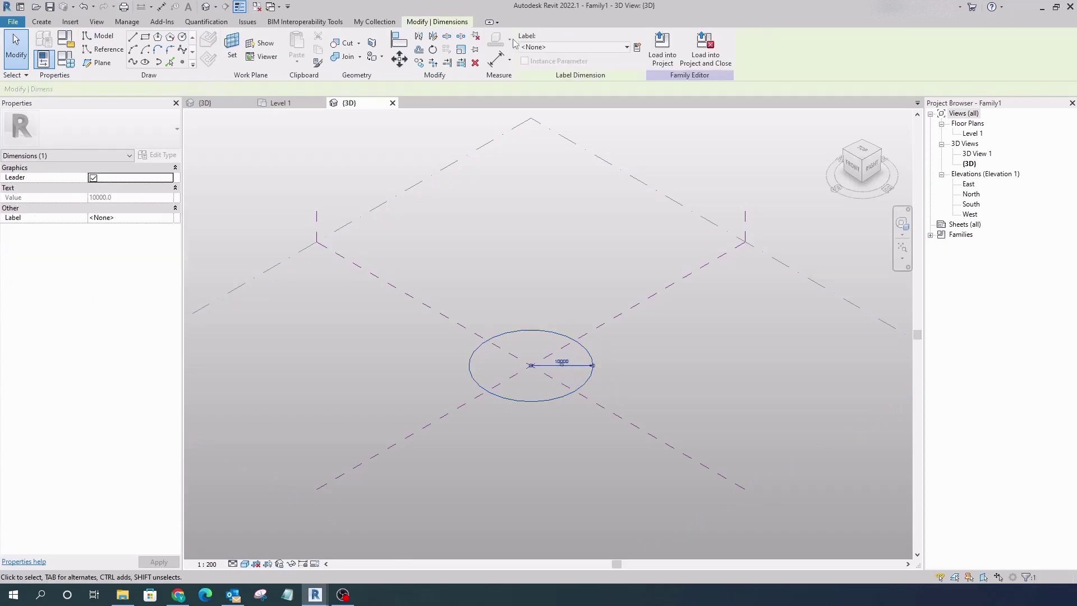
{"action": "left_click", "coordinate": [637, 47]}
{"action": "type", "text": "r"}
{"action": "left_click", "coordinate": [300, 304]}
{"action": "left_click", "coordinate": [321, 427]}
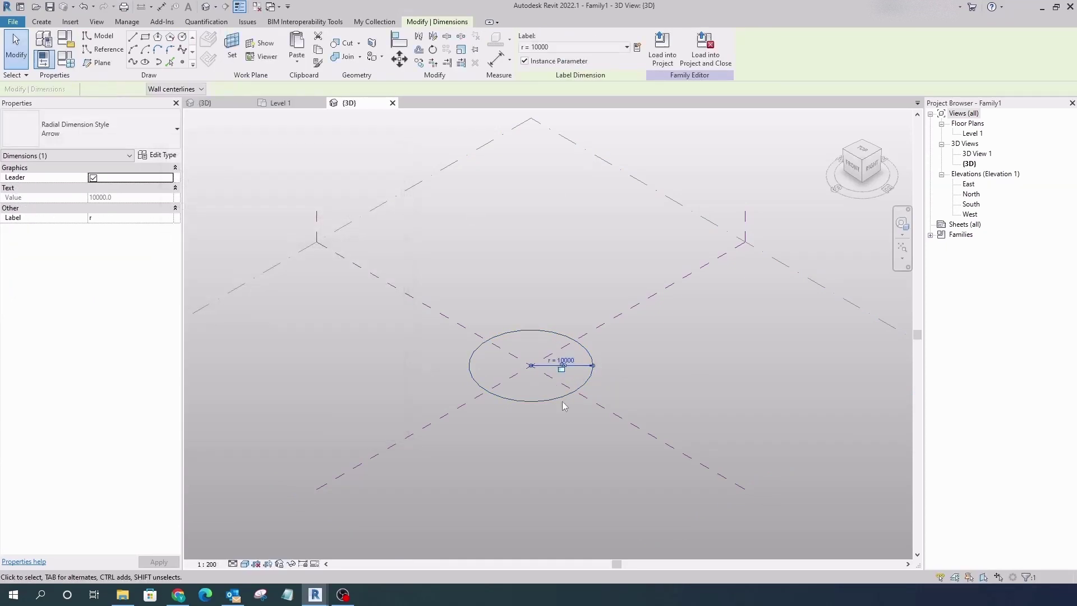
{"action": "key", "text": "Escape"}
Step: Extrude the circle into a solid cylinder and label its 8000 height dimension 'height'
{"action": "left_click", "coordinate": [562, 401]}
{"action": "left_click", "coordinate": [533, 48]}
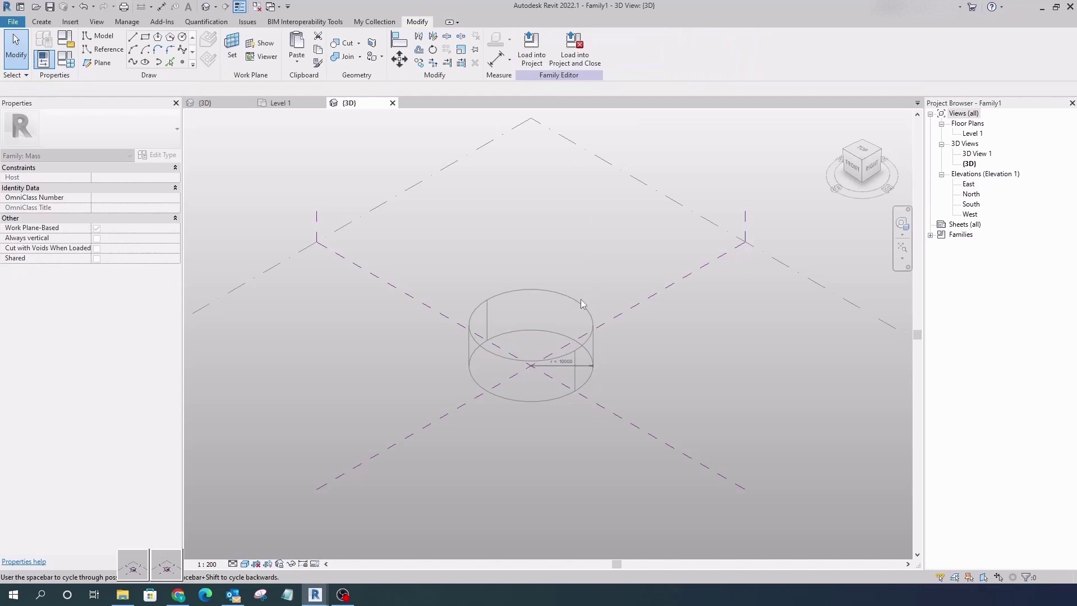
{"action": "left_click", "coordinate": [543, 307]}
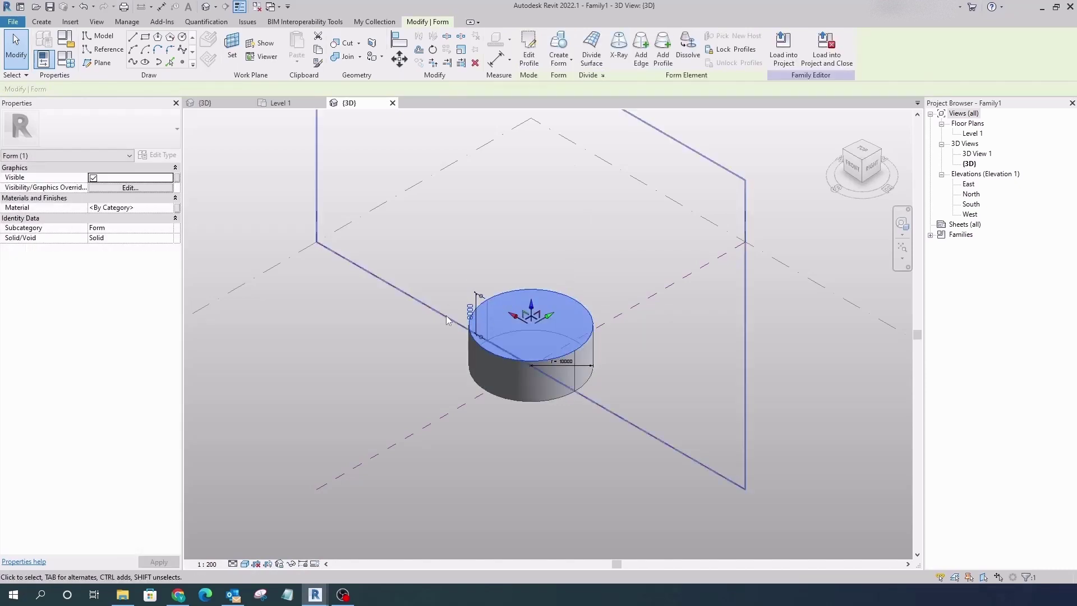
{"action": "scroll", "coordinate": [447, 320], "scroll_direction": "up", "scroll_amount": 5}
{"action": "left_click", "coordinate": [513, 280]}
{"action": "left_click", "coordinate": [637, 47]}
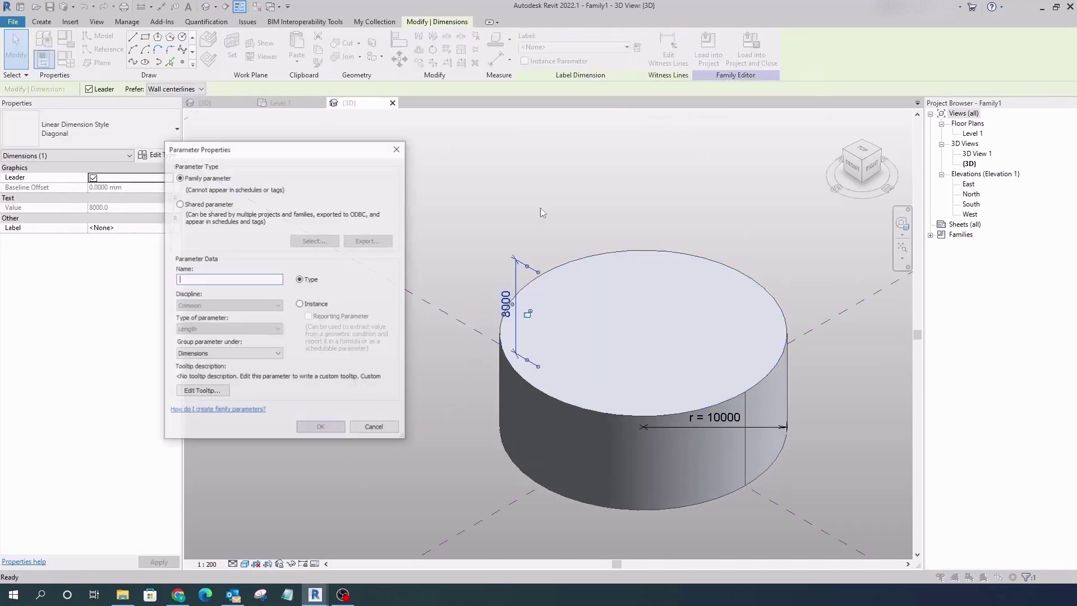
{"action": "type", "text": "height"}
{"action": "left_click", "coordinate": [318, 426]}
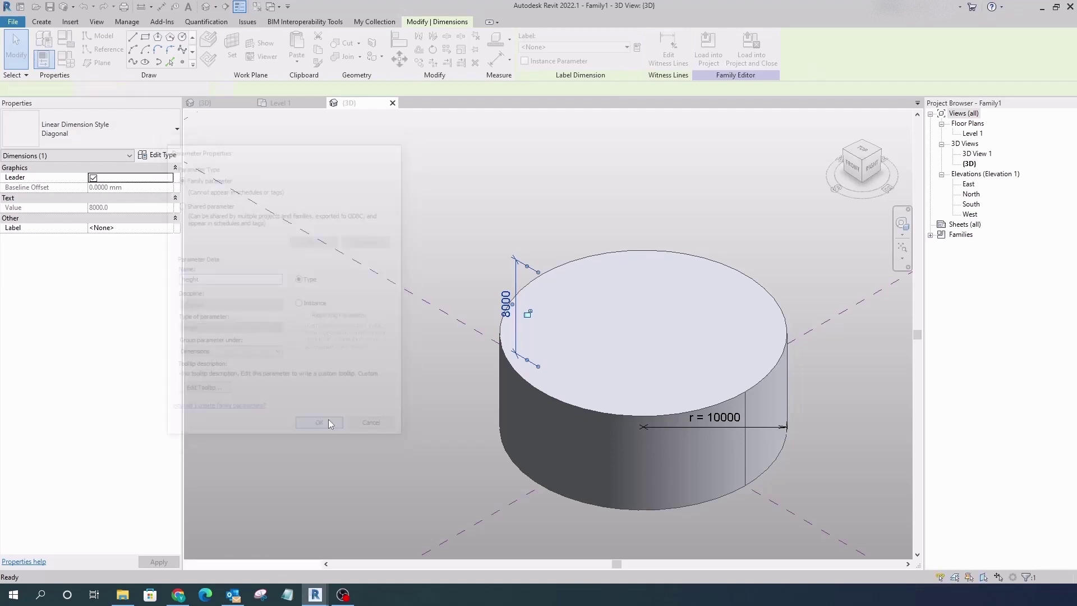
{"action": "left_click", "coordinate": [529, 429]}
Step: Divide the cylinder's side faces and link U Grid Number to a new parameter 'grid'
{"action": "left_click", "coordinate": [591, 48]}
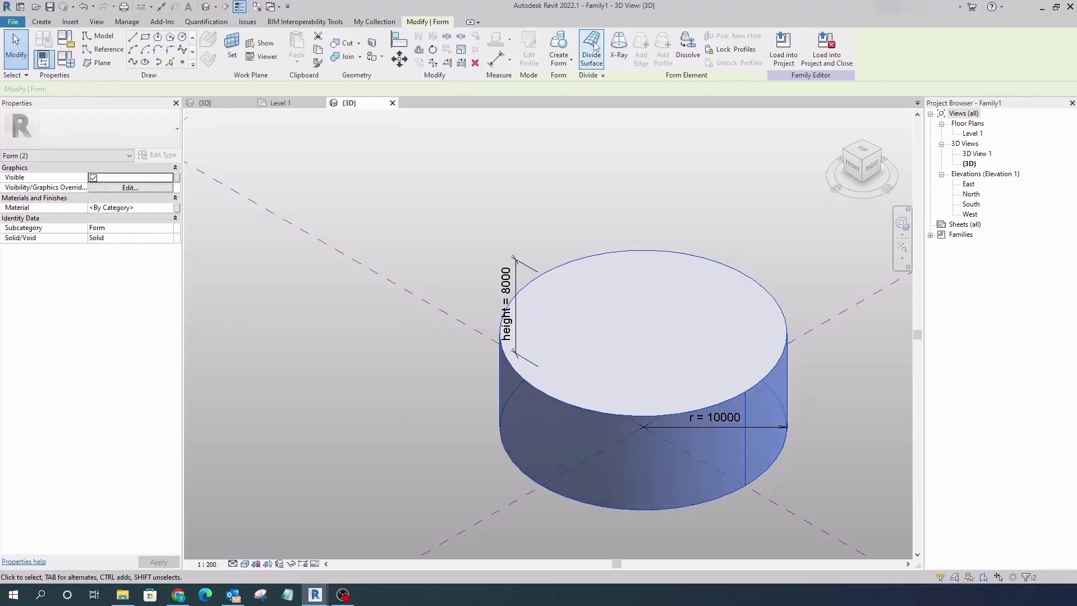
{"action": "middle_click_drag", "start_coordinate": [446, 201], "coordinate": [472, 315], "text": "shift"}
{"action": "scroll", "coordinate": [460, 207], "scroll_direction": "up", "scroll_amount": 3}
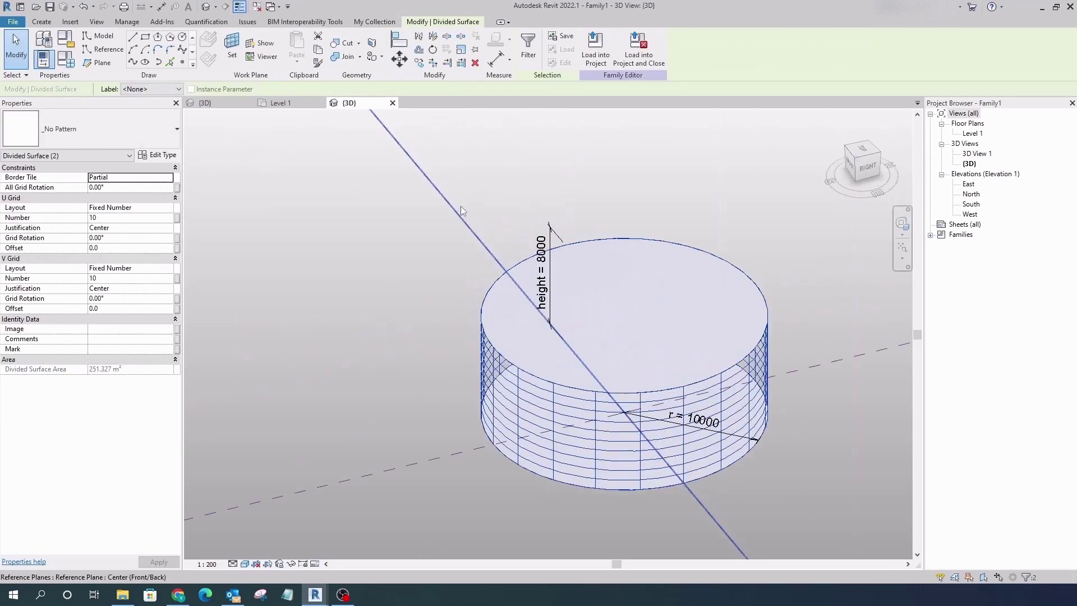
{"action": "left_click", "coordinate": [507, 181]}
{"action": "left_click", "coordinate": [775, 406]}
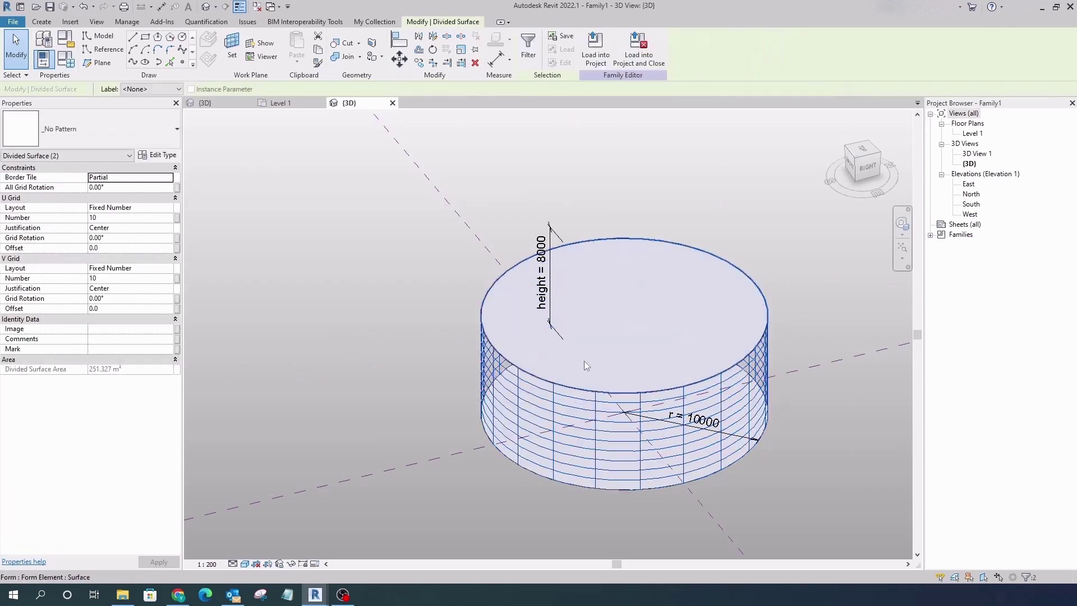
{"action": "left_click", "coordinate": [177, 219]}
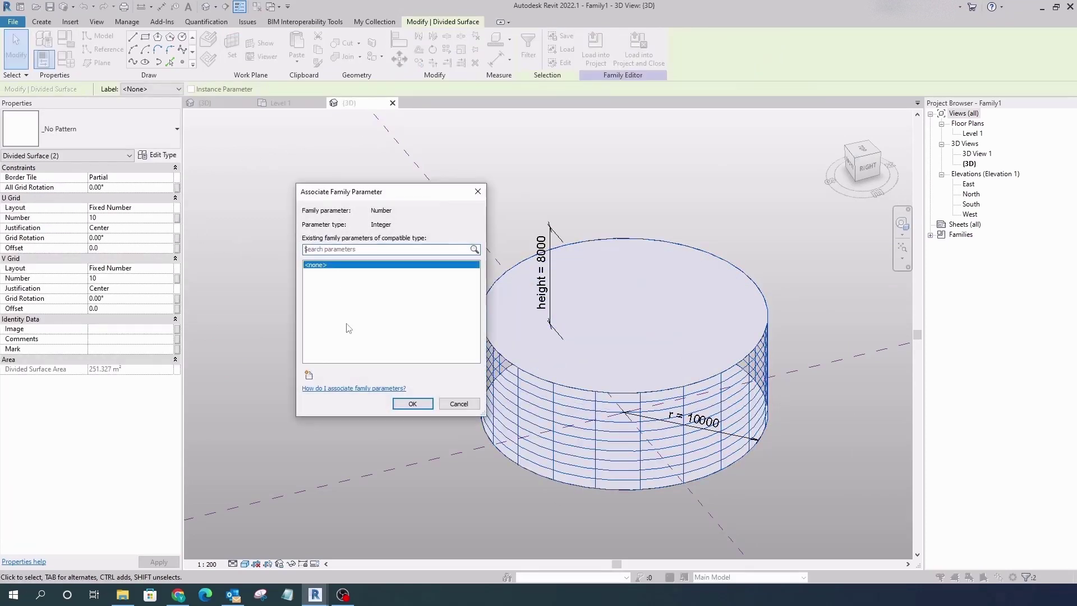
{"action": "left_click", "coordinate": [304, 373]}
{"action": "type", "text": "grid"}
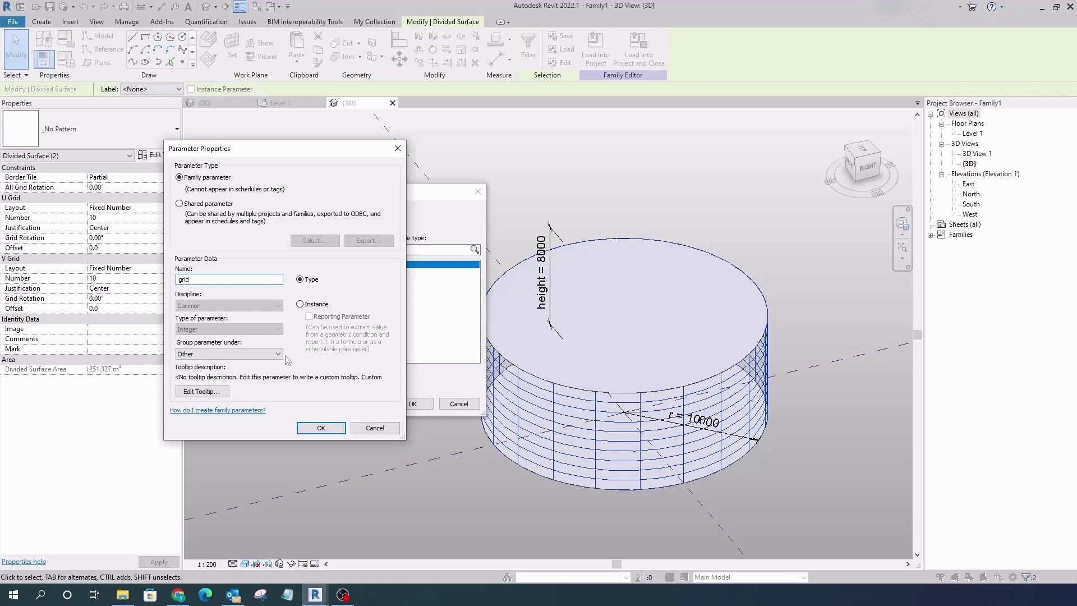
{"action": "left_click", "coordinate": [320, 427]}
{"action": "left_click", "coordinate": [412, 403]}
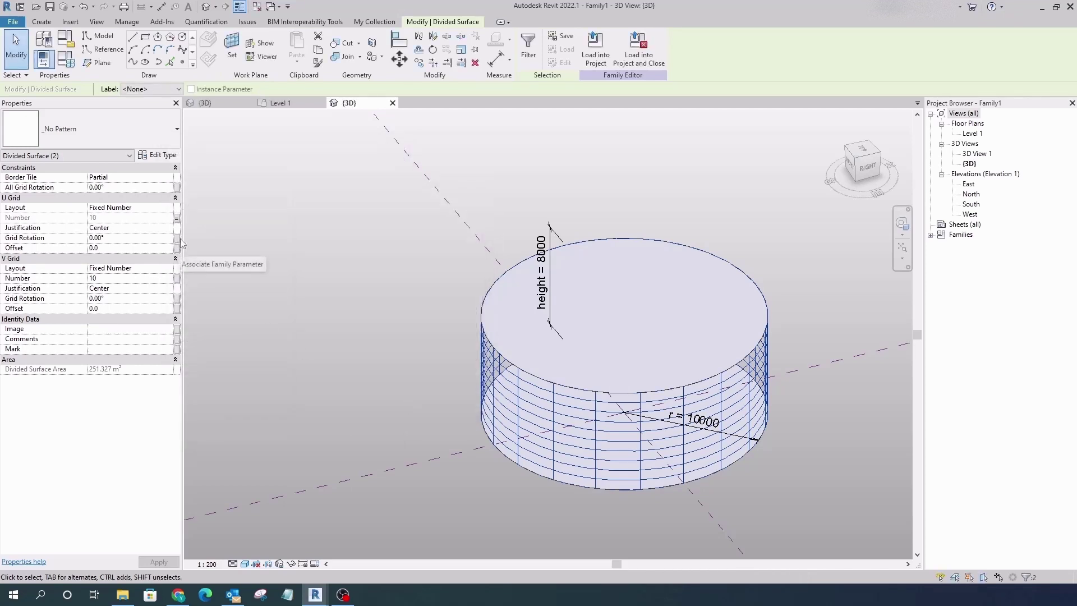
Step: Link the U grid rotation to a new instance parameter 'angle'
{"action": "left_click", "coordinate": [177, 237]}
{"action": "left_click", "coordinate": [309, 375]}
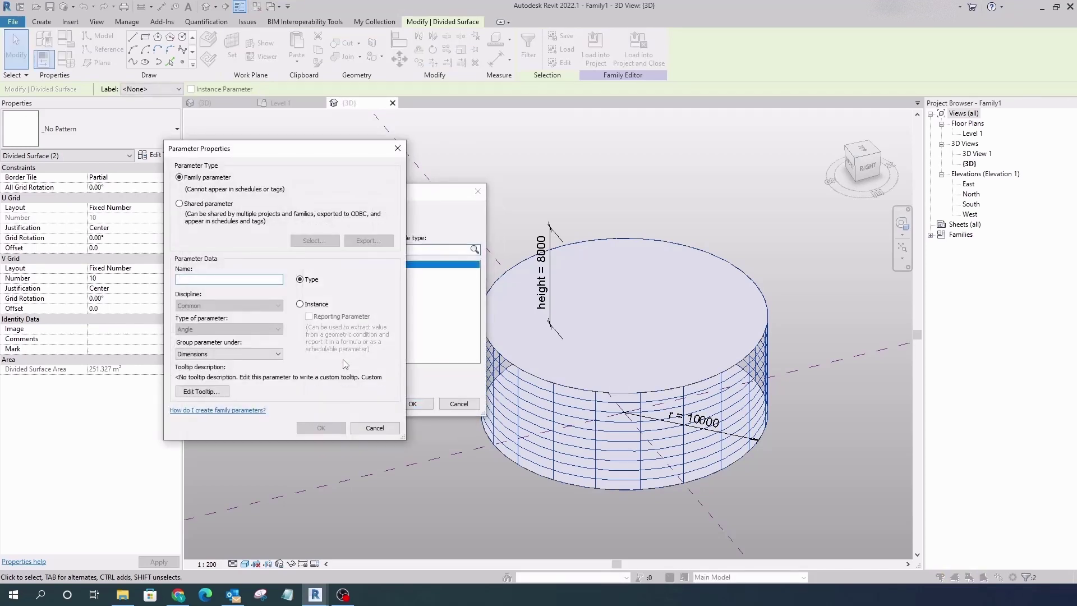
{"action": "type", "text": "angle"}
{"action": "left_click", "coordinate": [301, 304]}
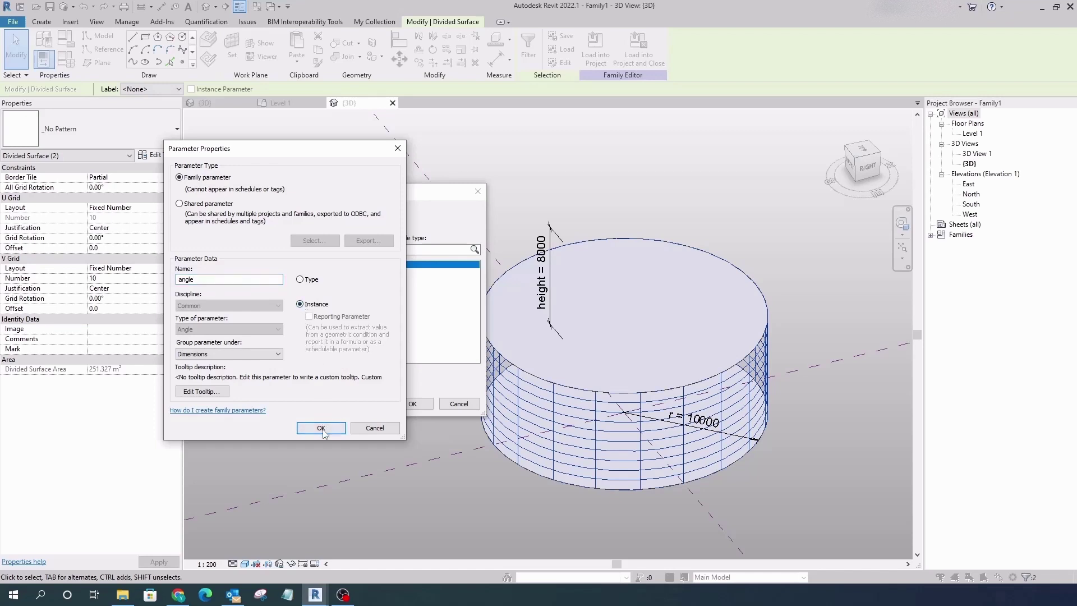
{"action": "left_click", "coordinate": [321, 427]}
{"action": "left_click", "coordinate": [412, 403]}
Step: Change the height parameter to an instance parameter in Family Types
{"action": "left_click", "coordinate": [65, 59]}
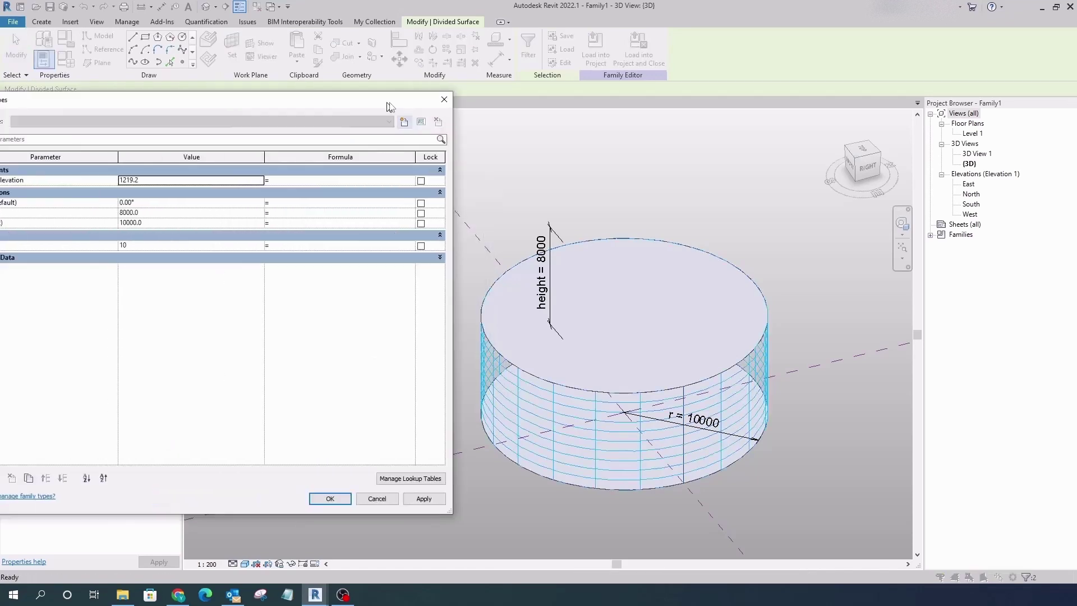
{"action": "left_click", "coordinate": [162, 216]}
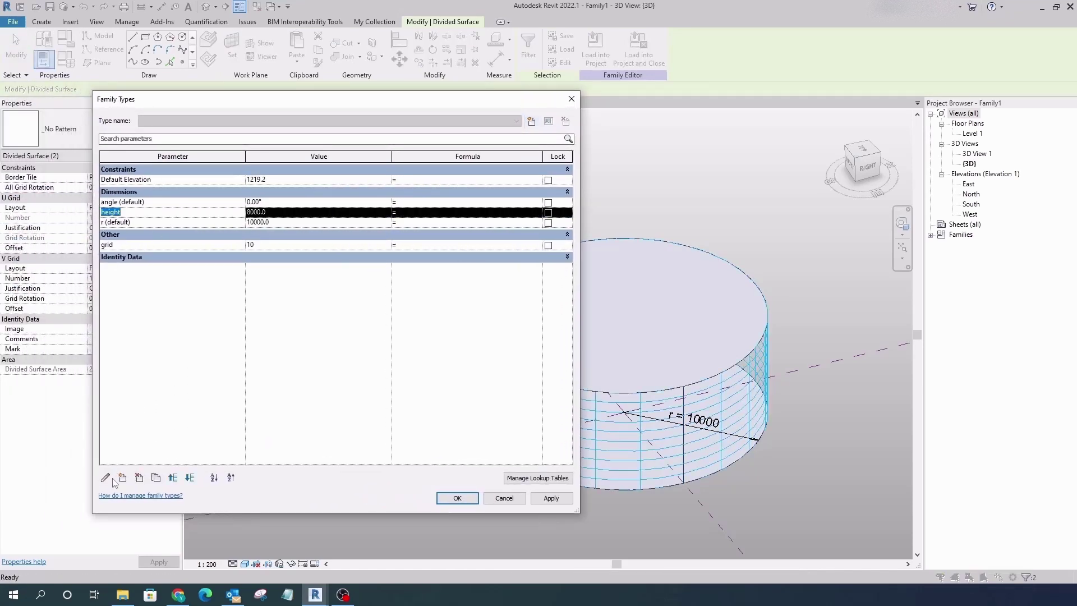
{"action": "left_click", "coordinate": [105, 477]}
{"action": "left_click", "coordinate": [301, 312]}
{"action": "key", "text": "Return"}
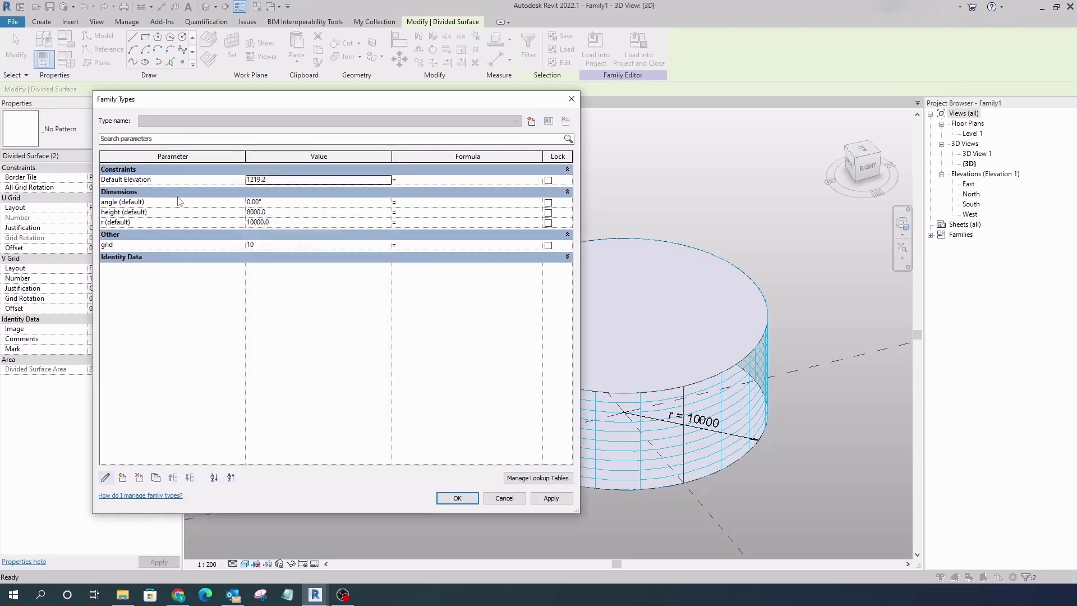
Step: Move angle below r, apply the changes, and reselect both divided surfaces
{"action": "left_click", "coordinate": [196, 202]}
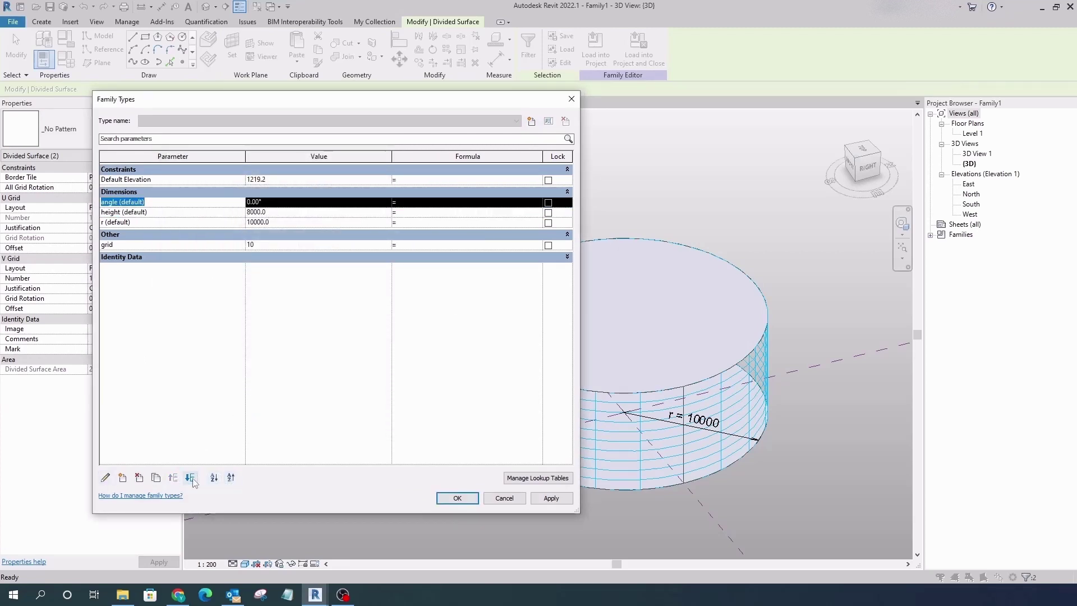
{"action": "left_click", "coordinate": [190, 477]}
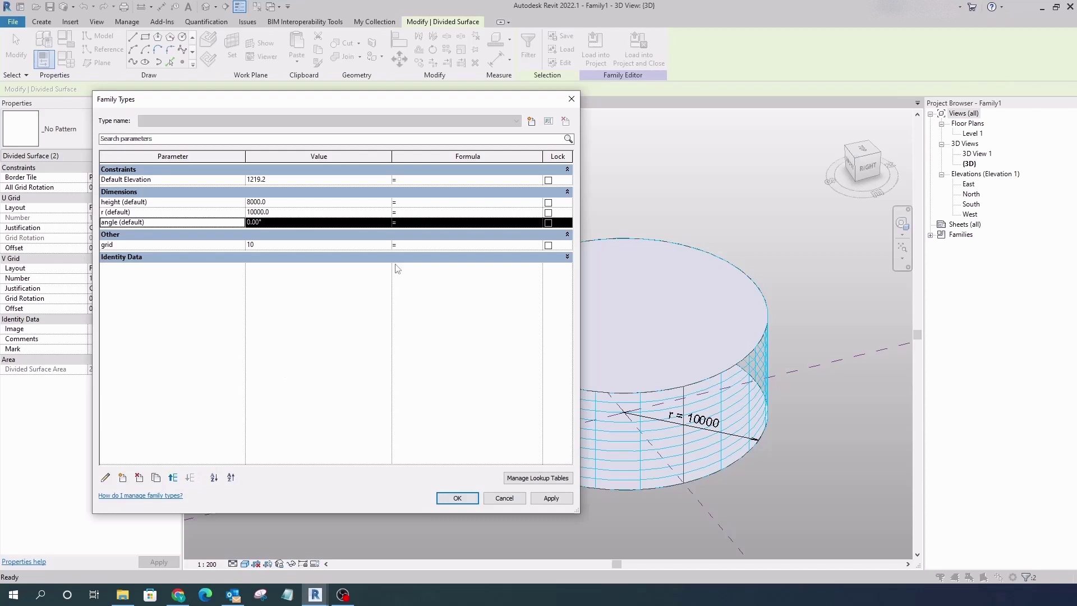
{"action": "left_click", "coordinate": [455, 499]}
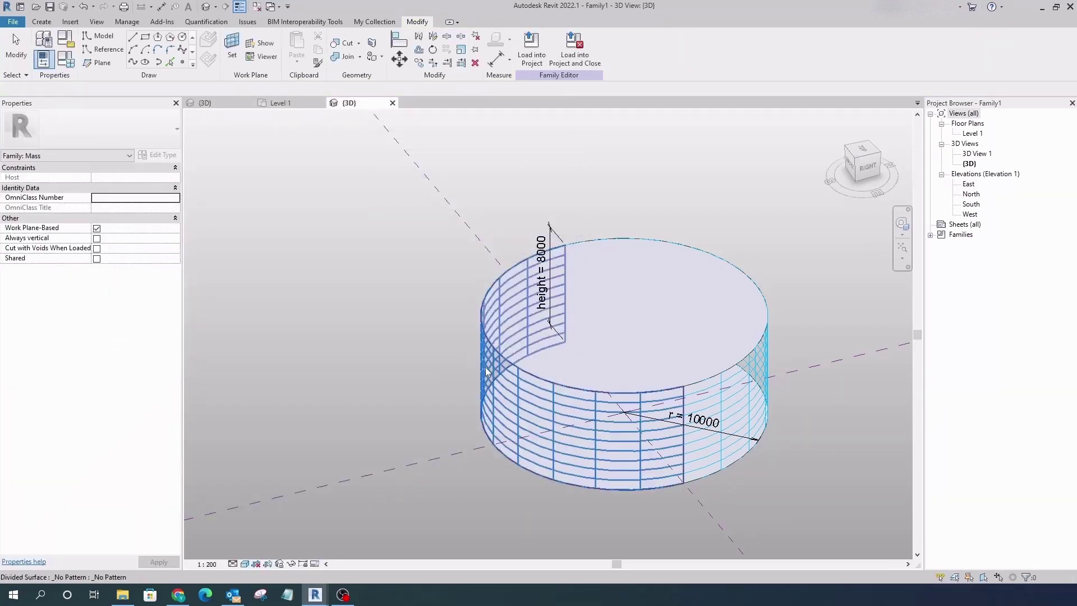
{"action": "left_click", "coordinate": [525, 385]}
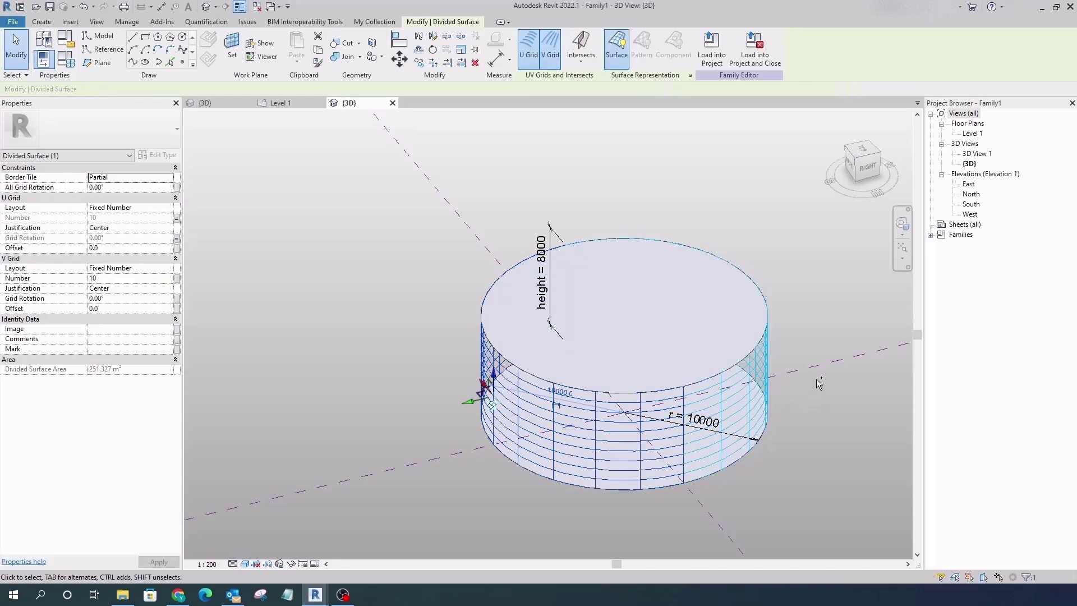
{"action": "left_click", "coordinate": [769, 352], "text": "ctrl"}
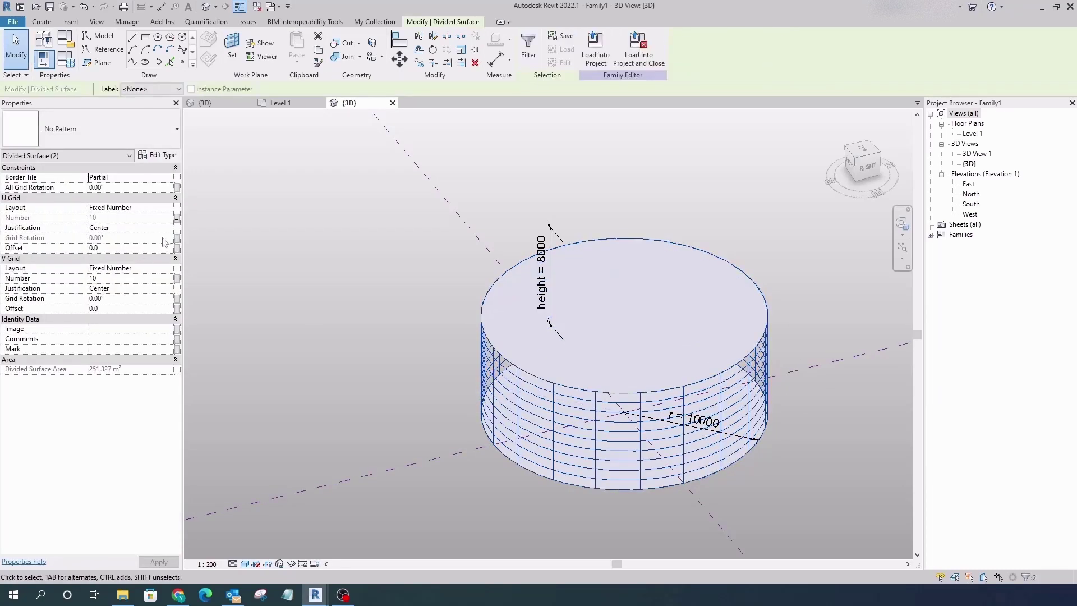
Step: Associate U Grid Offset with a new instance family parameter named 'offset'
{"action": "left_click", "coordinate": [176, 250]}
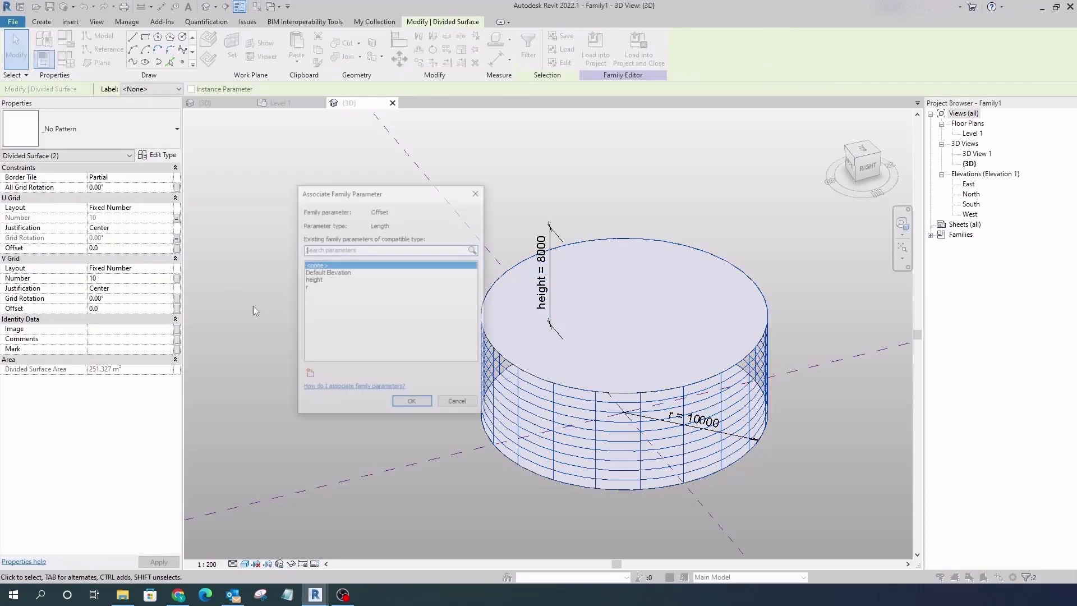
{"action": "left_click", "coordinate": [310, 374]}
{"action": "type", "text": "offset"}
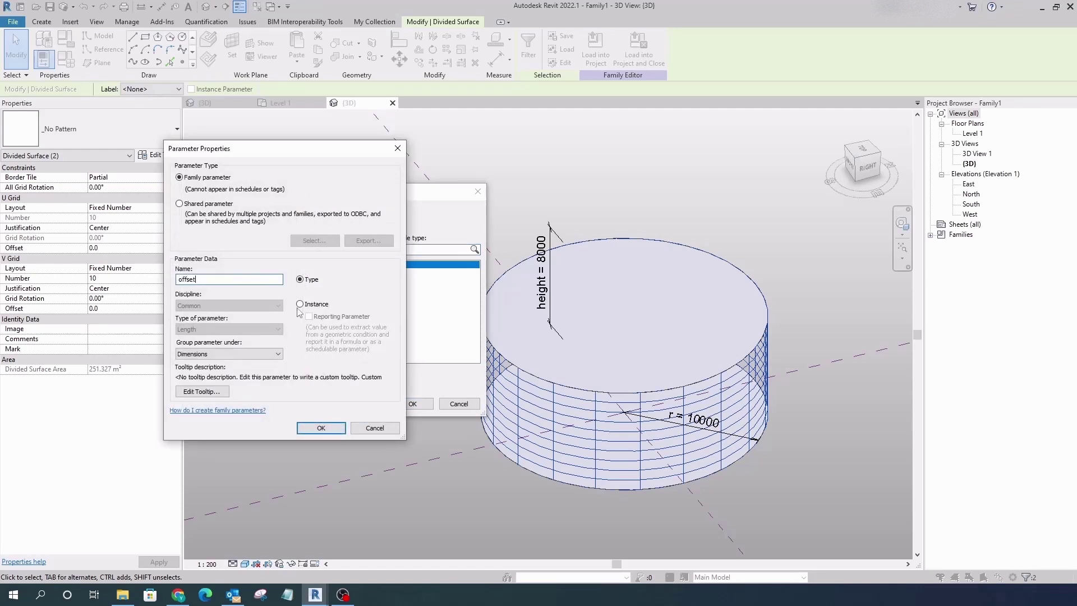
{"action": "left_click", "coordinate": [321, 427]}
{"action": "left_click", "coordinate": [412, 403]}
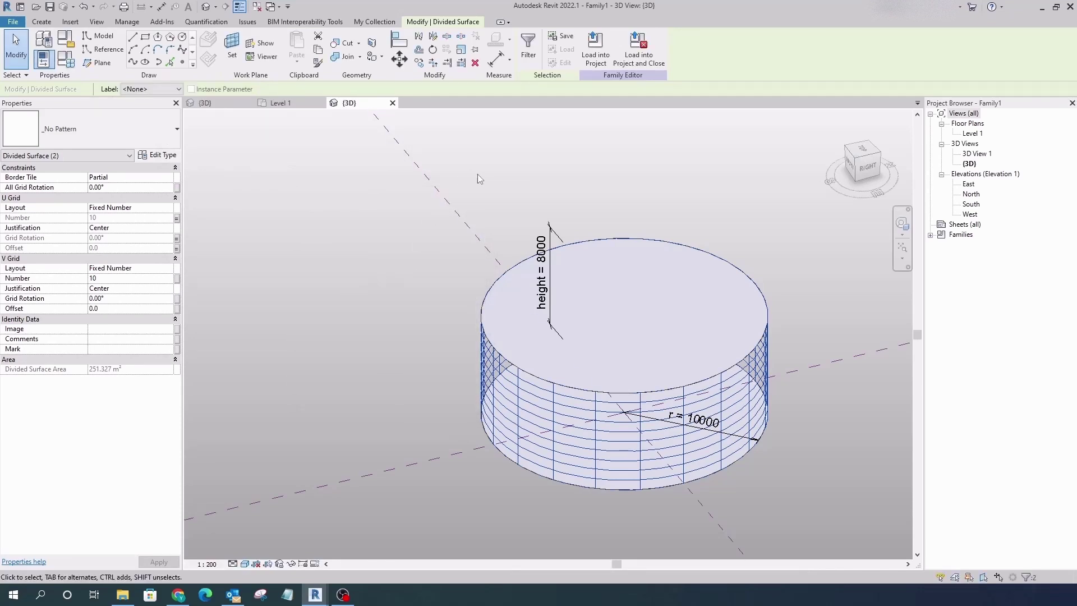
Step: Move offset to the bottom of Dimensions and begin the angle formula
{"action": "left_click", "coordinate": [65, 59]}
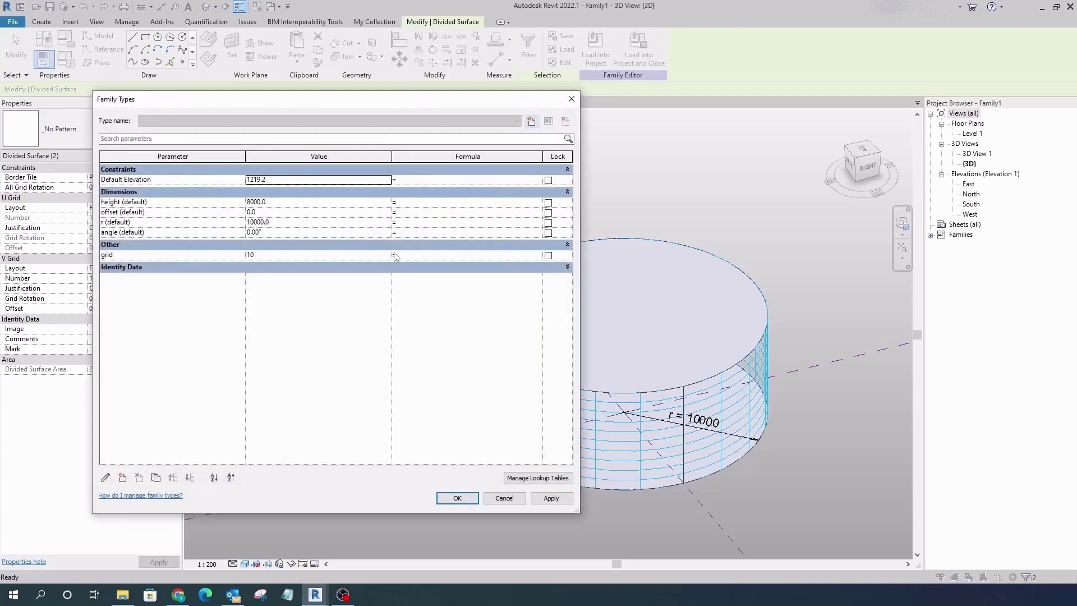
{"action": "left_click", "coordinate": [168, 212]}
{"action": "left_click", "coordinate": [189, 477]}
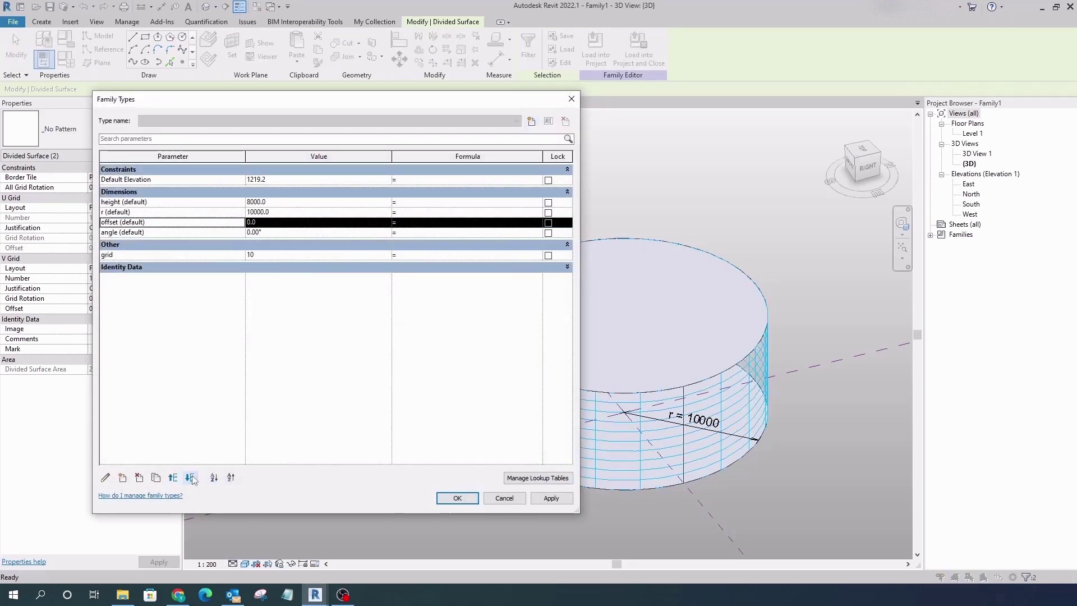
{"action": "left_click", "coordinate": [424, 222]}
{"action": "type", "text": "atan("}
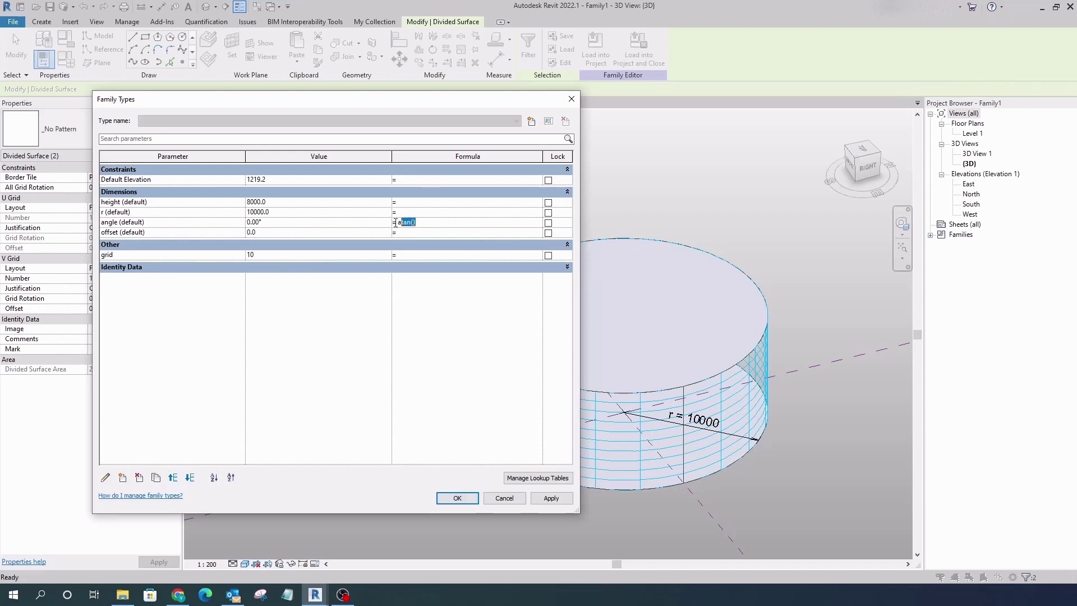
Step: Add an instance Integer parameter 'virtual grid' under Other with formula grid * 2
{"action": "left_click", "coordinate": [122, 477]}
{"action": "type", "text": "vir"}
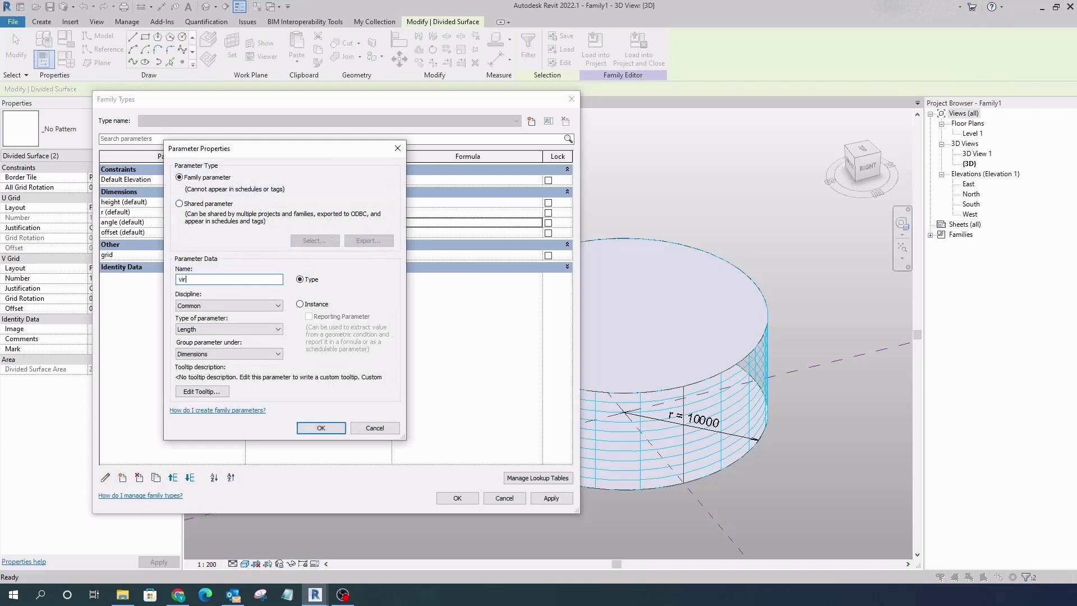
{"action": "type", "text": "tual grid"}
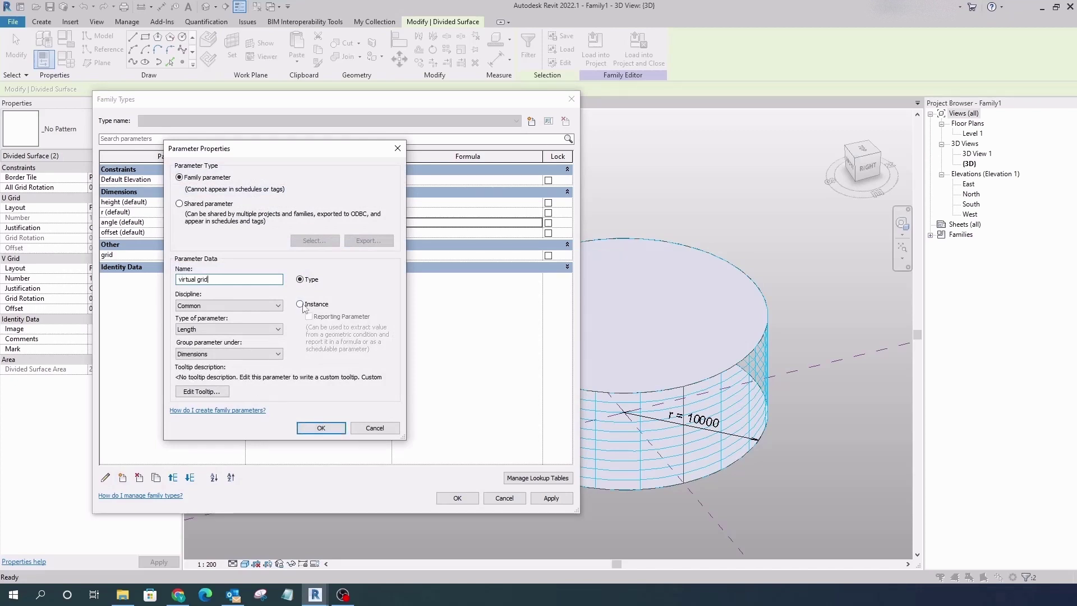
{"action": "left_click", "coordinate": [229, 328]}
{"action": "left_click", "coordinate": [196, 342]}
{"action": "left_click", "coordinate": [300, 304]}
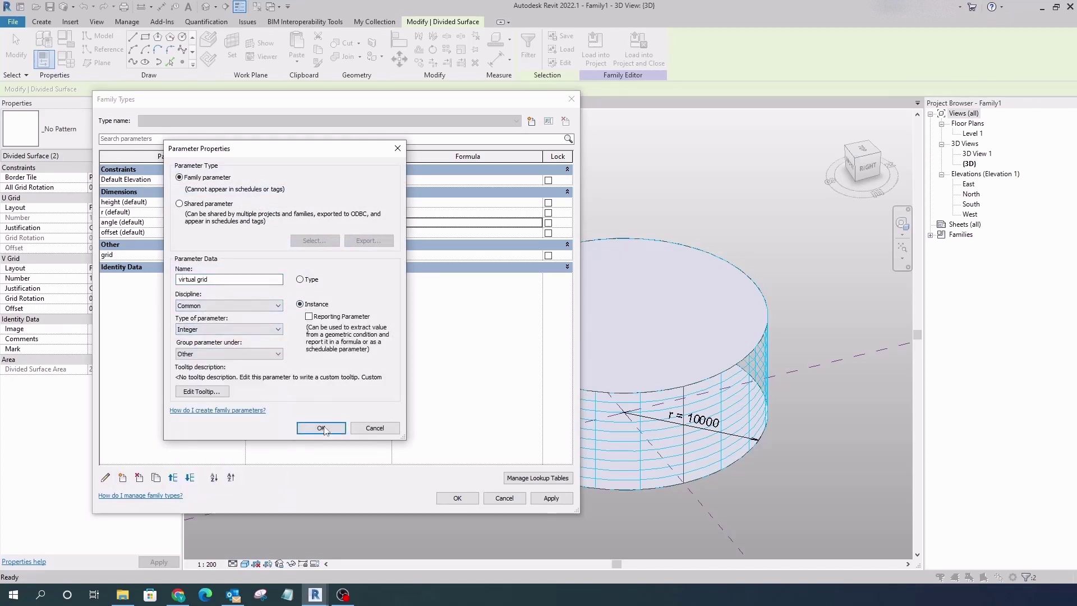
{"action": "left_click", "coordinate": [321, 428]}
{"action": "left_click", "coordinate": [417, 265]}
{"action": "type", "text": "grid"}
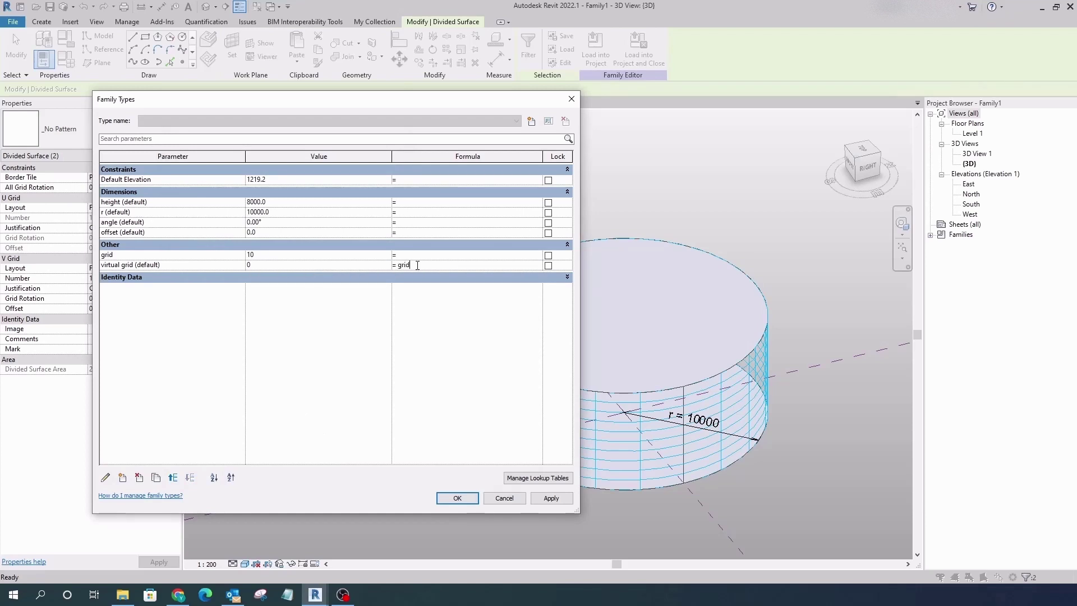
{"action": "type", "text": " * 2"}
{"action": "key", "text": "Return"}
Step: Enter the angle formula based on atan of height and offset = sin(angle)*pi()*r
{"action": "left_click", "coordinate": [417, 223]}
{"action": "type", "text": "atan(height/virtual grid/(pi("}
{"action": "type", "text": ")*r))"}
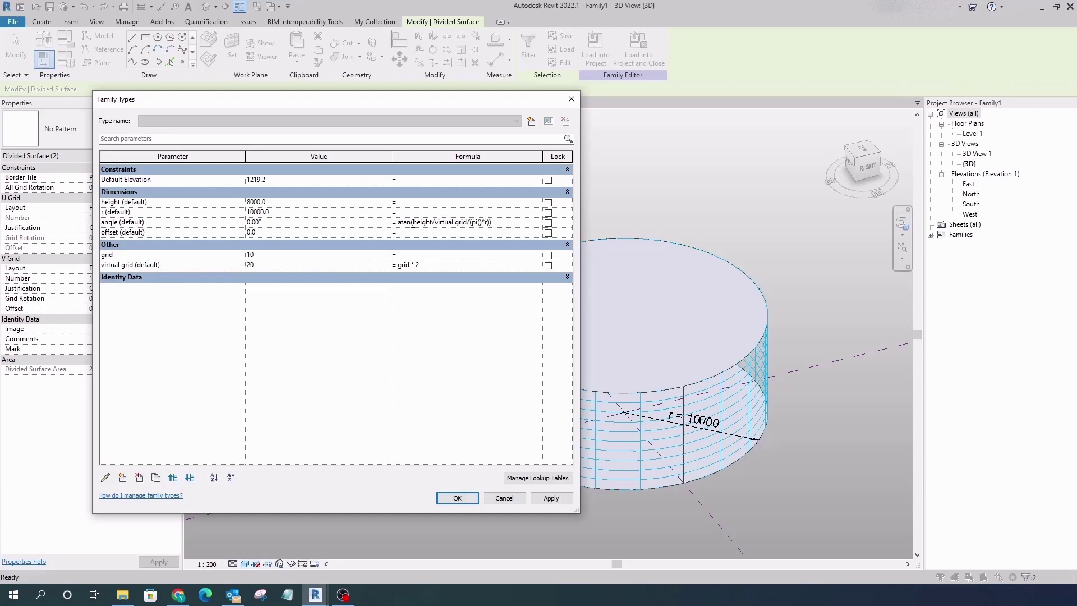
{"action": "left_click", "coordinate": [412, 232]}
{"action": "type", "text": "sin(angle)*pi()*r"}
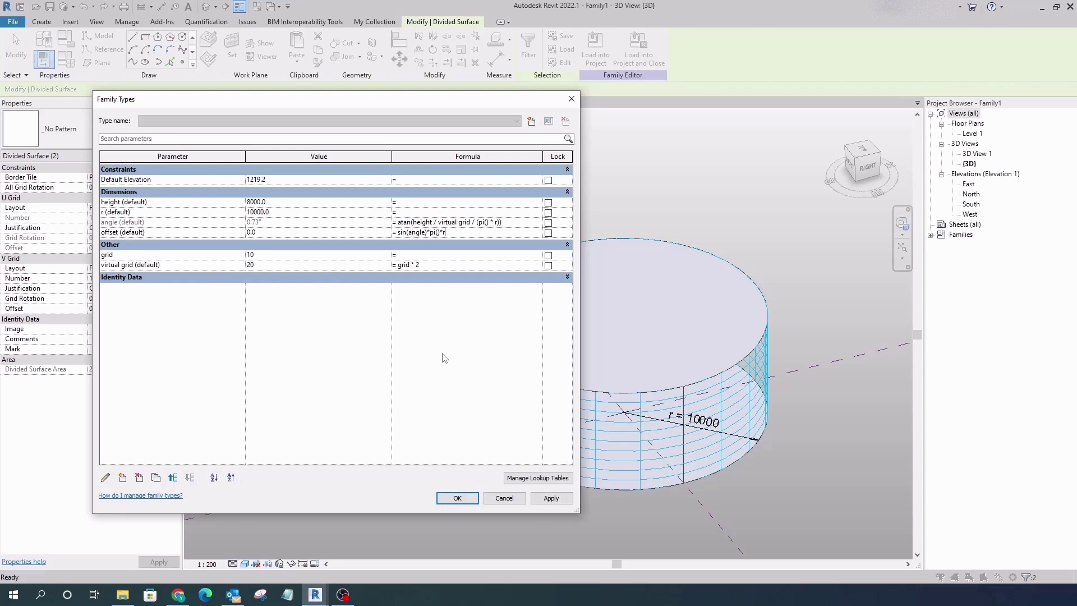
{"action": "key", "text": "Return"}
Step: Apply the formulas, then set one divided surface's U Grid Justification to End
{"action": "left_click", "coordinate": [457, 497]}
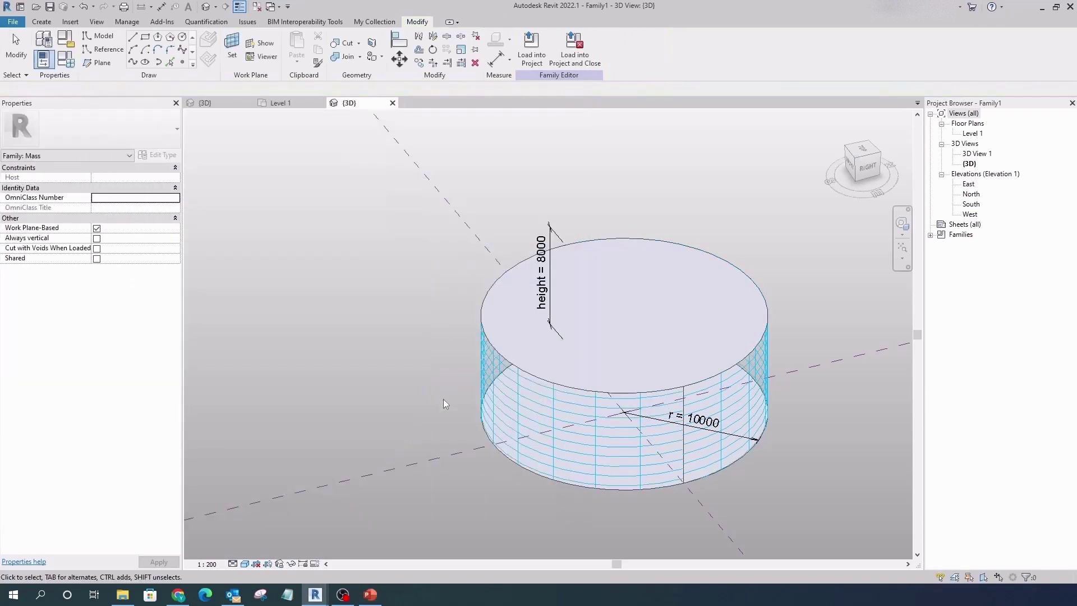
{"action": "left_click", "coordinate": [499, 386]}
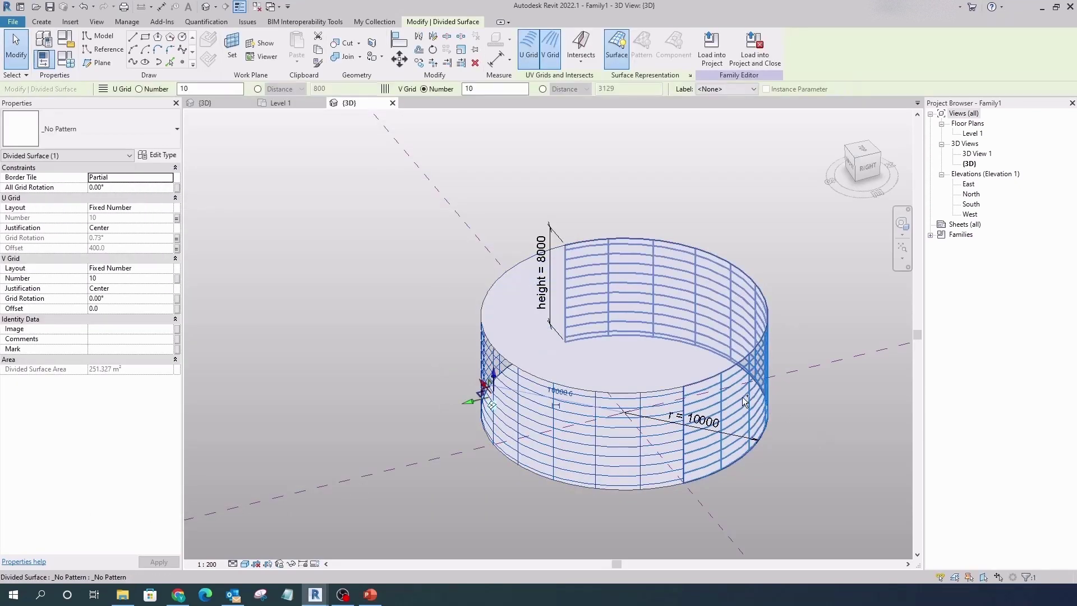
{"action": "left_click", "coordinate": [741, 395]}
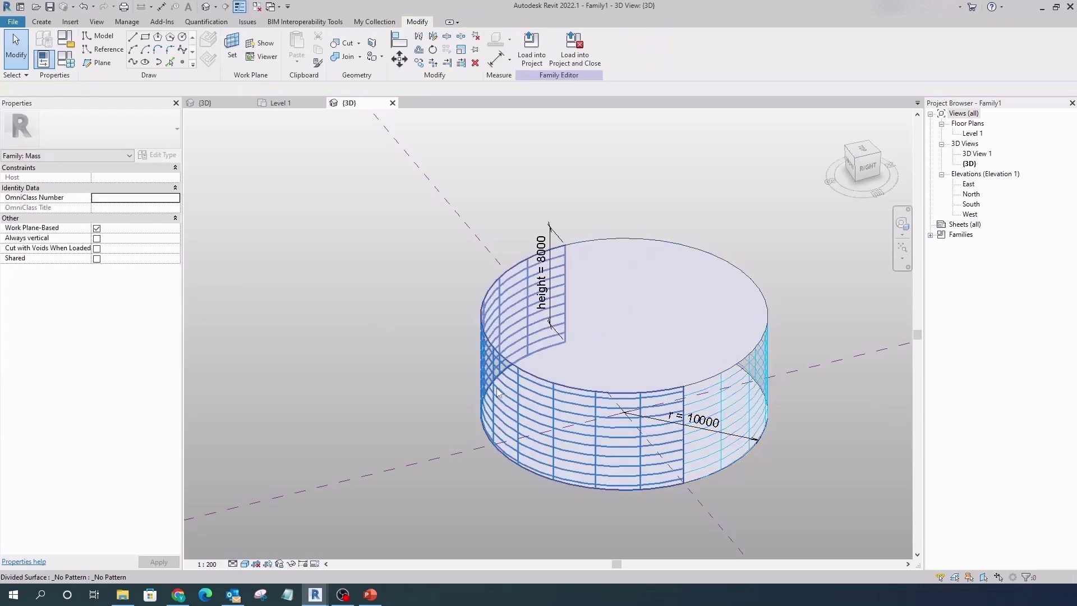
{"action": "left_click", "coordinate": [168, 228]}
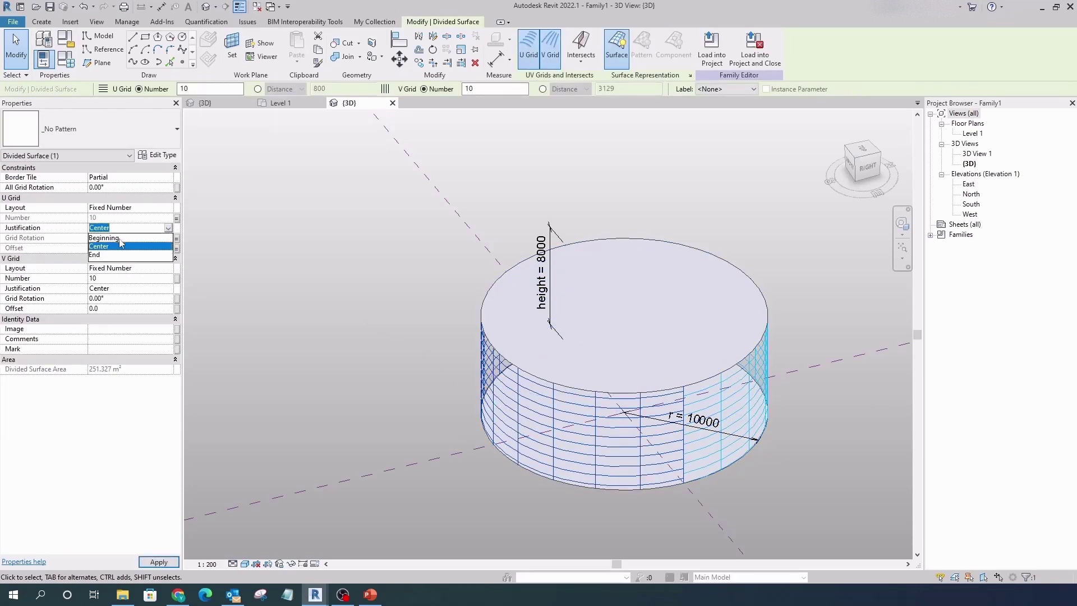
{"action": "left_click", "coordinate": [103, 237]}
{"action": "left_click", "coordinate": [141, 228]}
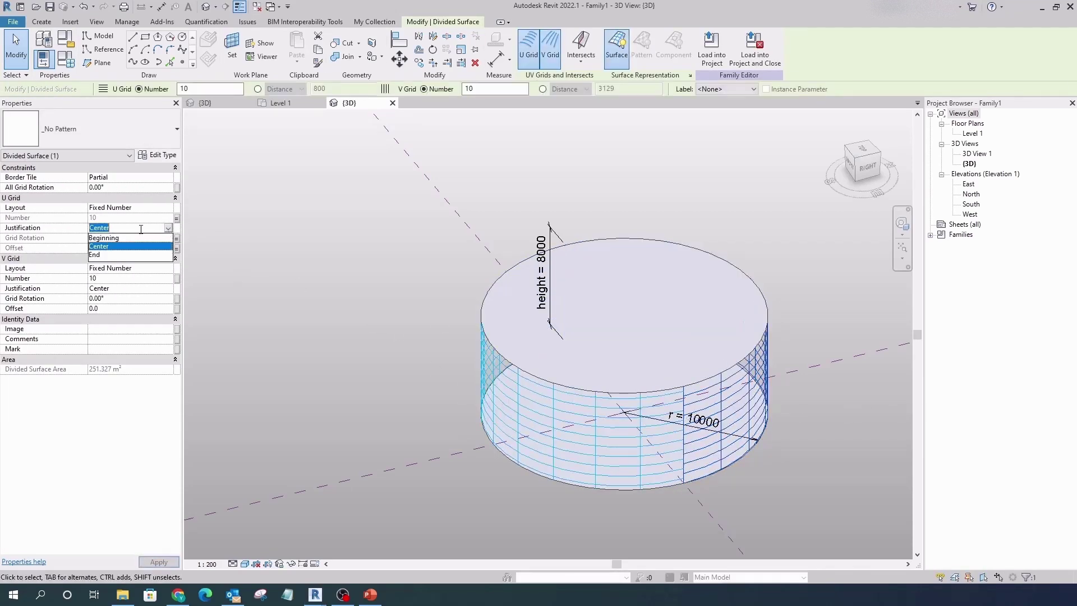
{"action": "left_click", "coordinate": [103, 256]}
{"action": "left_click", "coordinate": [365, 347]}
{"action": "mouse_move", "coordinate": [365, 347]}
{"action": "middle_mouse_down", "text": "shift"}
{"action": "mouse_move", "coordinate": [823, 381]}
{"action": "mouse_move", "coordinate": [752, 360]}
{"action": "mouse_move", "coordinate": [644, 392]}
{"action": "mouse_move", "coordinate": [541, 385]}
{"action": "mouse_move", "coordinate": [605, 418]}
{"action": "mouse_move", "coordinate": [645, 413]}
{"action": "mouse_move", "coordinate": [577, 441]}
{"action": "middle_mouse_up", "text": "shift"}
Step: Raise the cylinder height to 16000 and view the spiral grid from the side
{"action": "left_click", "coordinate": [66, 59]}
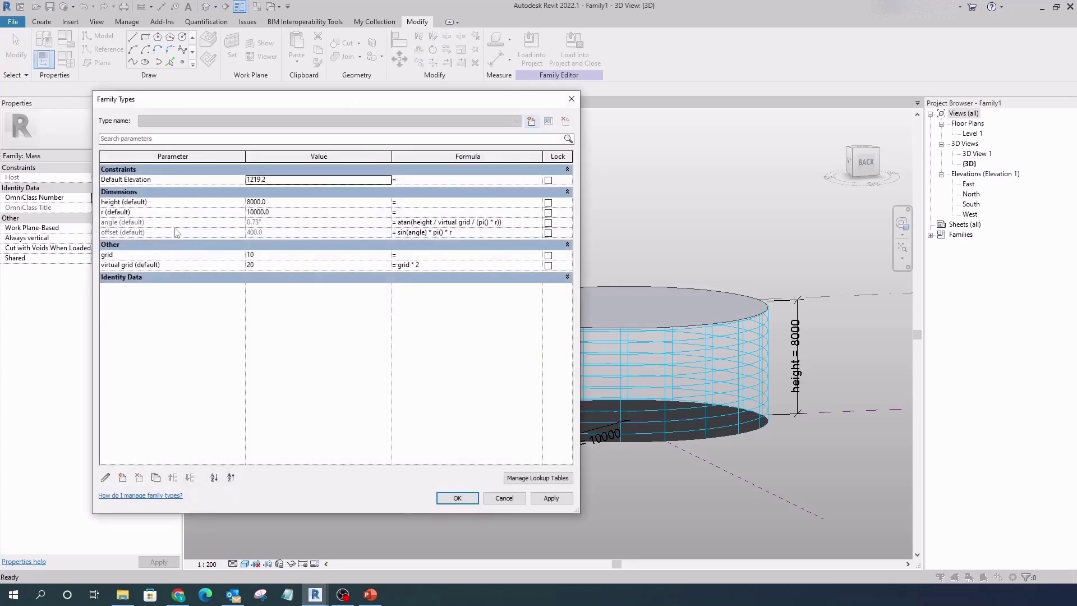
{"action": "left_click", "coordinate": [297, 204]}
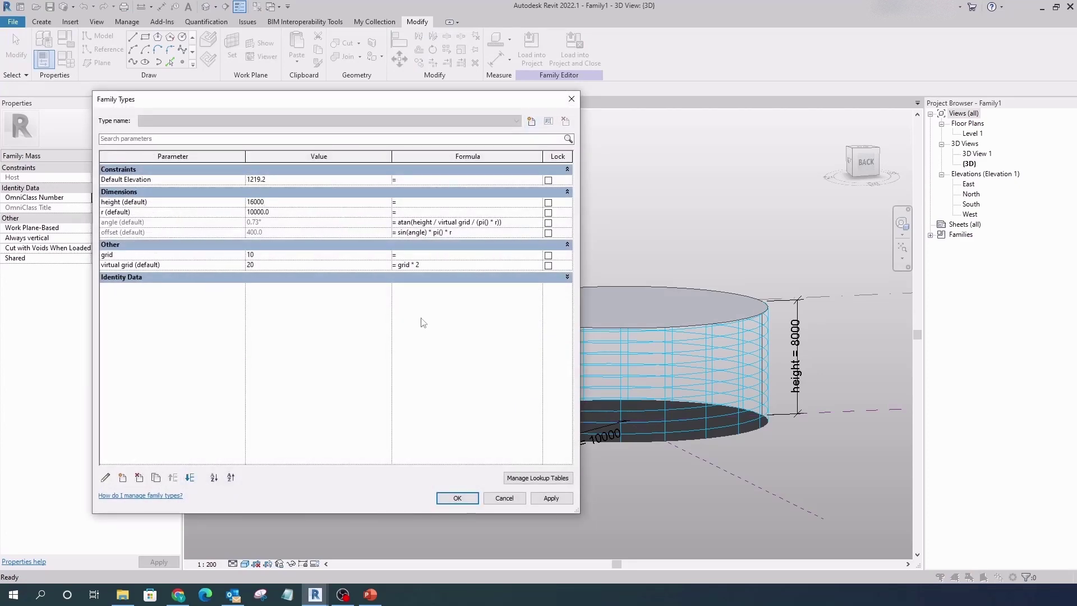
{"action": "left_click", "coordinate": [457, 498]}
{"action": "mouse_move", "coordinate": [624, 483]}
{"action": "middle_mouse_down", "text": "shift"}
{"action": "mouse_move", "coordinate": [623, 464]}
{"action": "mouse_move", "coordinate": [565, 454]}
{"action": "mouse_move", "coordinate": [622, 510]}
{"action": "mouse_move", "coordinate": [622, 526]}
{"action": "middle_mouse_up", "text": "shift"}
{"action": "scroll", "coordinate": [846, 356], "scroll_direction": "up", "scroll_amount": 3}
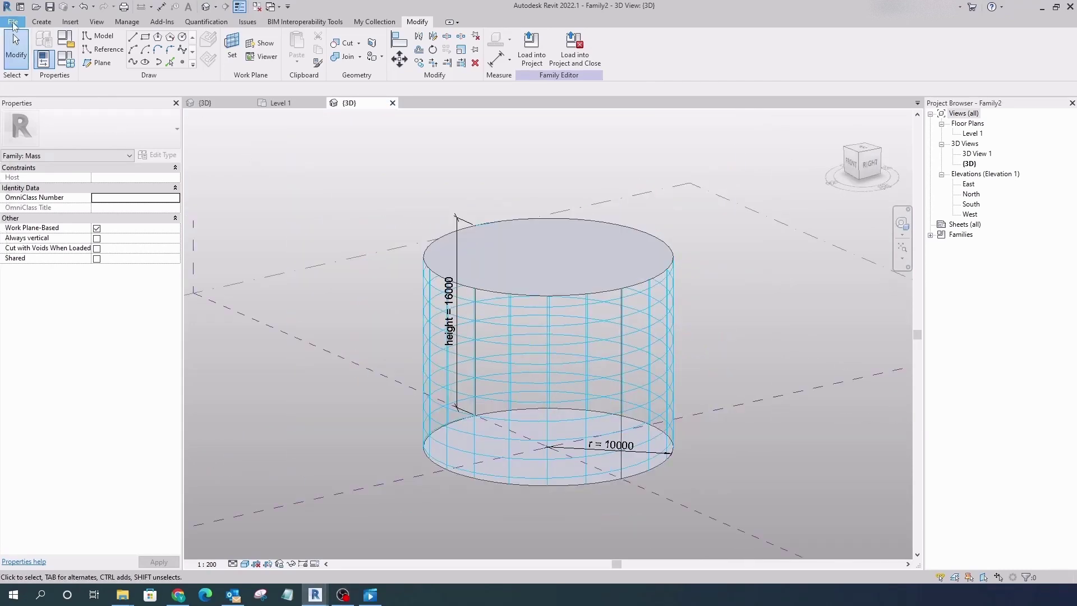
Step: Start a new family from the Metric Generic Model Adaptive template
{"action": "left_click", "coordinate": [12, 21]}
{"action": "left_click", "coordinate": [126, 106]}
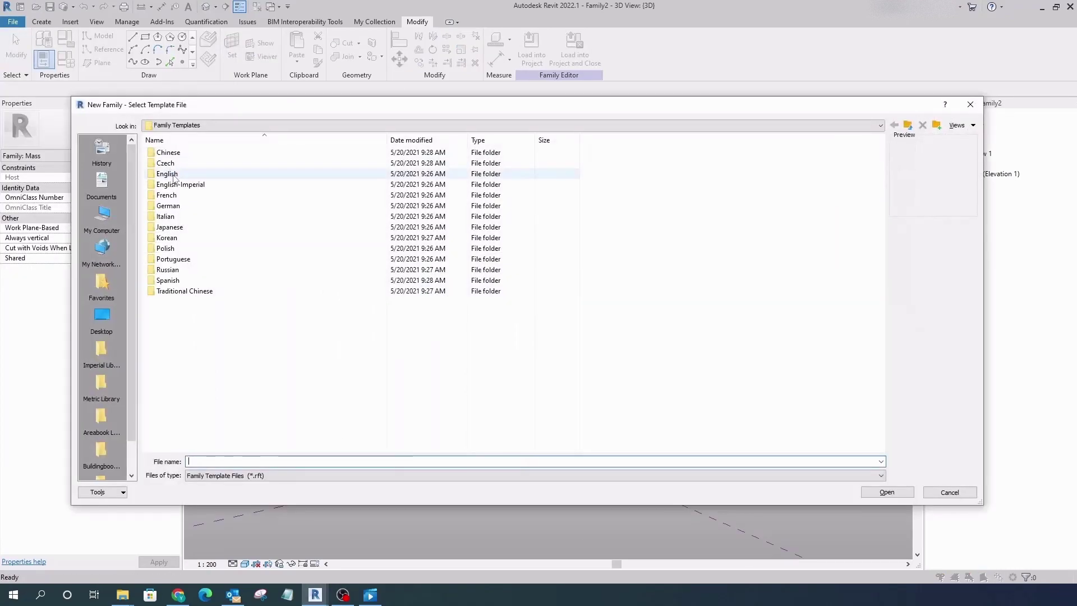
{"action": "double_click", "coordinate": [170, 174]}
{"action": "scroll", "coordinate": [225, 338], "scroll_direction": "down", "scroll_amount": 4}
{"action": "scroll", "coordinate": [226, 338], "scroll_direction": "down", "scroll_amount": 5}
{"action": "left_click", "coordinate": [226, 334]}
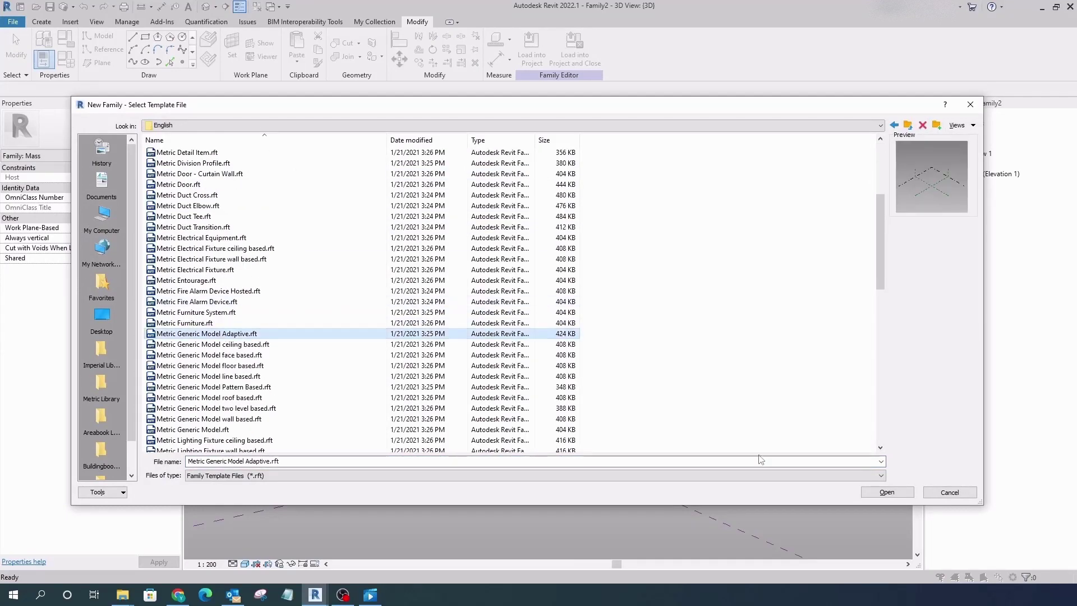
{"action": "left_click", "coordinate": [886, 491]}
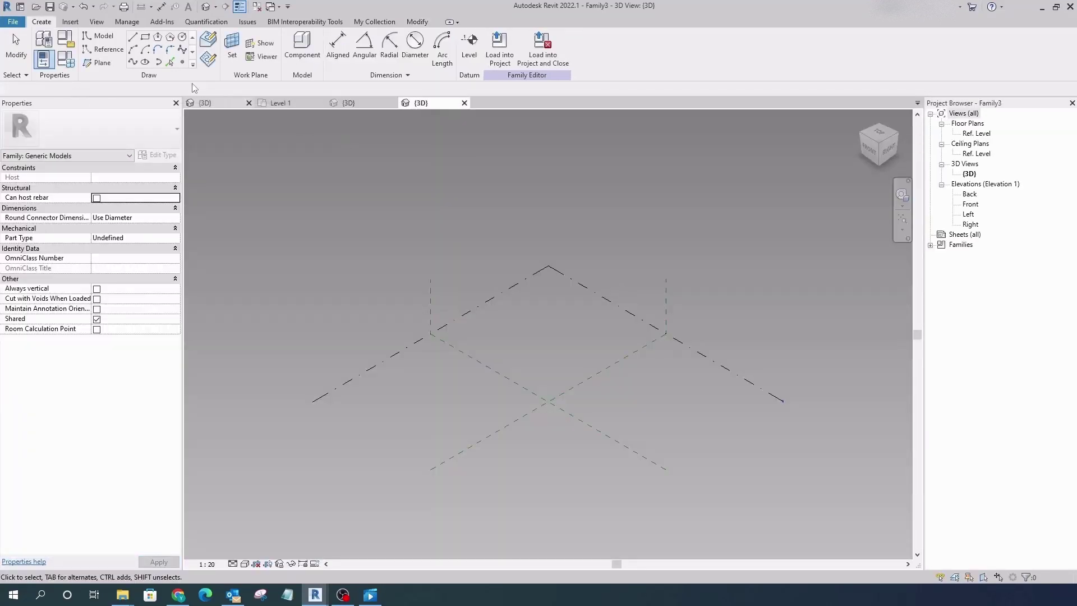
Step: Place three reference points, make them adaptive, and draw a spline through them
{"action": "left_click", "coordinate": [183, 62]}
{"action": "left_click", "coordinate": [464, 392]}
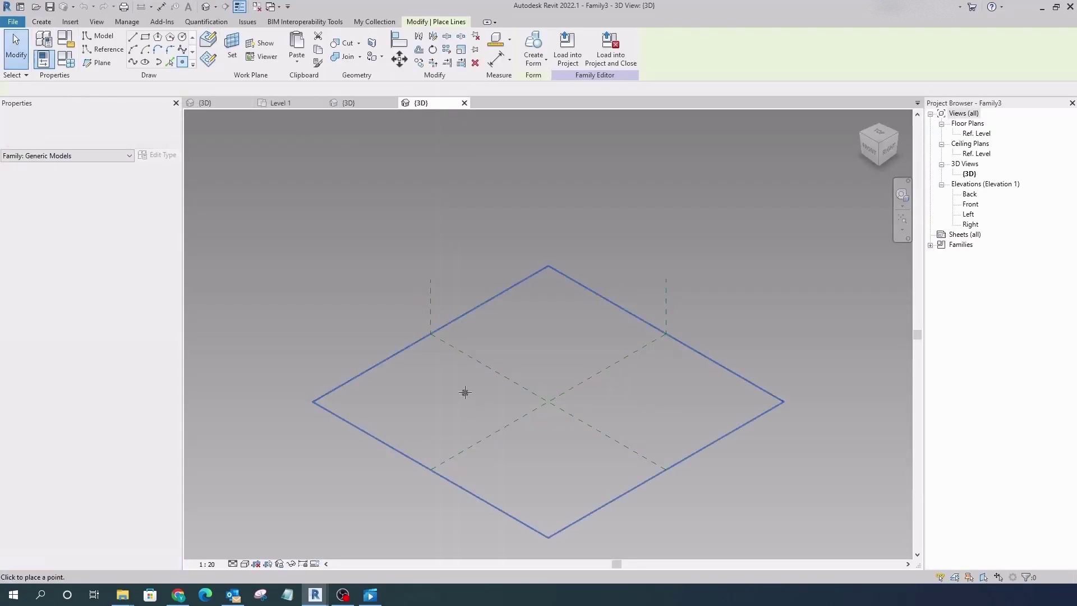
{"action": "left_click", "coordinate": [582, 397]}
{"action": "left_click", "coordinate": [519, 392]}
{"action": "key", "text": "Escape"}
{"action": "key", "text": "Escape"}
{"action": "left_click_drag", "start_coordinate": [433, 372], "coordinate": [622, 419]}
{"action": "left_click", "coordinate": [589, 49]}
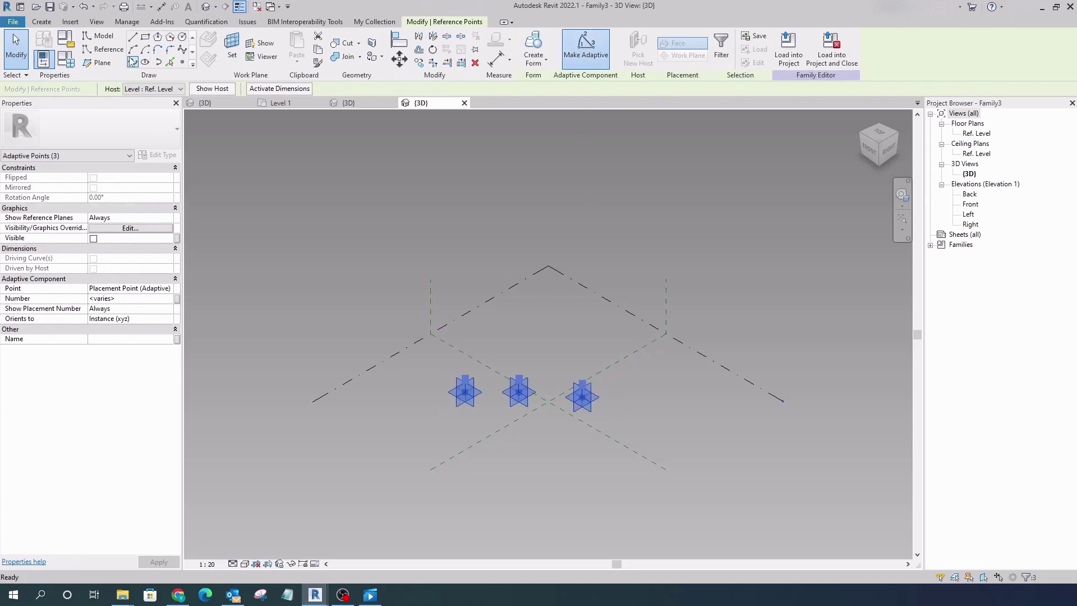
{"action": "left_click", "coordinate": [133, 62]}
Step: Draw a circle of radius 50 on adaptive point 1's work plane
{"action": "middle_click_drag", "start_coordinate": [468, 404], "coordinate": [521, 434], "text": "shift"}
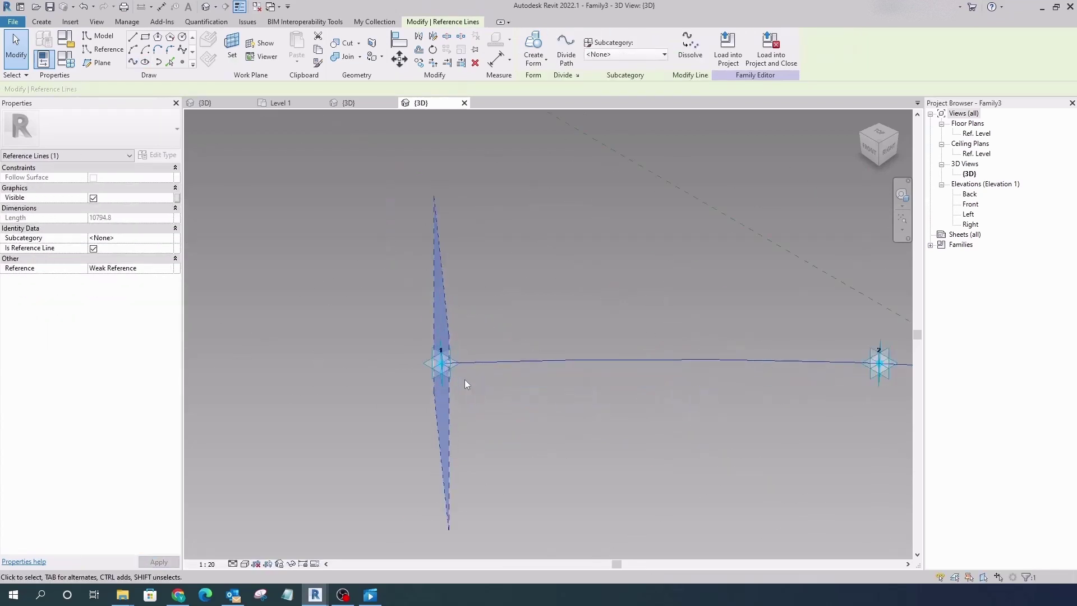
{"action": "left_click", "coordinate": [521, 435]}
{"action": "left_click", "coordinate": [466, 421]}
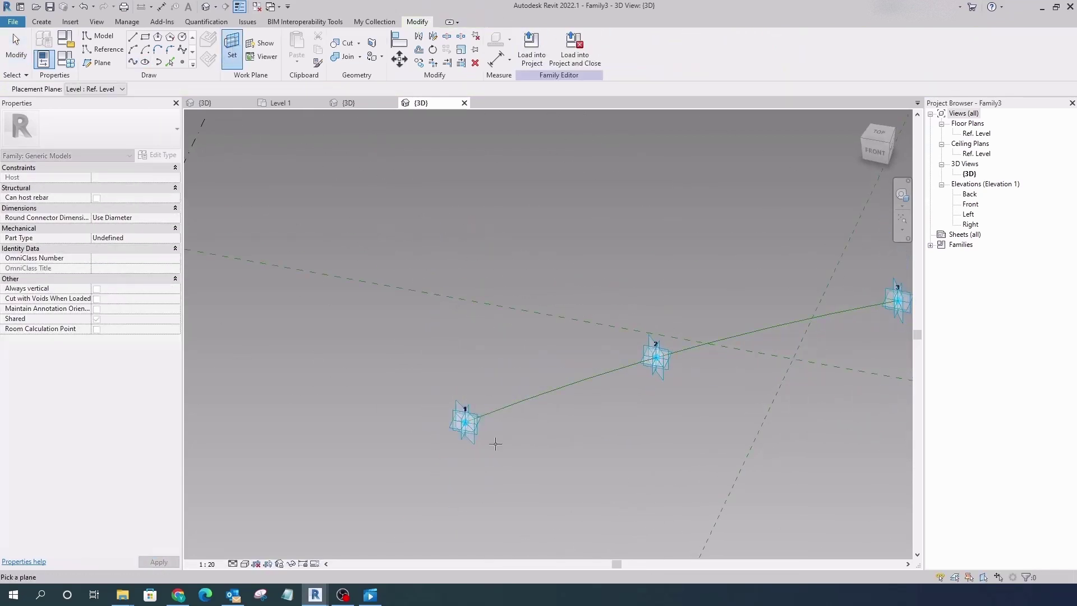
{"action": "key", "text": "l"}
{"action": "key", "text": "i"}
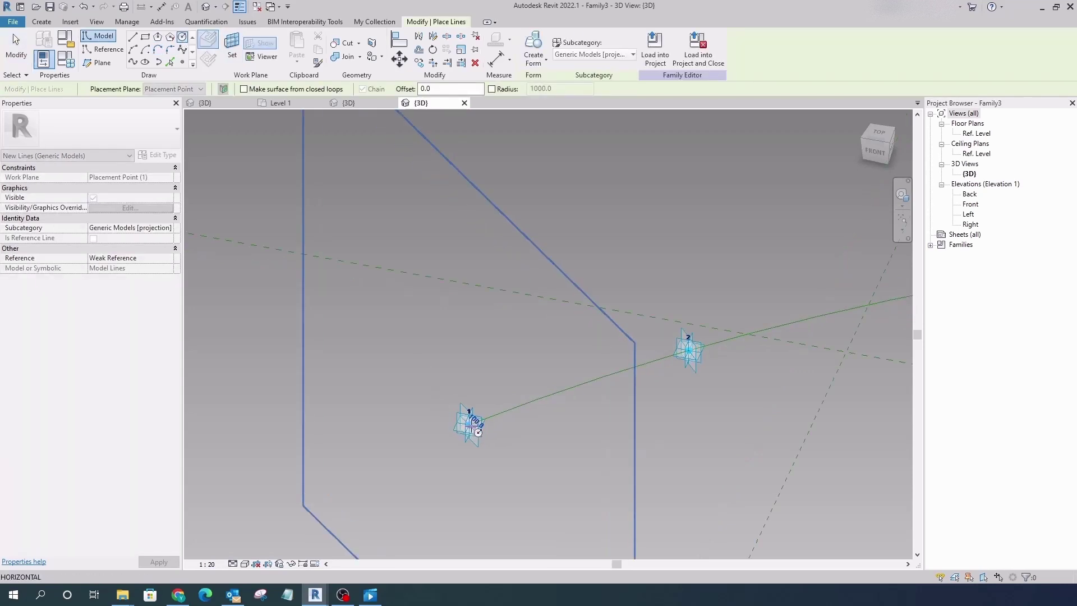
{"action": "left_click", "coordinate": [467, 425]}
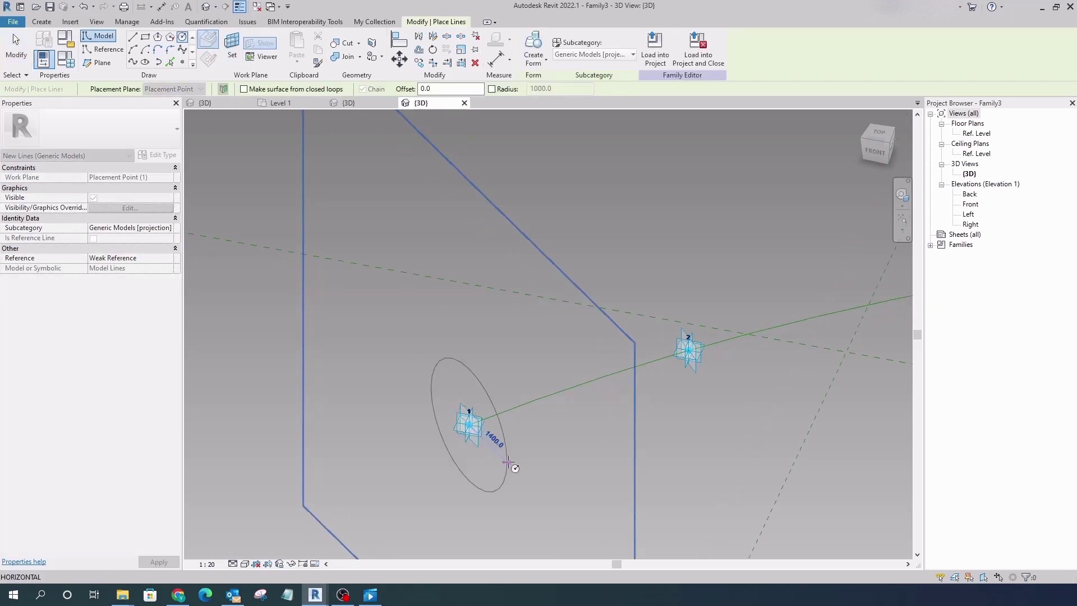
{"action": "left_click", "coordinate": [504, 464]}
{"action": "key", "text": "Escape"}
{"action": "left_click", "coordinate": [494, 456]}
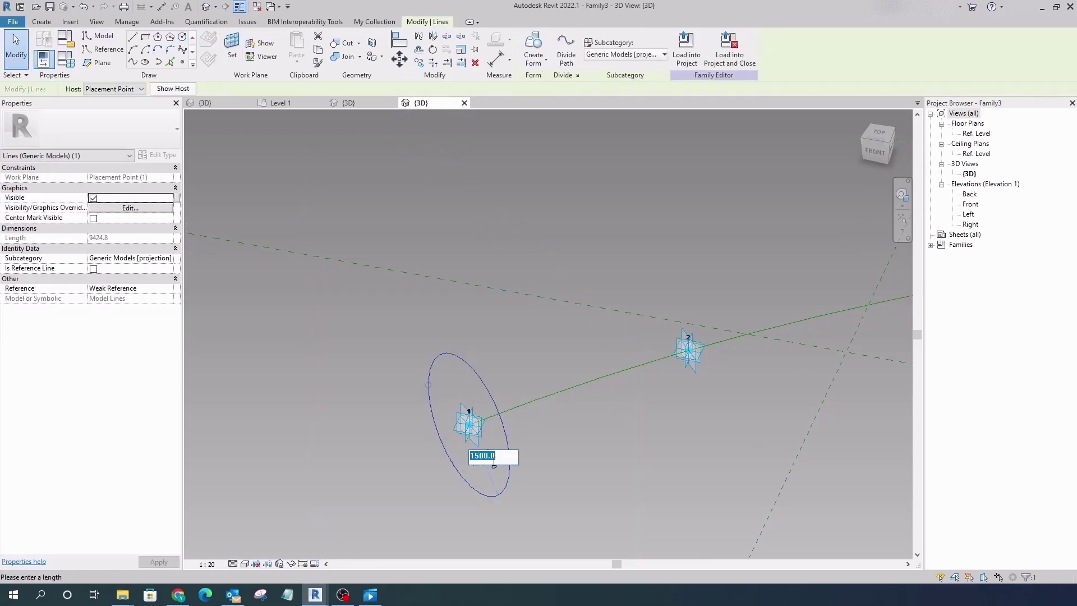
{"action": "type", "text": "50"}
{"action": "key", "text": "Return"}
Step: Sweep the circle along the spline into a thin tube with Create Form
{"action": "scroll", "coordinate": [521, 446], "scroll_direction": "up", "scroll_amount": 3}
{"action": "scroll", "coordinate": [387, 339], "scroll_direction": "up", "scroll_amount": 3}
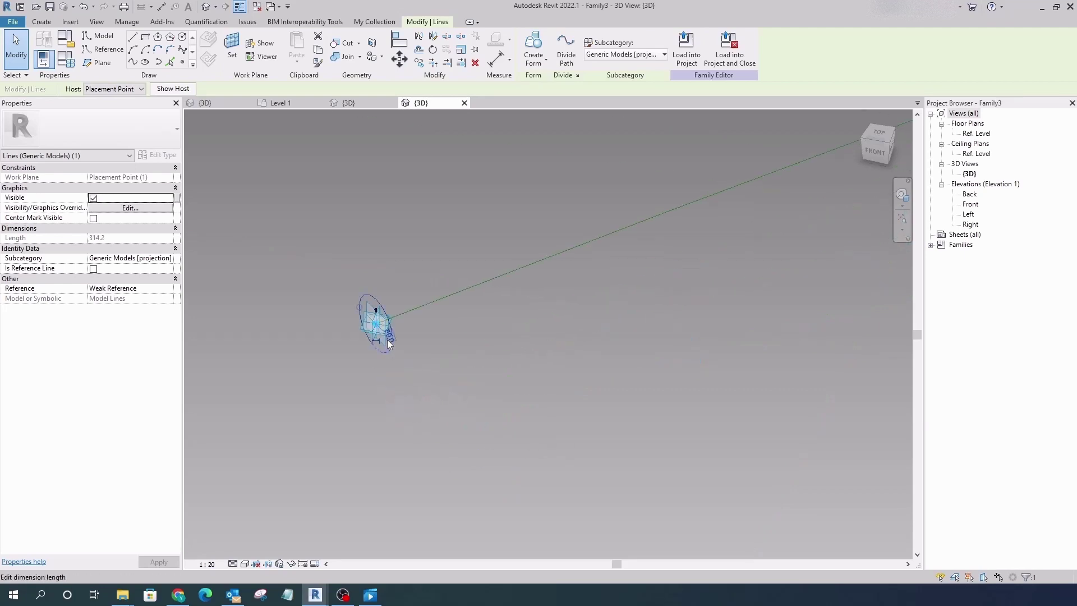
{"action": "left_click_drag", "start_coordinate": [829, 555], "coordinate": [462, 112]}
{"action": "left_click", "coordinate": [533, 48]}
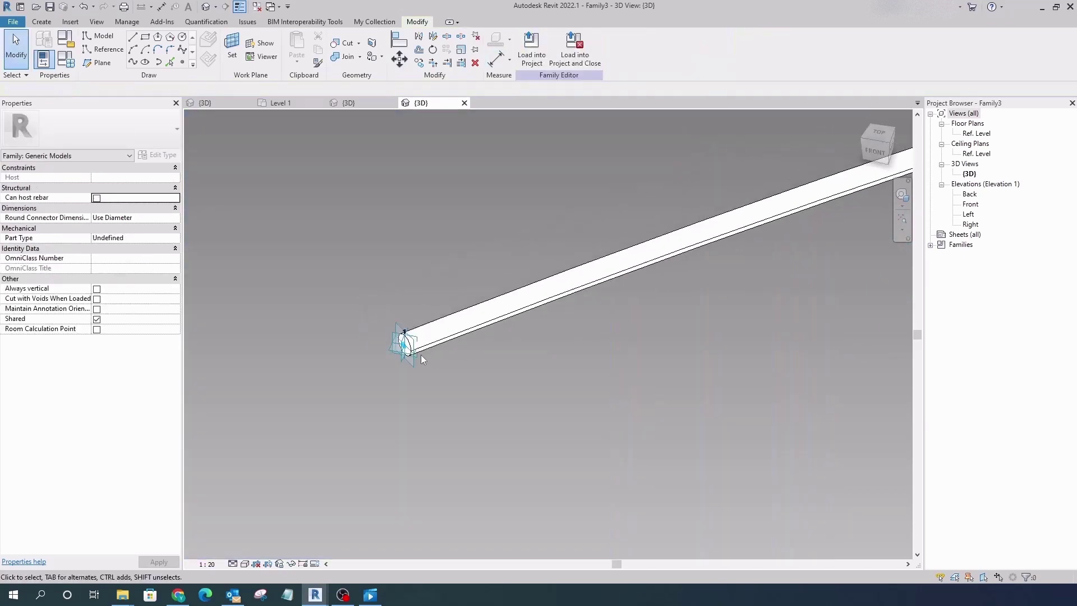
Step: Load the new family into Family2 and slinky.rvt
{"action": "left_click", "coordinate": [524, 62]}
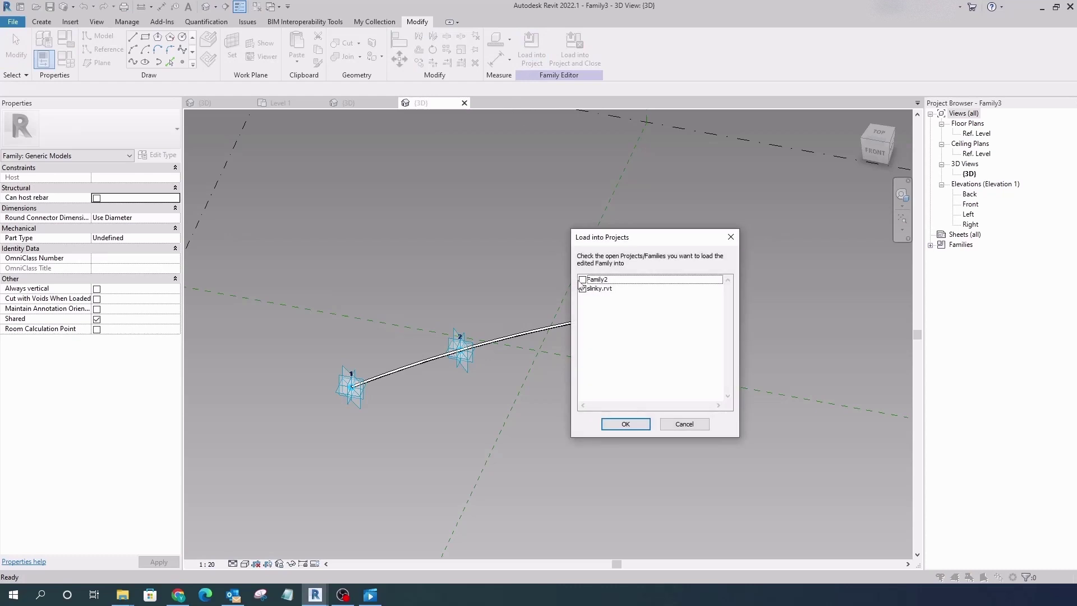
{"action": "left_click", "coordinate": [583, 280]}
{"action": "left_click", "coordinate": [583, 288]}
{"action": "left_click", "coordinate": [625, 422]}
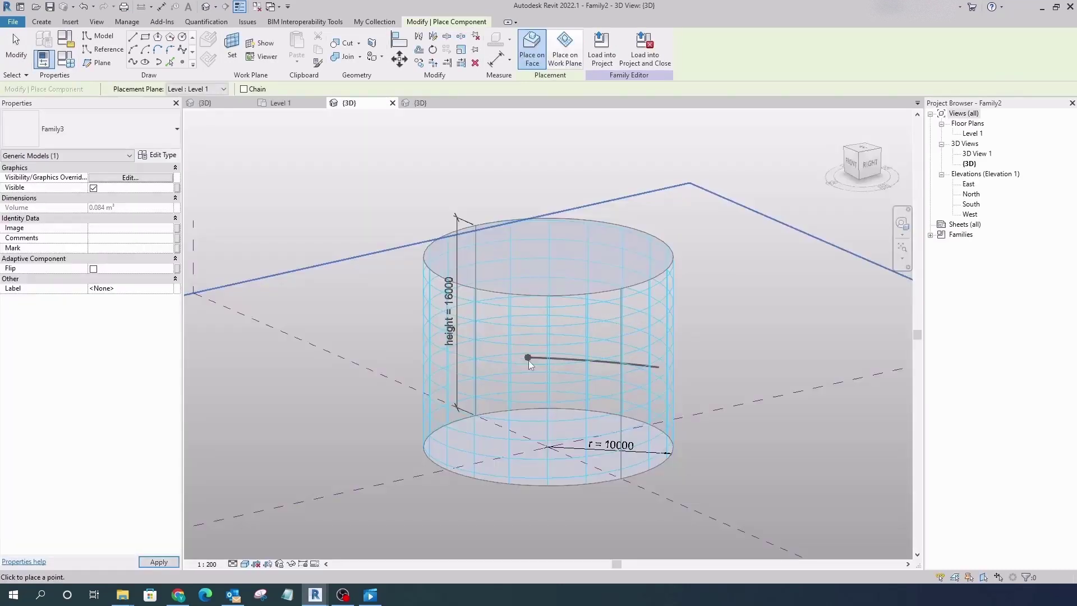
Step: Show grid nodes on the cylinder's divided surfaces through the surface display settings
{"action": "left_click", "coordinate": [532, 395]}
{"action": "left_click", "coordinate": [538, 298]}
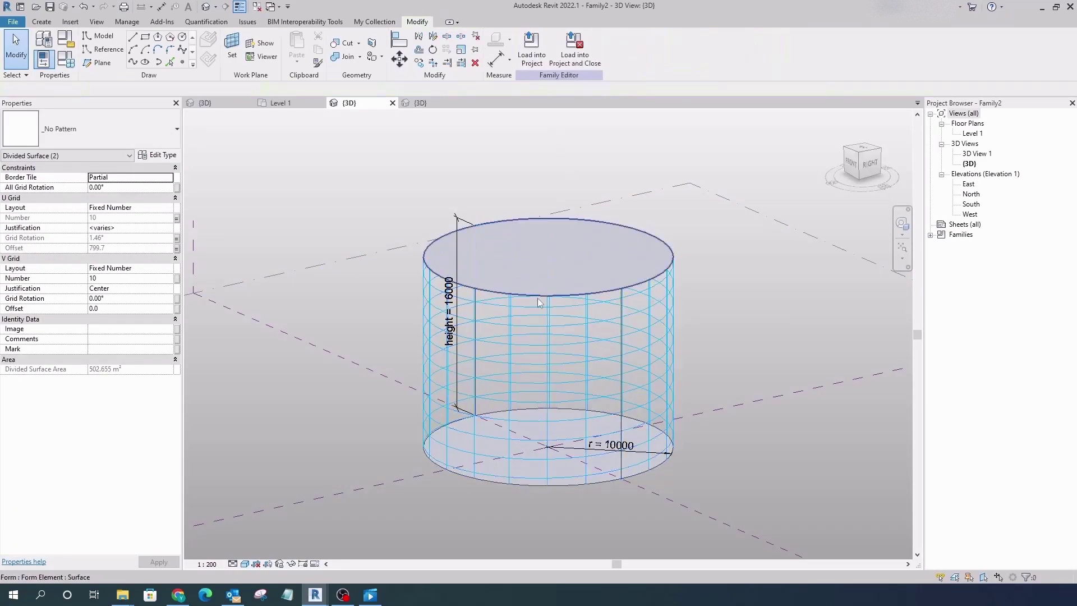
{"action": "left_click", "coordinate": [689, 76]}
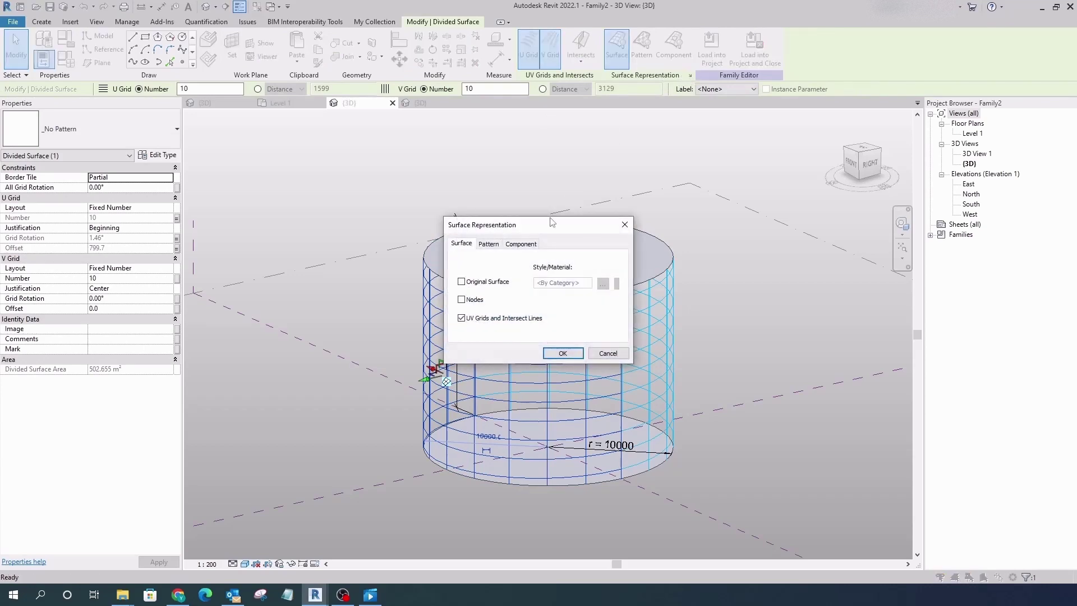
{"action": "left_click", "coordinate": [555, 353]}
{"action": "left_click", "coordinate": [644, 347]}
{"action": "left_click", "coordinate": [689, 76]}
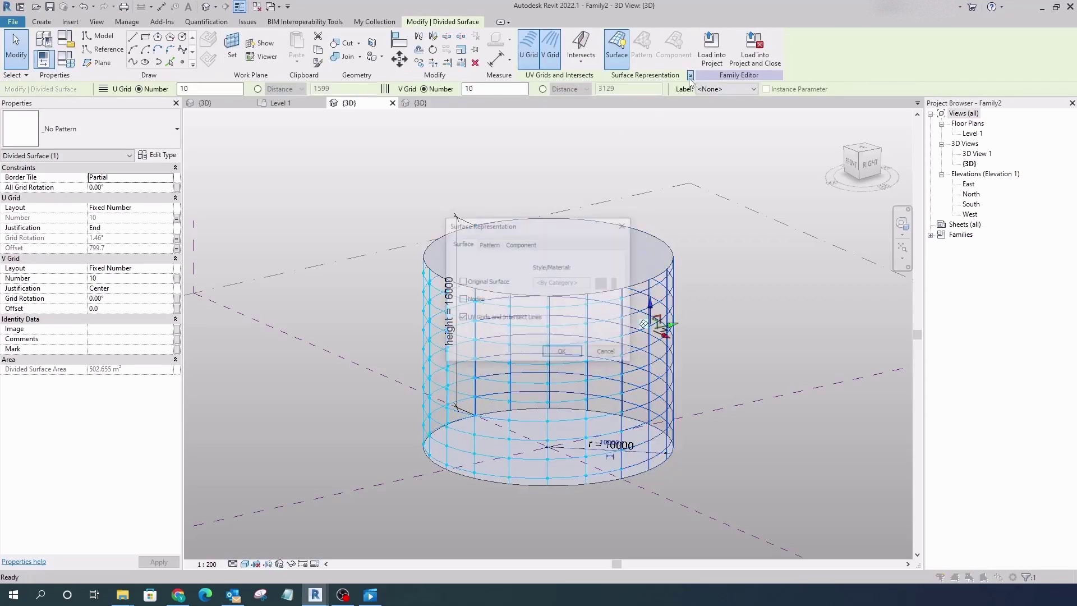
{"action": "left_click", "coordinate": [461, 300]}
{"action": "left_click", "coordinate": [562, 353]}
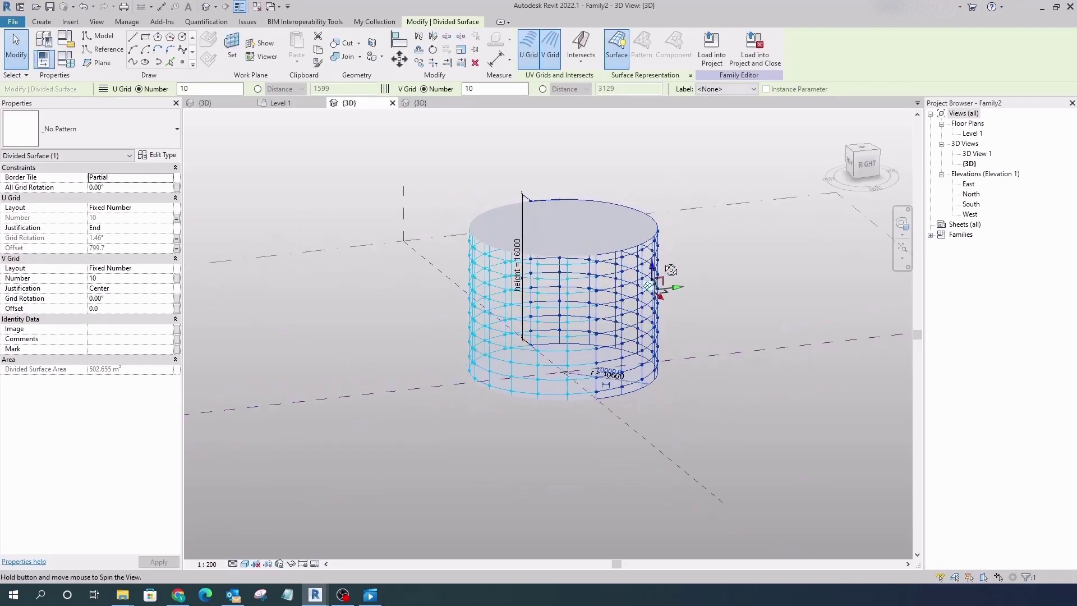
{"action": "key", "text": "Escape"}
Step: Place Family3 instances from Generic Models on three grid nodes and on the r = 10000 ring
{"action": "left_click", "coordinate": [964, 113]}
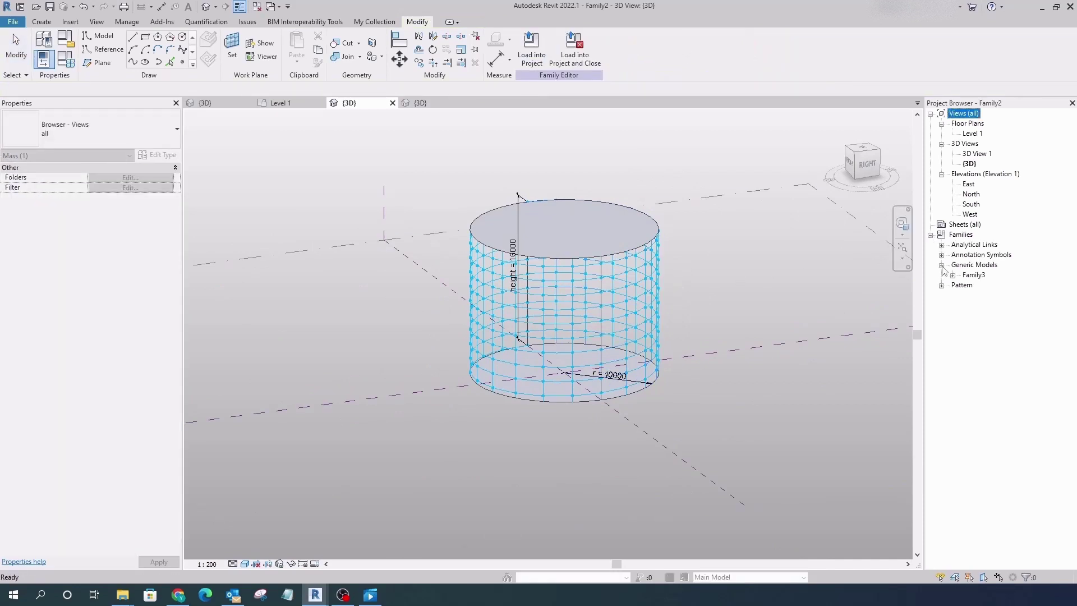
{"action": "left_click_drag", "start_coordinate": [985, 284], "coordinate": [561, 403]}
{"action": "scroll", "coordinate": [562, 403], "scroll_direction": "up", "scroll_amount": 3}
{"action": "scroll", "coordinate": [562, 403], "scroll_direction": "up", "scroll_amount": 3}
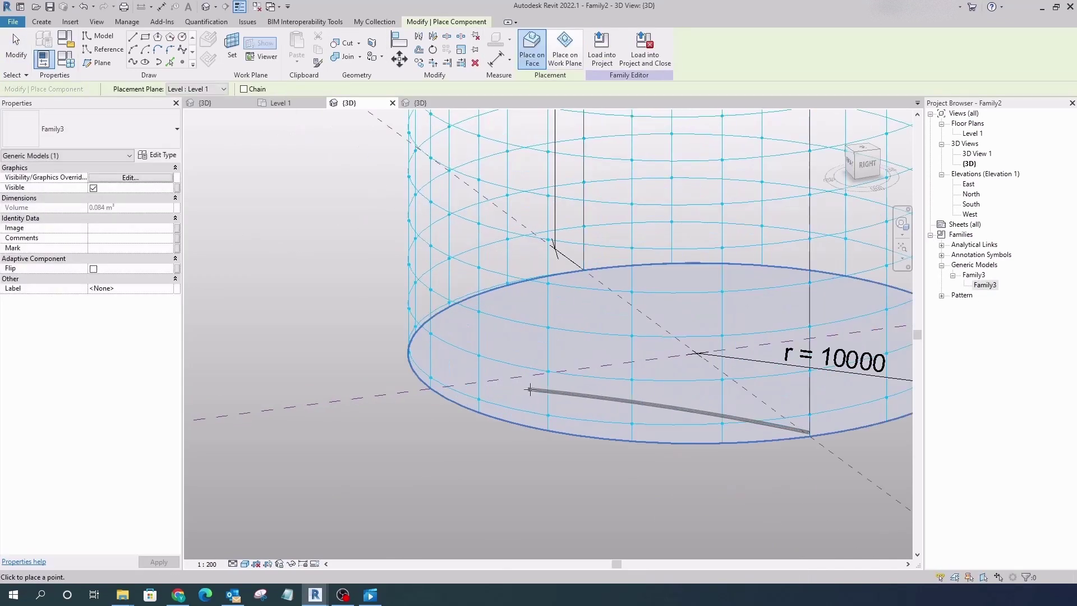
{"action": "left_click", "coordinate": [478, 354]}
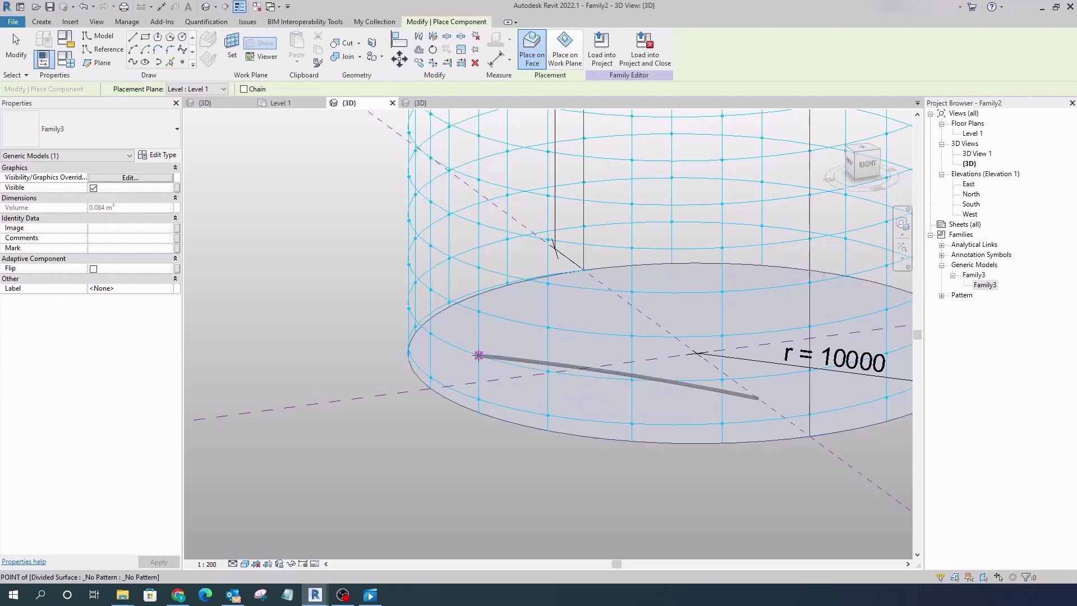
{"action": "left_click", "coordinate": [548, 371]}
{"action": "left_click", "coordinate": [632, 380]}
{"action": "key", "text": "Escape"}
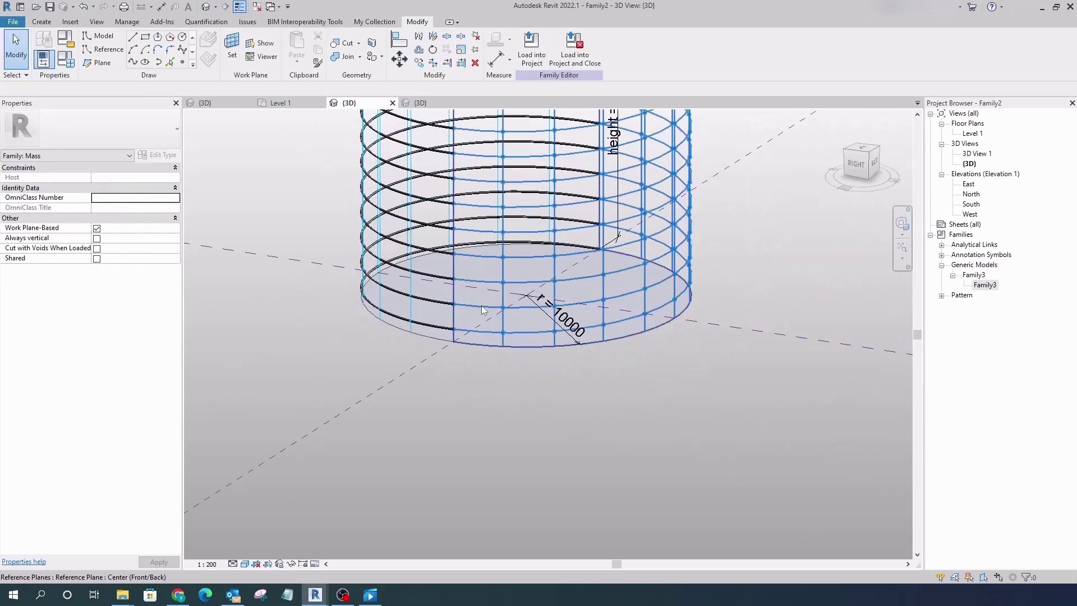
{"action": "left_click_drag", "start_coordinate": [985, 285], "coordinate": [679, 308]}
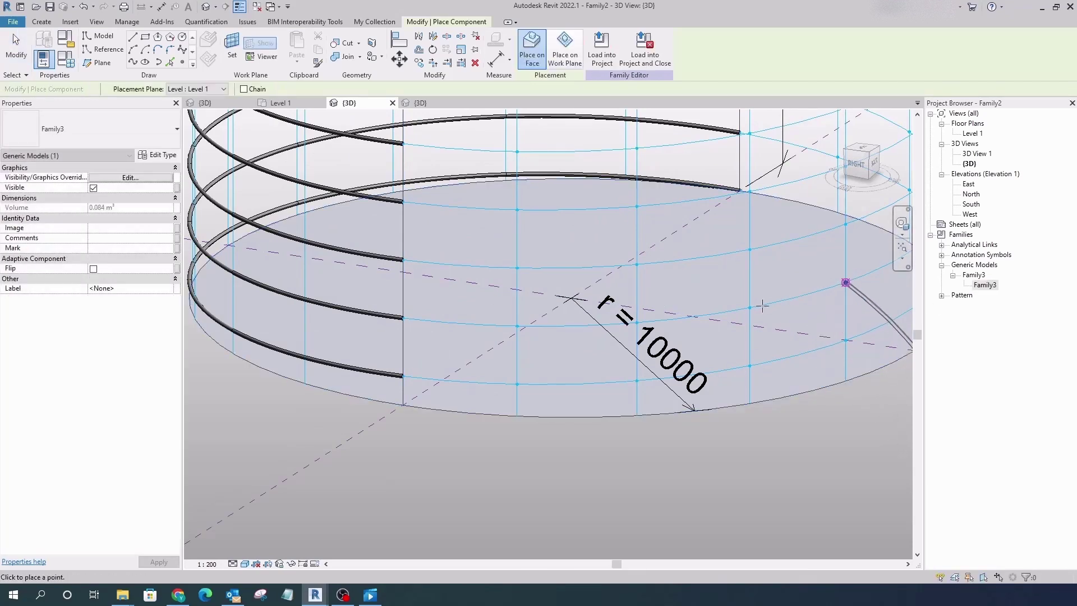
{"action": "left_click", "coordinate": [678, 309]}
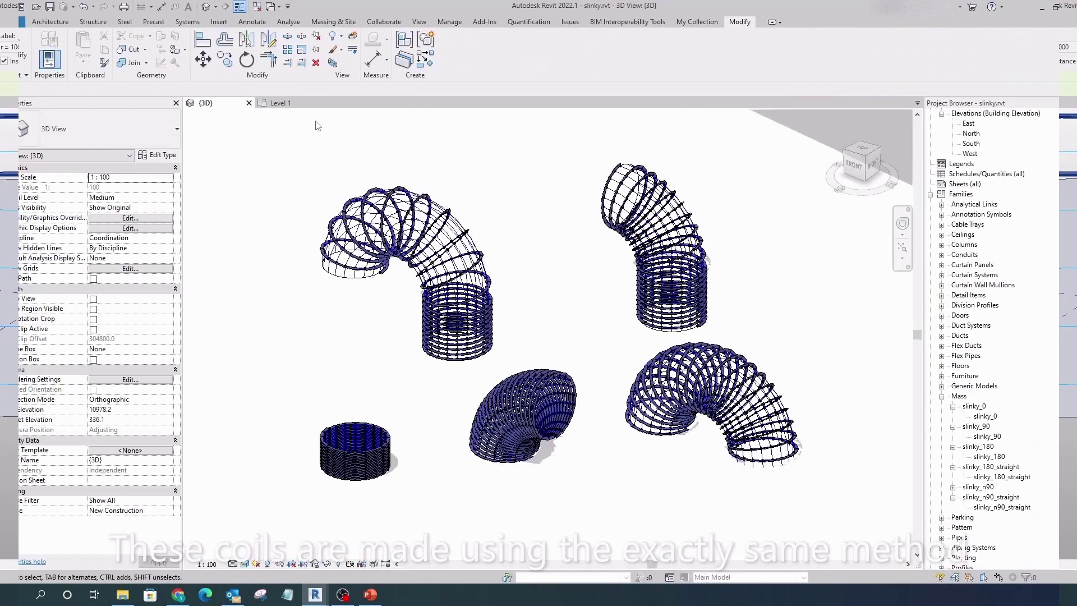
Step: Open the slinky_180_straight family, review its Family Types, then edit the repeated segment_3pts family
{"action": "double_click", "coordinate": [426, 252]}
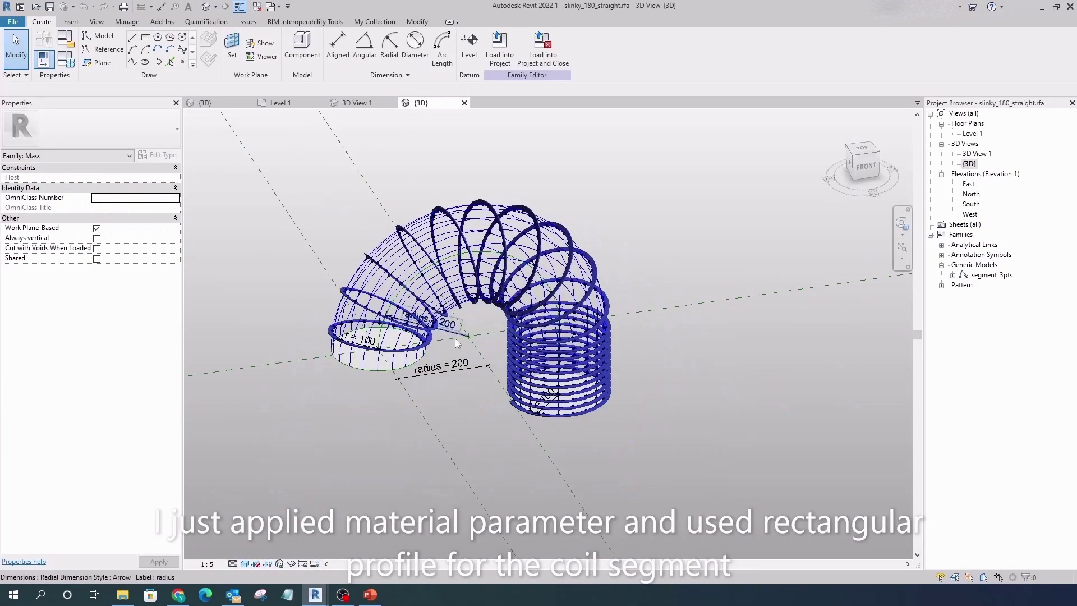
{"action": "scroll", "coordinate": [455, 338], "scroll_direction": "up", "scroll_amount": 3}
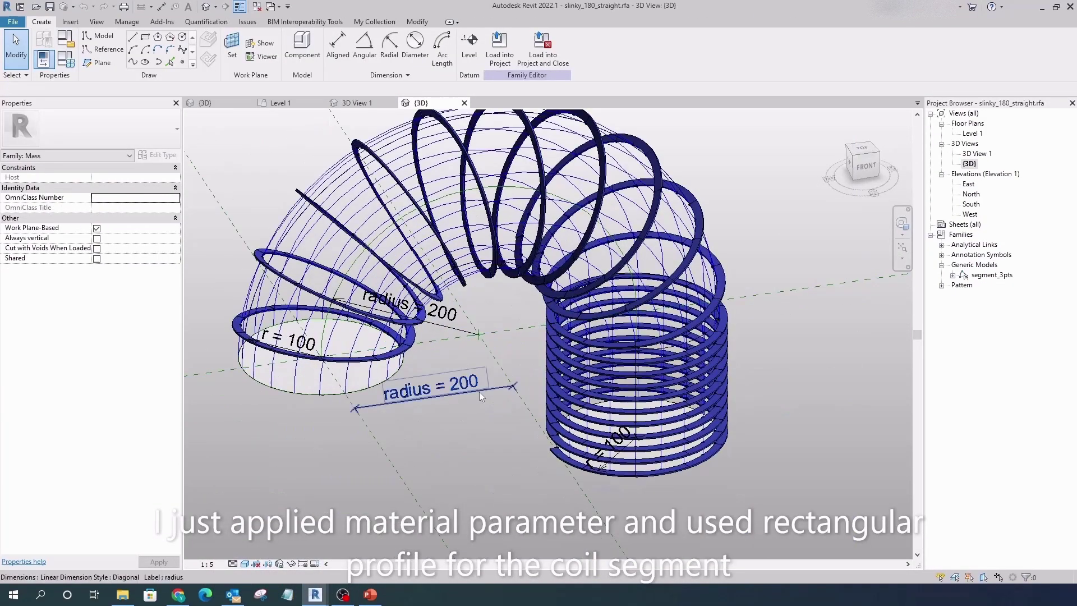
{"action": "left_click", "coordinate": [65, 58]}
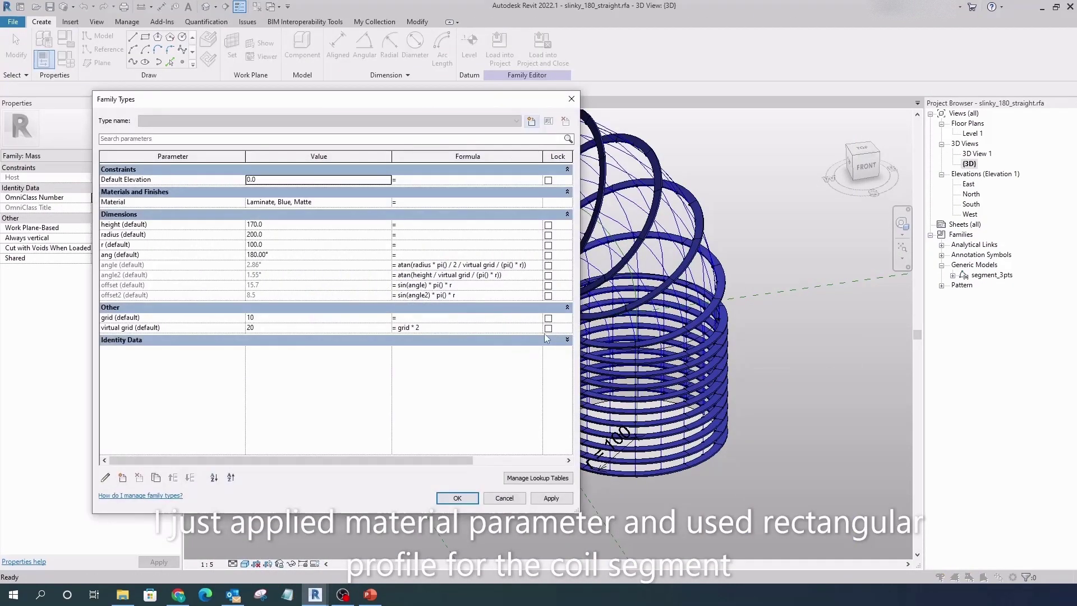
{"action": "left_click", "coordinate": [457, 498]}
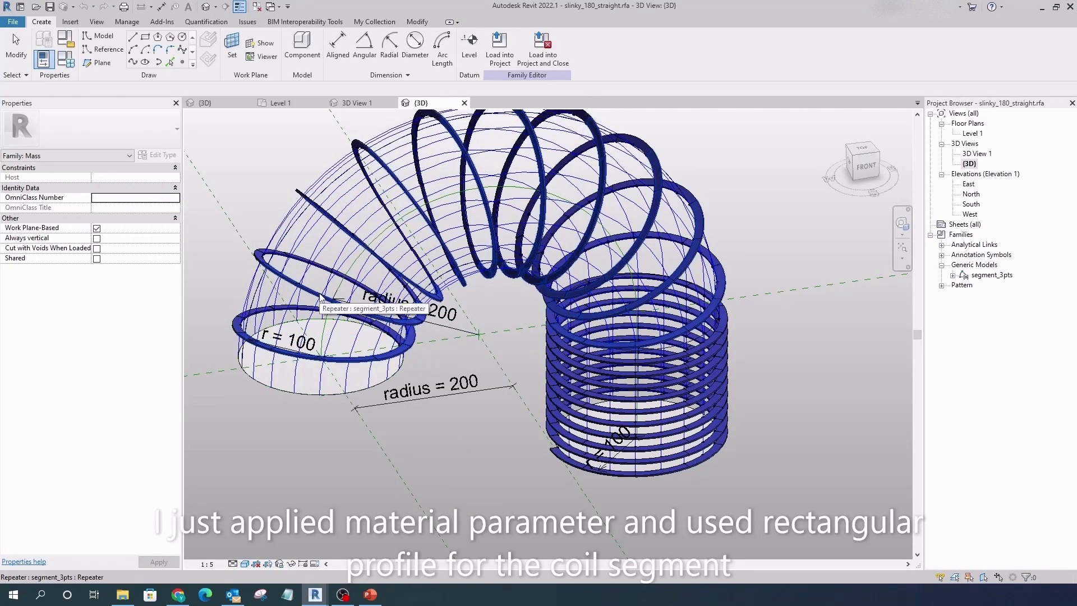
{"action": "left_click", "coordinate": [321, 297]}
{"action": "left_click", "coordinate": [529, 54]}
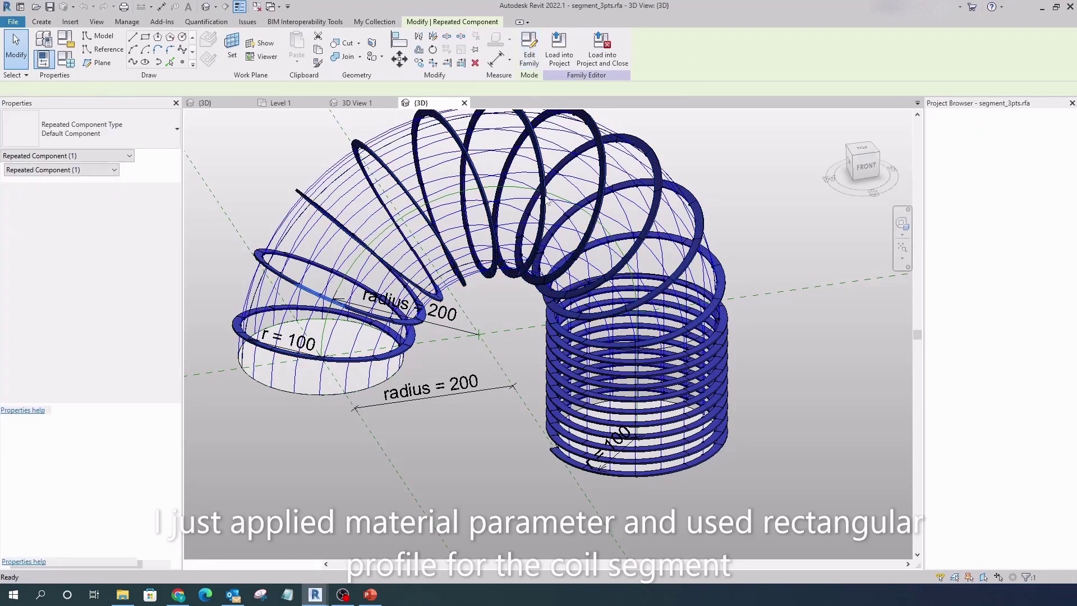
Step: Check the curved segment form's material parameter association without changing it
{"action": "scroll", "coordinate": [520, 342], "scroll_direction": "up", "scroll_amount": 3}
{"action": "scroll", "coordinate": [519, 342], "scroll_direction": "up", "scroll_amount": 3}
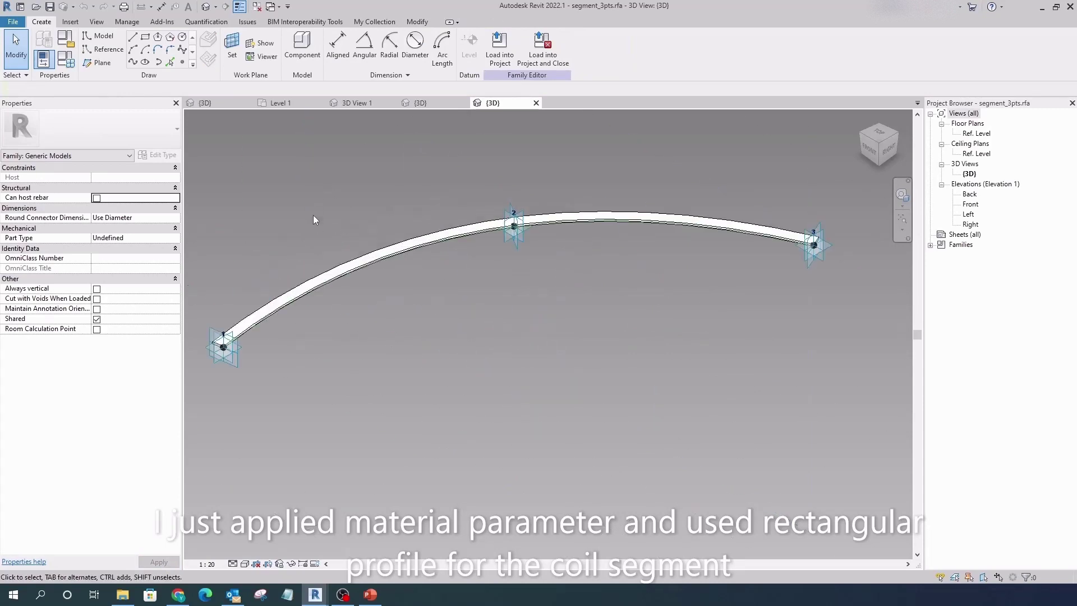
{"action": "scroll", "coordinate": [217, 315], "scroll_direction": "up", "scroll_amount": 3}
{"action": "left_click", "coordinate": [286, 362]}
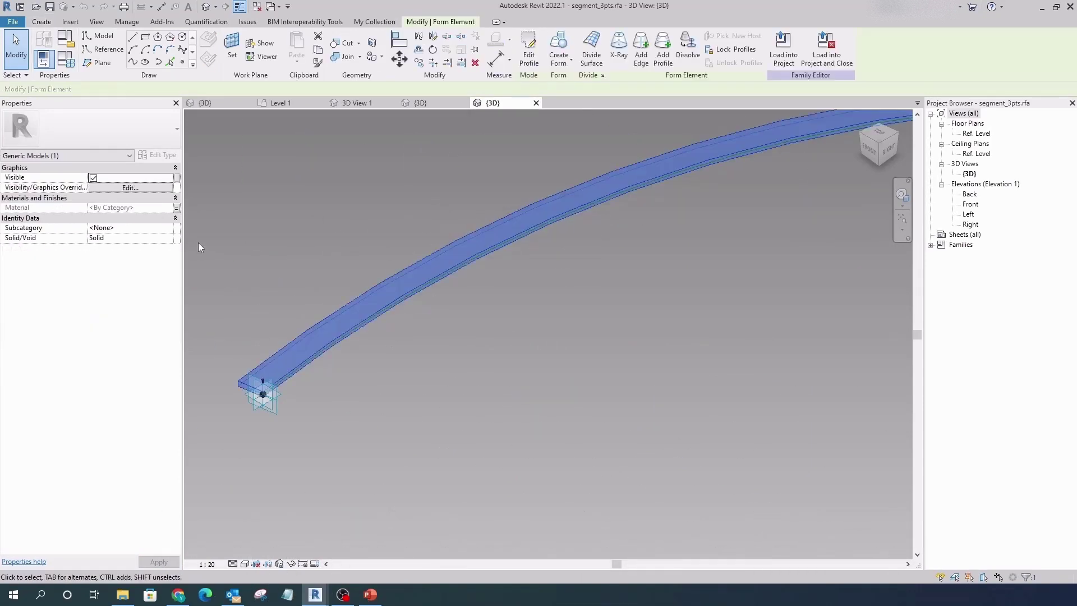
{"action": "left_click", "coordinate": [177, 207]}
{"action": "left_click", "coordinate": [408, 399]}
Step: Dissolve the segment form, undo it with Ctrl+Z, and close the segment_3pts view
{"action": "scroll", "coordinate": [315, 357], "scroll_direction": "down", "scroll_amount": 3}
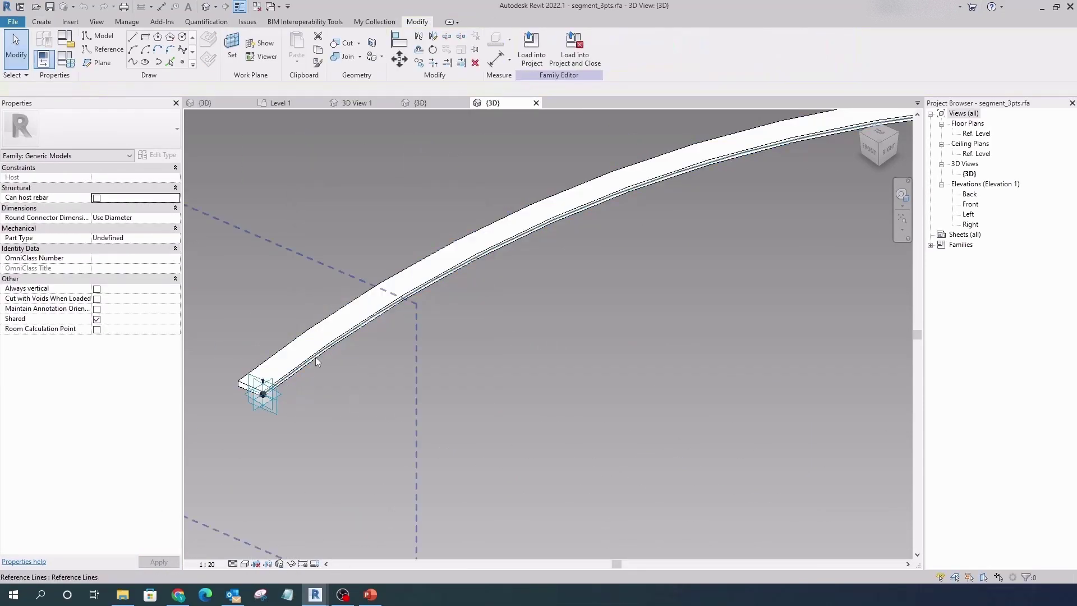
{"action": "scroll", "coordinate": [405, 382], "scroll_direction": "down", "scroll_amount": 2}
{"action": "scroll", "coordinate": [405, 382], "scroll_direction": "up", "scroll_amount": 3}
{"action": "scroll", "coordinate": [218, 384], "scroll_direction": "up", "scroll_amount": 2}
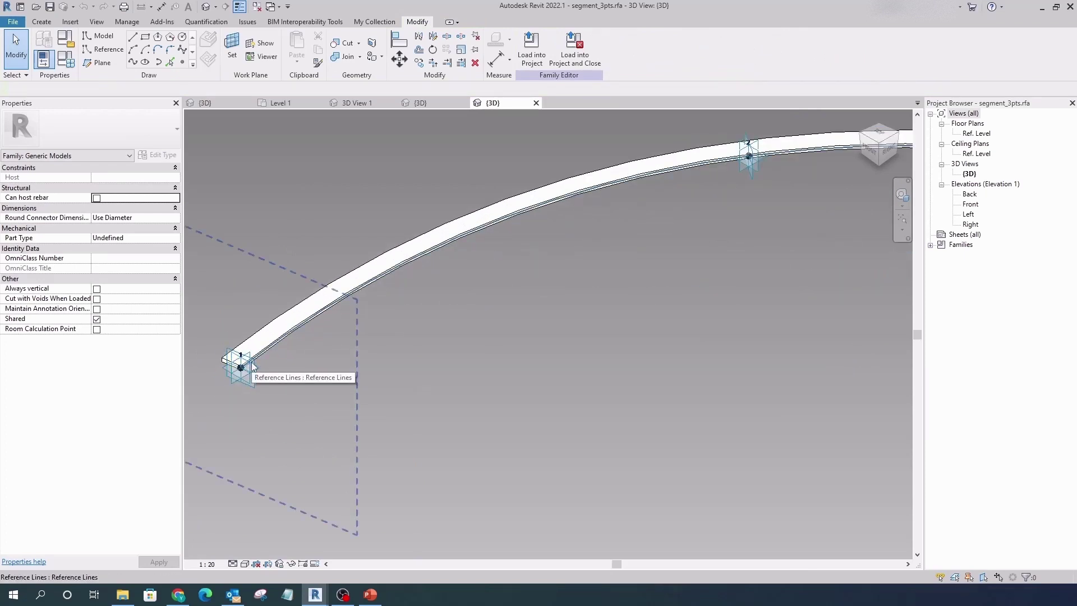
{"action": "left_click", "coordinate": [393, 261]}
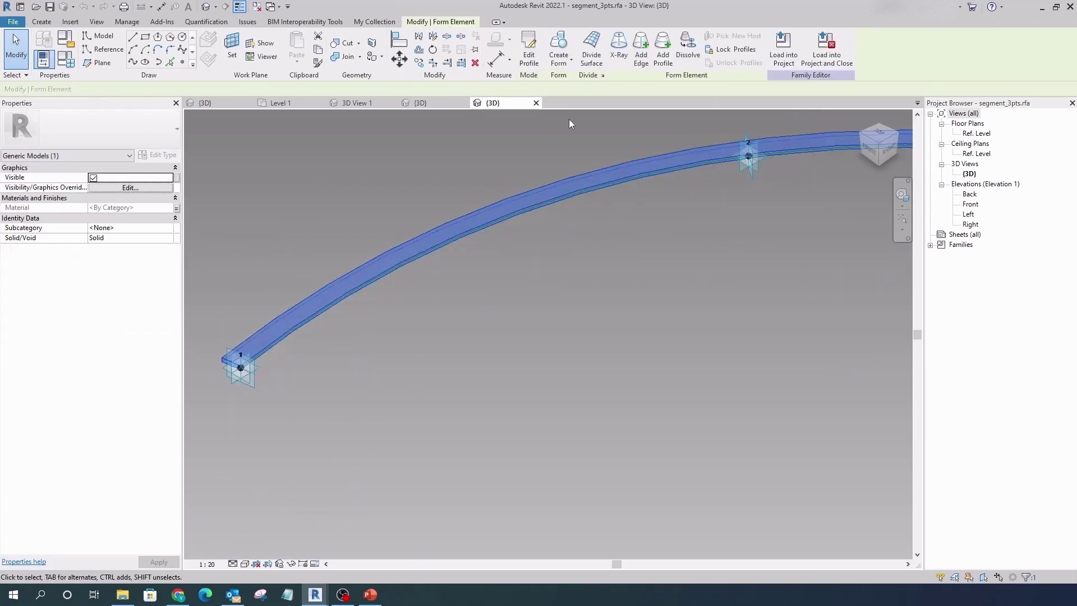
{"action": "left_click", "coordinate": [687, 48]}
{"action": "key", "text": "ctrl+z"}
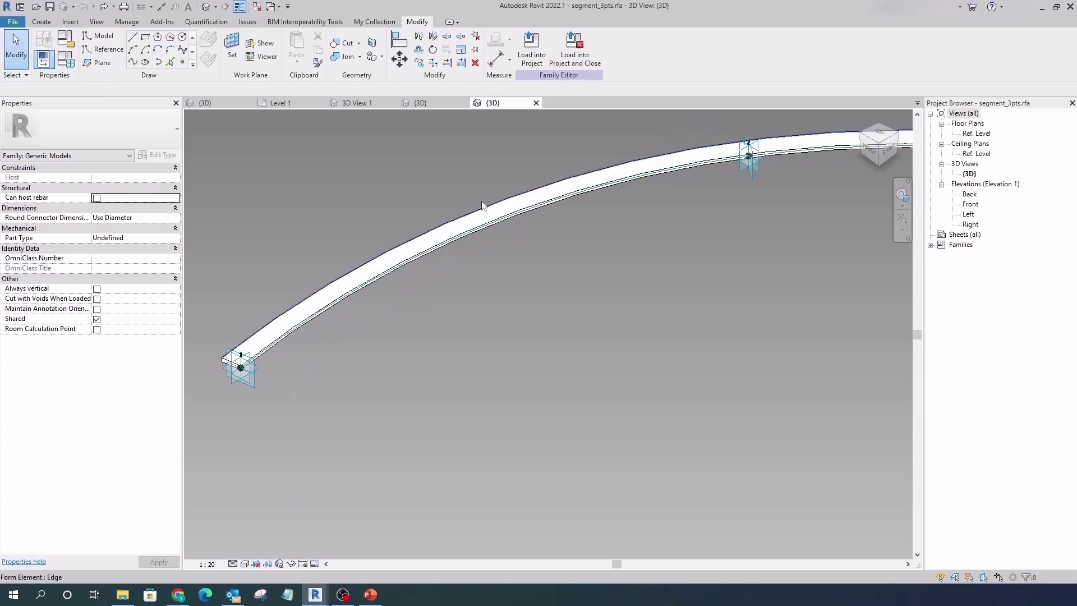
{"action": "left_click", "coordinate": [536, 102]}
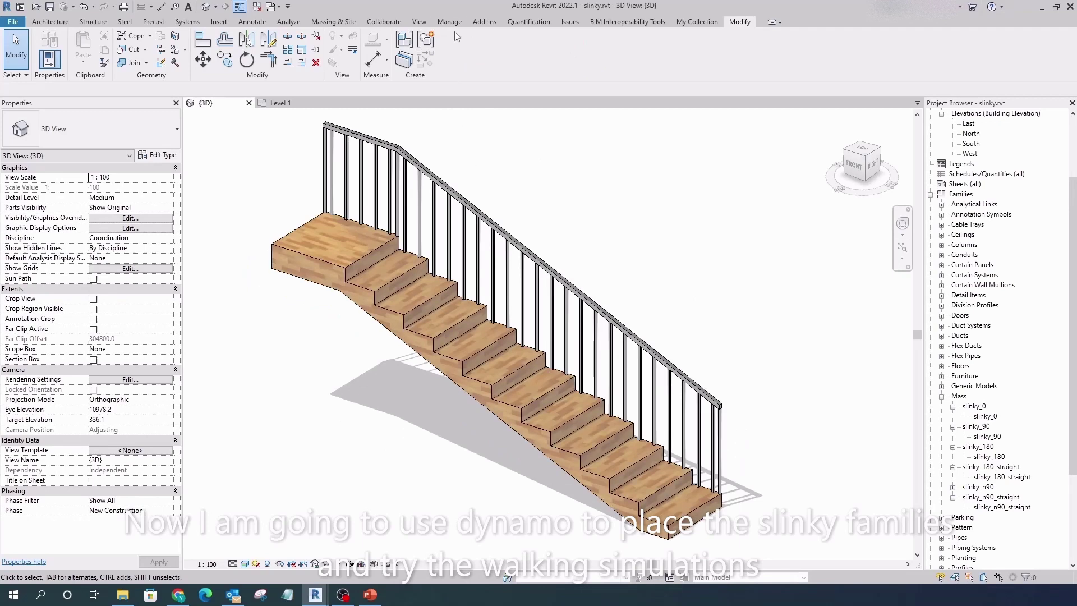
Step: Launch Dynamo with slinky.dyn and run the graph
{"action": "left_click", "coordinate": [449, 21]}
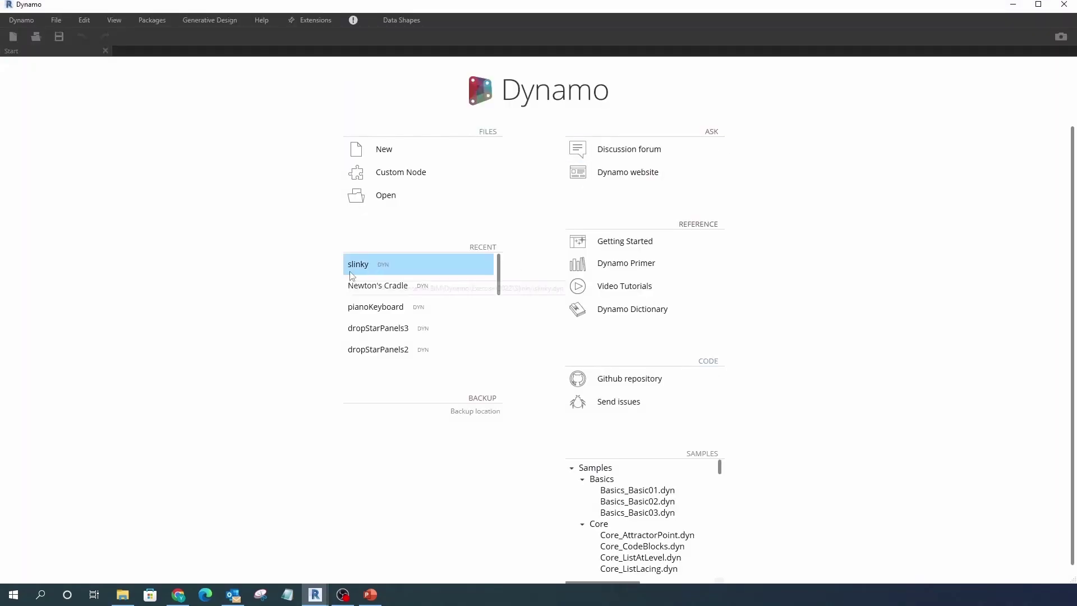
{"action": "left_click", "coordinate": [396, 257]}
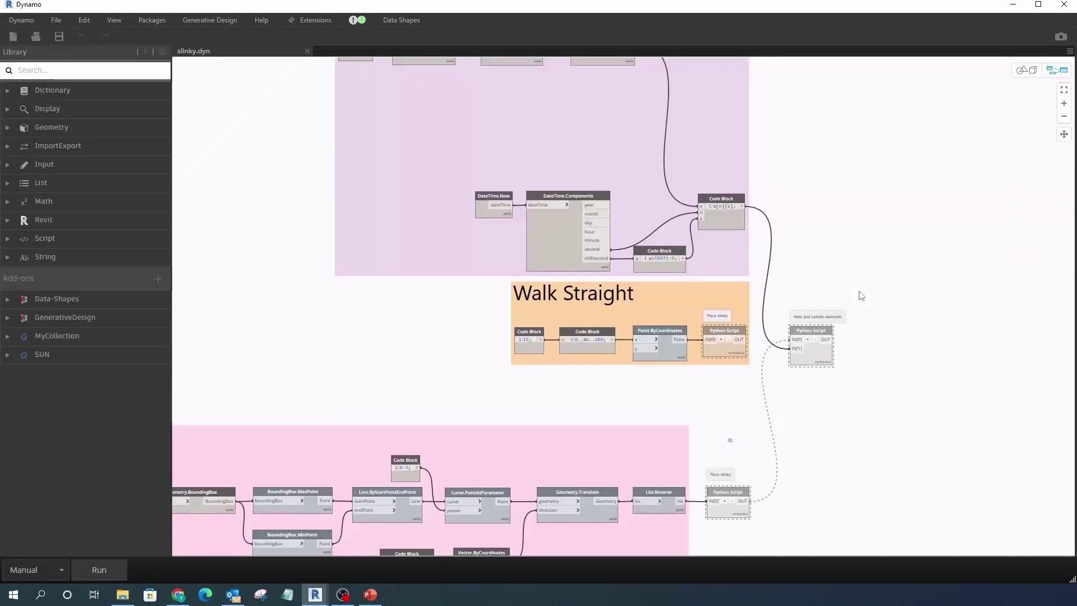
{"action": "scroll", "coordinate": [861, 296], "scroll_direction": "down", "scroll_amount": 3}
{"action": "left_click", "coordinate": [99, 568]}
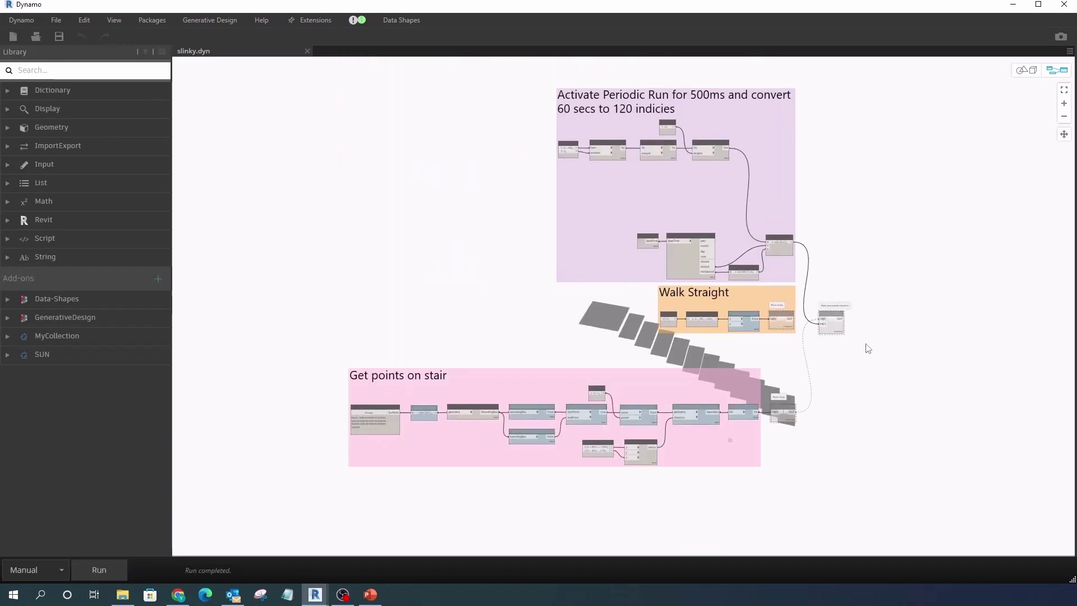
Step: Turn off the Select Faces node's preview of the stair faces
{"action": "scroll", "coordinate": [393, 446], "scroll_direction": "up", "scroll_amount": 3}
{"action": "right_click", "coordinate": [382, 409]}
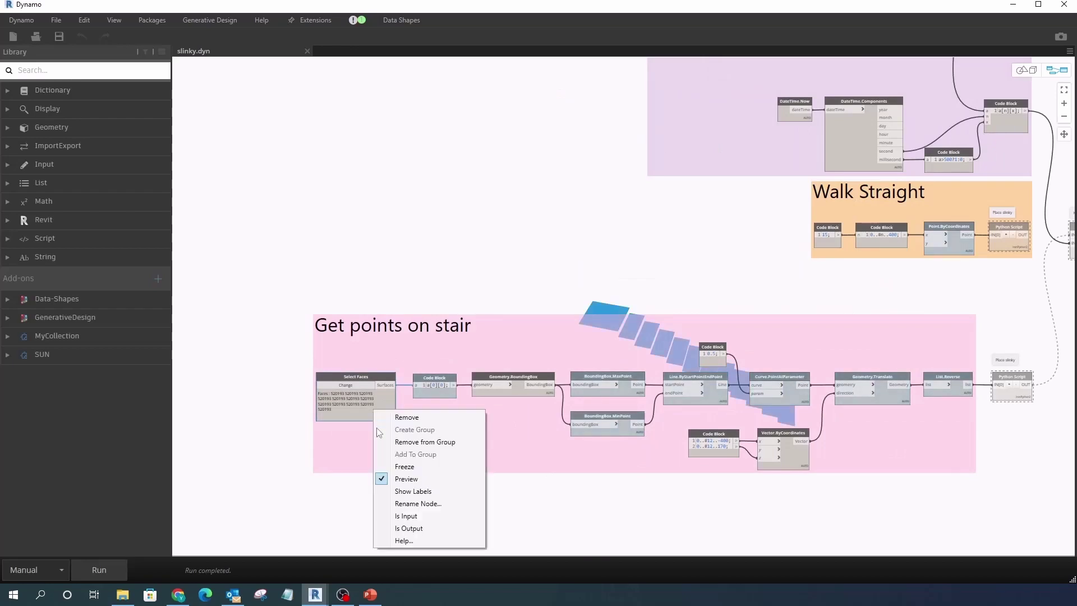
{"action": "left_click", "coordinate": [409, 478]}
Step: Inspect the Point.ByCoordinates points in Dynamo's background 3D preview
{"action": "scroll", "coordinate": [767, 290], "scroll_direction": "down", "scroll_amount": 2}
{"action": "scroll", "coordinate": [767, 290], "scroll_direction": "up", "scroll_amount": 3}
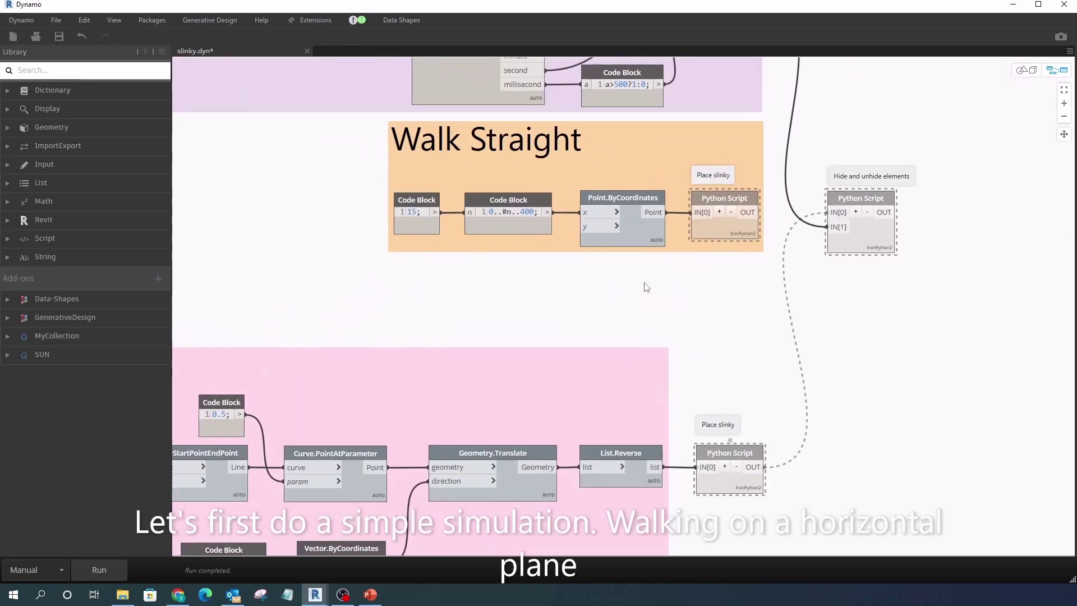
{"action": "right_click", "coordinate": [655, 242]}
{"action": "left_click", "coordinate": [673, 318]}
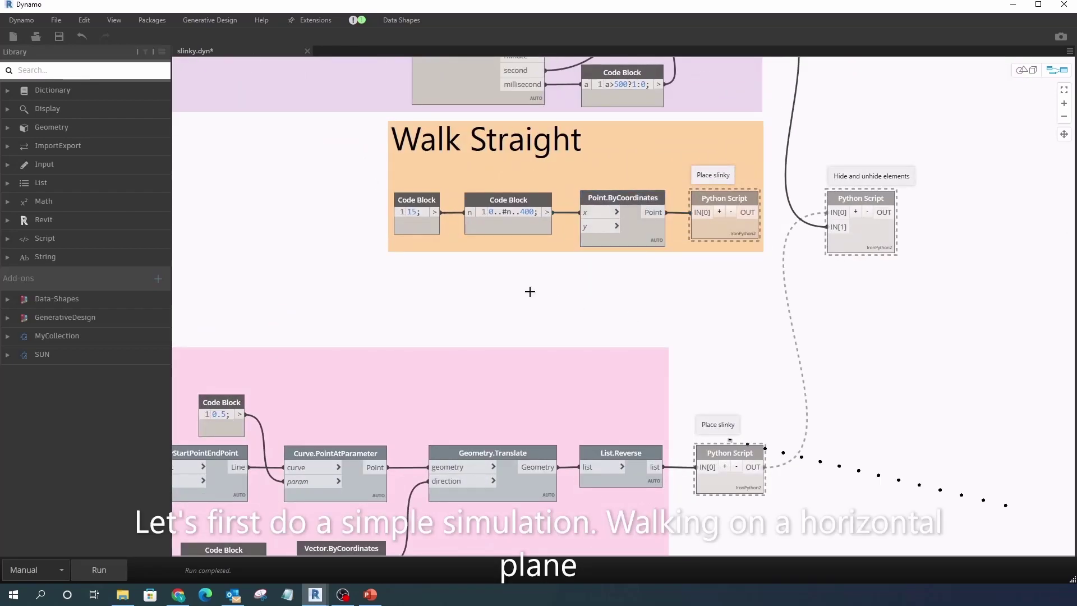
{"action": "key", "text": "ctrl+b"}
{"action": "middle_click_drag", "start_coordinate": [641, 296], "coordinate": [456, 202]}
{"action": "key", "text": "ctrl+b"}
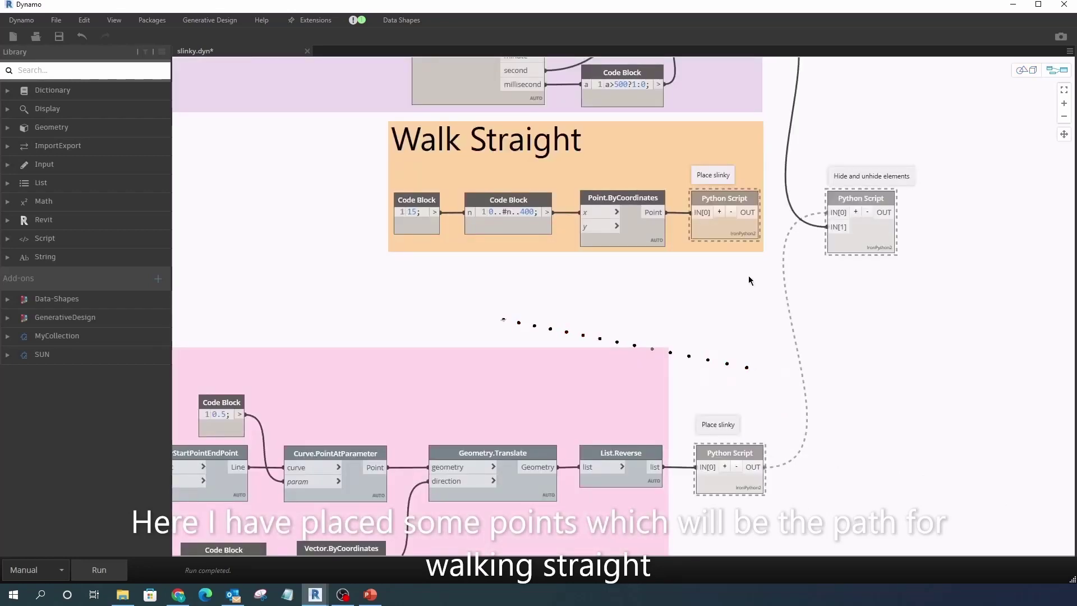
Step: Unfreeze the Walk Straight Place slinky Python Script node
{"action": "scroll", "coordinate": [748, 278], "scroll_direction": "up", "scroll_amount": 2}
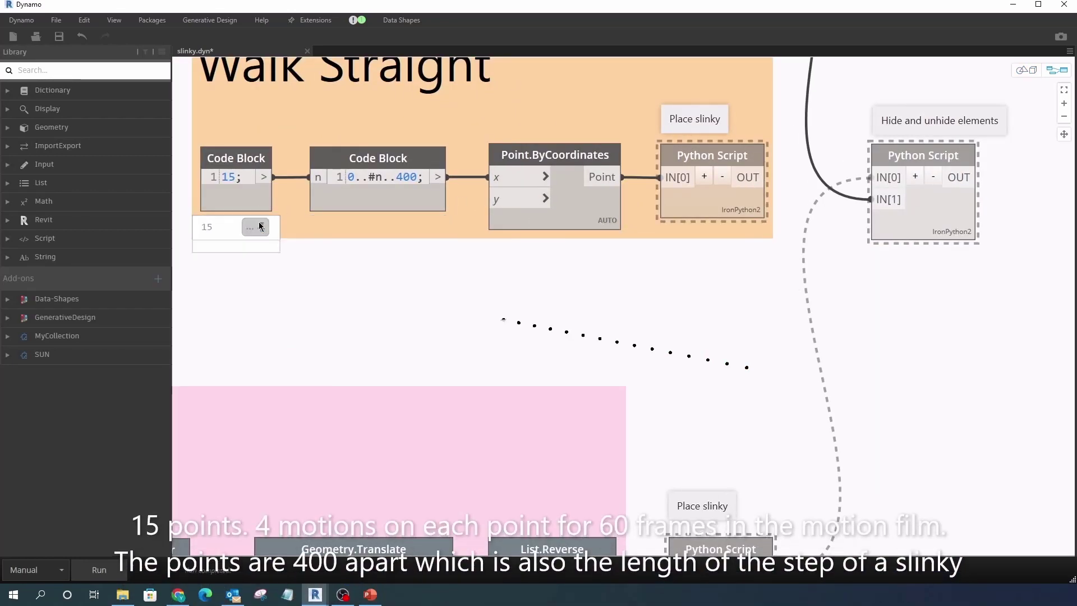
{"action": "scroll", "coordinate": [481, 250], "scroll_direction": "down", "scroll_amount": 3}
{"action": "scroll", "coordinate": [684, 222], "scroll_direction": "up", "scroll_amount": 3}
{"action": "right_click", "coordinate": [594, 227]}
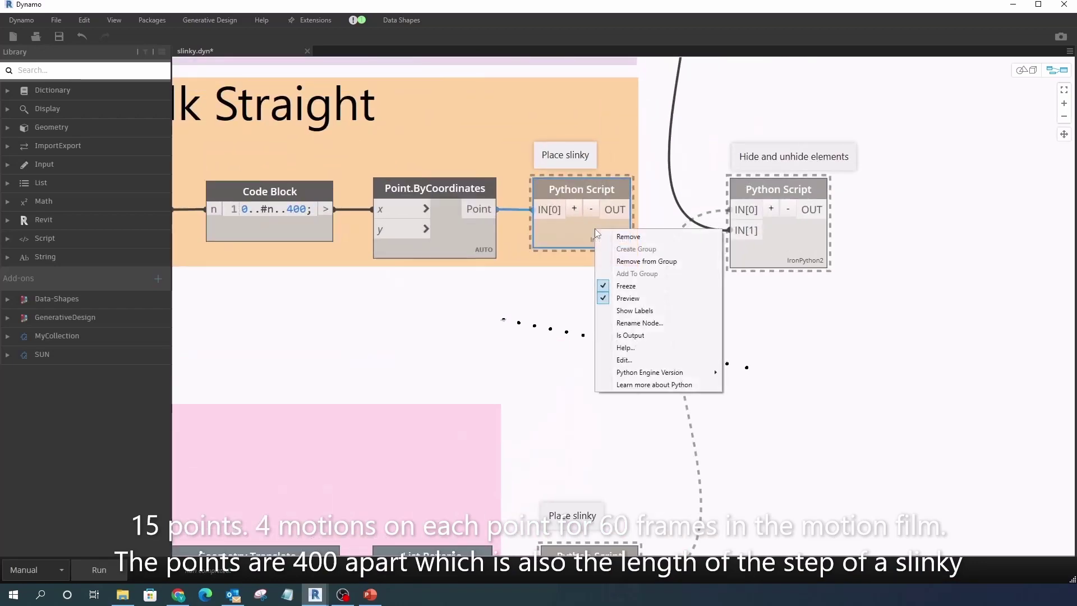
{"action": "left_click", "coordinate": [598, 286]}
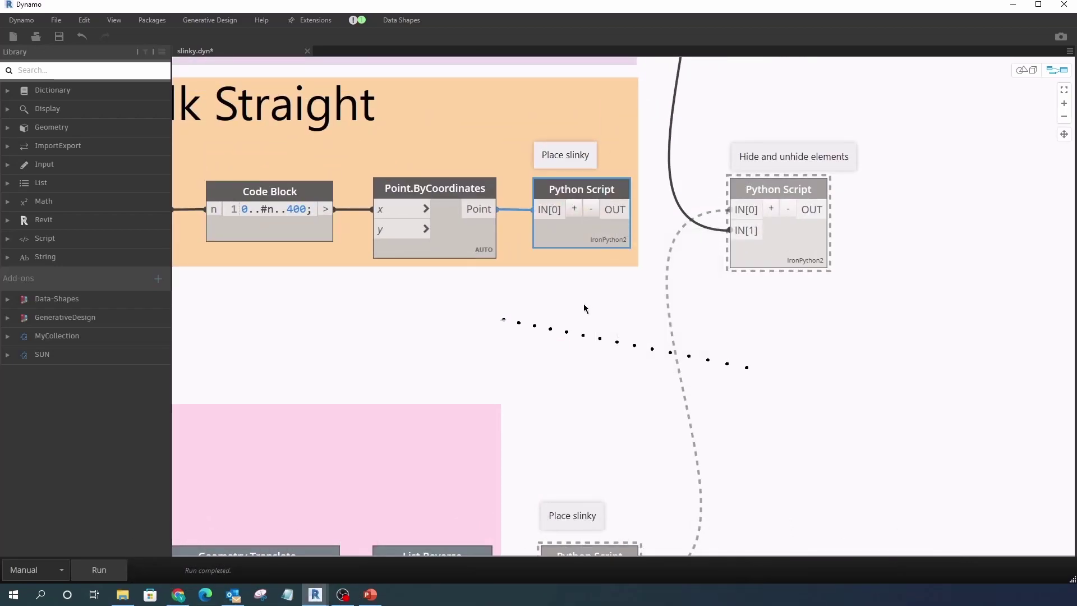
Step: Rearrange and narrow the Dynamo window so Revit's row of points is visible
{"action": "mouse_move", "coordinate": [577, 7]}
{"action": "left_mouse_down"}
{"action": "mouse_move", "coordinate": [639, 412]}
{"action": "mouse_move", "coordinate": [756, 428]}
{"action": "left_mouse_up"}
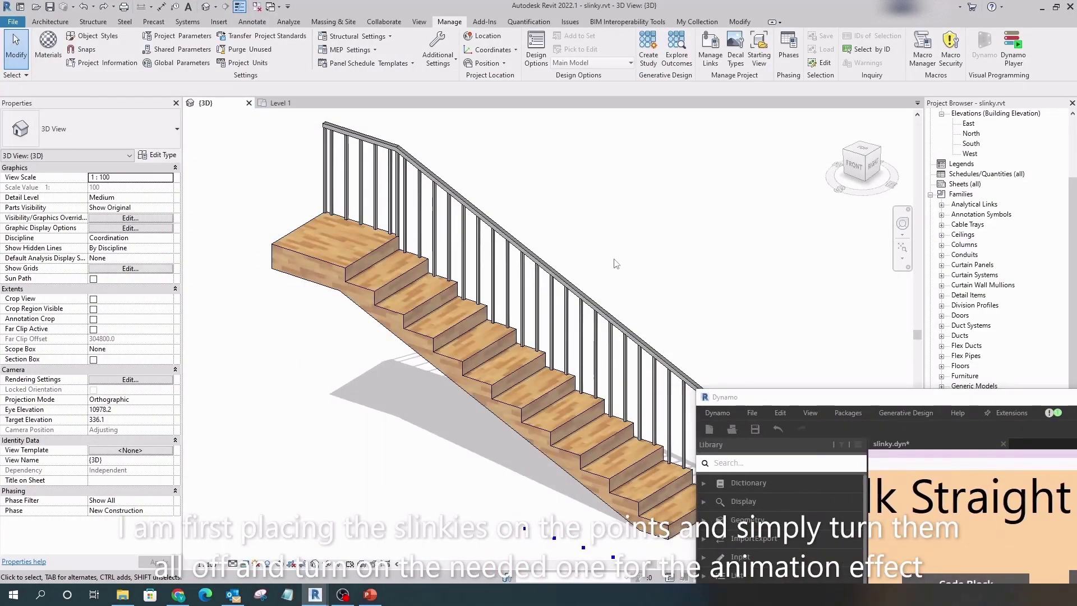
{"action": "middle_click_drag", "start_coordinate": [618, 247], "coordinate": [472, 261]}
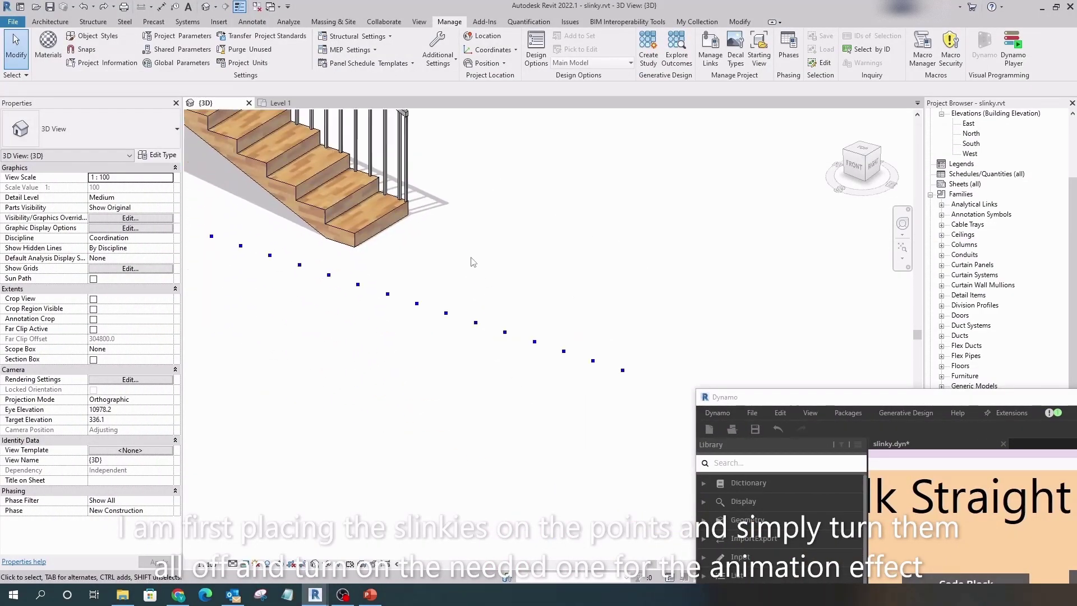
{"action": "left_click_drag", "start_coordinate": [779, 391], "coordinate": [671, 4]}
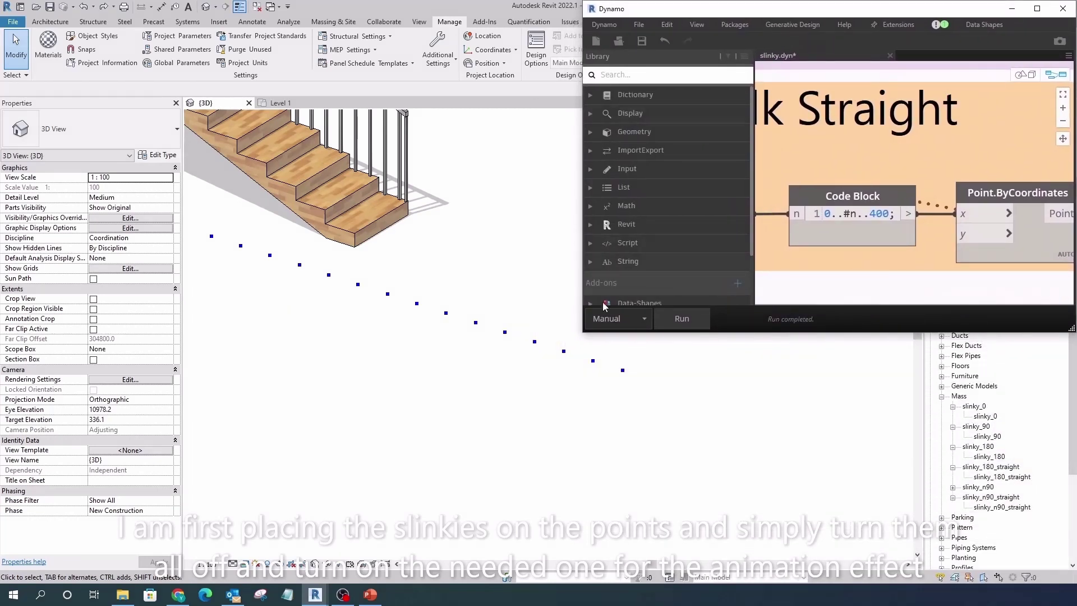
{"action": "left_click_drag", "start_coordinate": [644, 303], "coordinate": [636, 303]}
Step: Run the graph to place slinkies on the 15 points, then locate the hide-and-unhide node
{"action": "scroll", "coordinate": [937, 185], "scroll_direction": "down", "scroll_amount": 3}
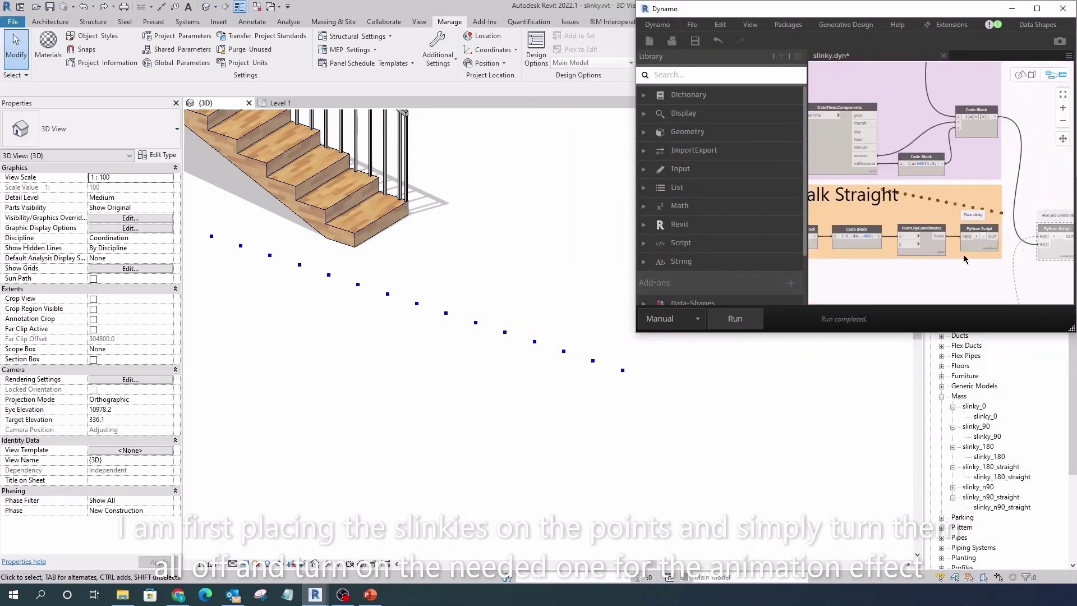
{"action": "left_click", "coordinate": [749, 319]}
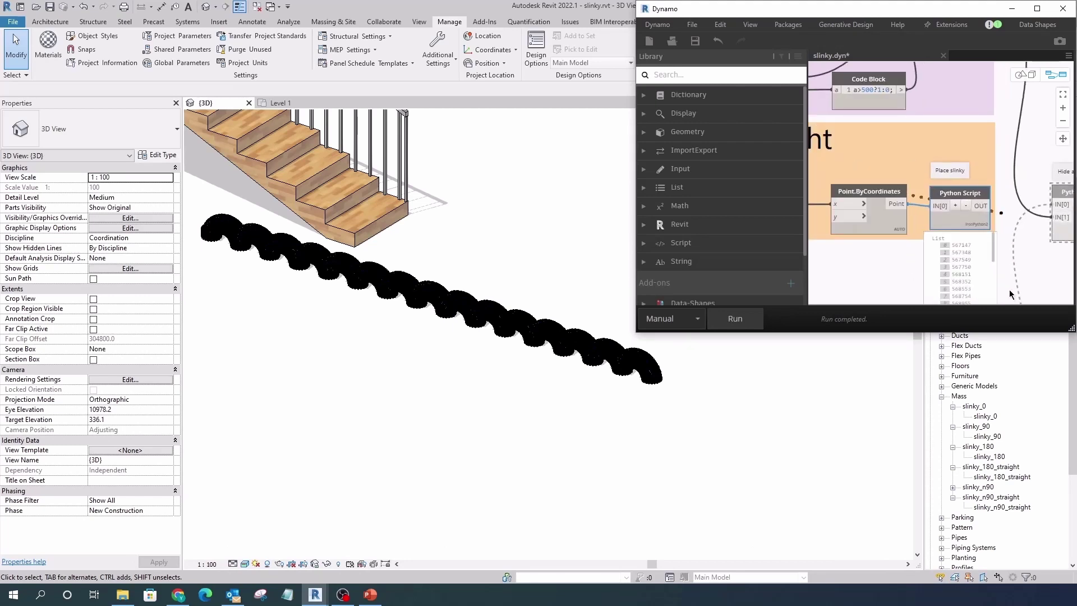
{"action": "scroll", "coordinate": [901, 211], "scroll_direction": "up", "scroll_amount": 2}
{"action": "scroll", "coordinate": [988, 267], "scroll_direction": "up", "scroll_amount": 2}
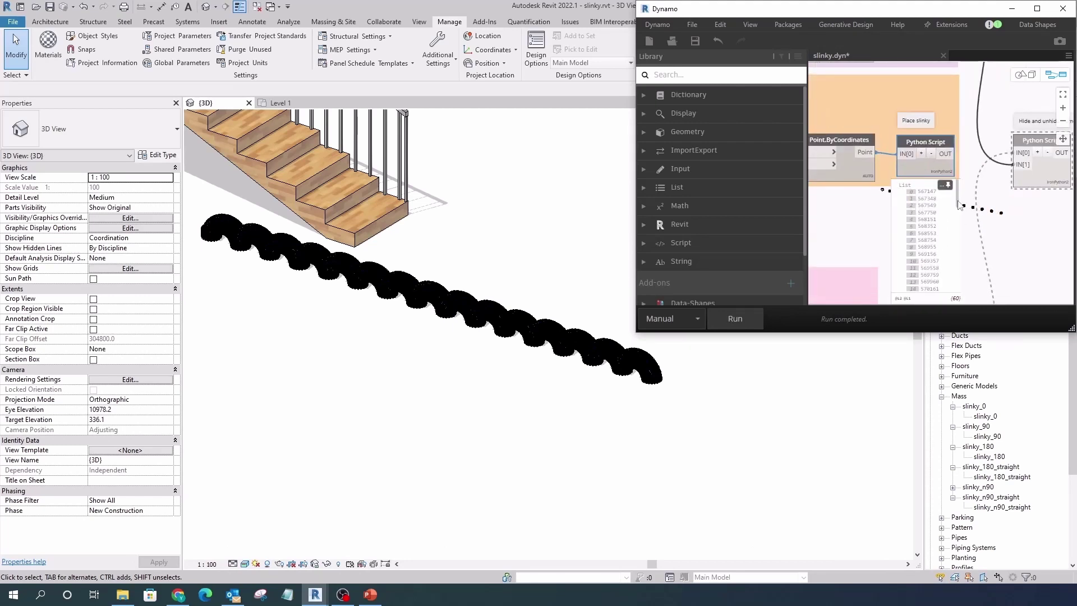
{"action": "scroll", "coordinate": [956, 199], "scroll_direction": "down", "scroll_amount": 1}
{"action": "scroll", "coordinate": [952, 188], "scroll_direction": "down", "scroll_amount": 1}
{"action": "scroll", "coordinate": [949, 180], "scroll_direction": "down", "scroll_amount": 1}
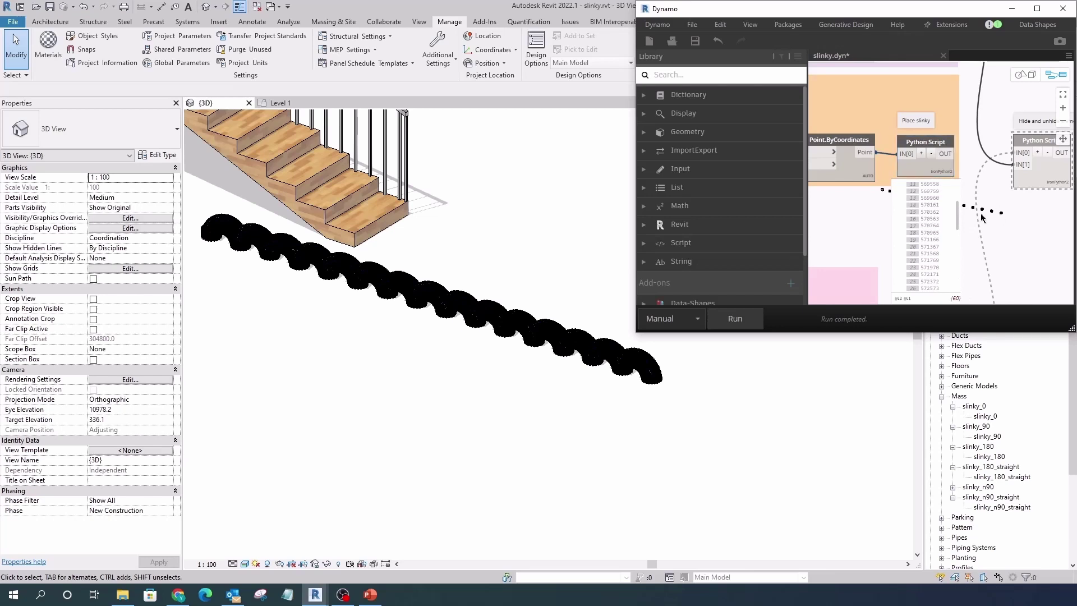
{"action": "middle_click_drag", "start_coordinate": [982, 217], "coordinate": [868, 191]}
Step: Review the hide-and-unhide script's code, then set the graph to run Periodic every 500ms
{"action": "right_click", "coordinate": [902, 190]}
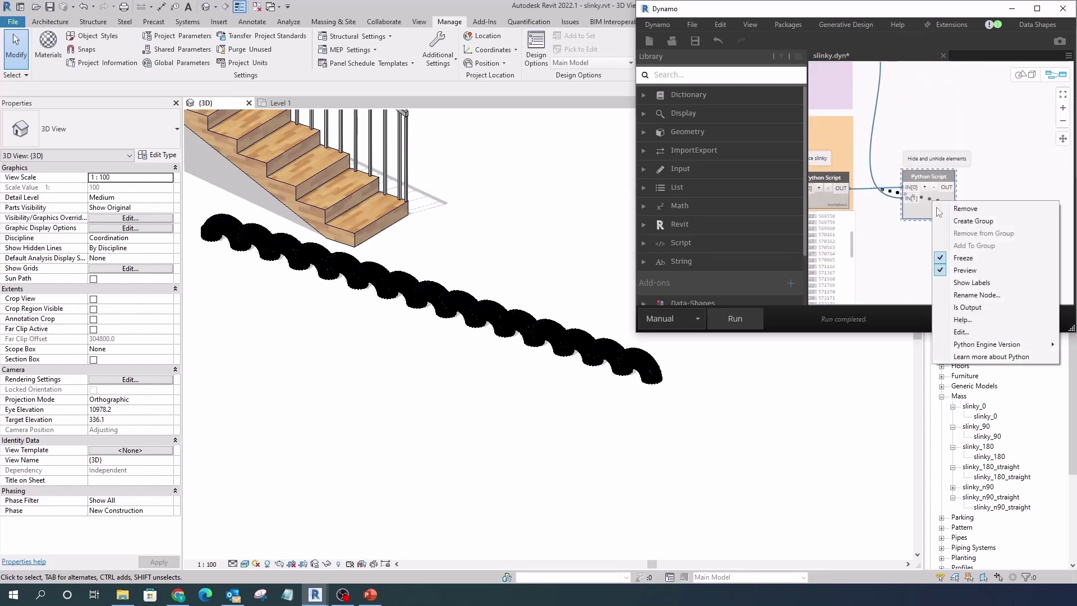
{"action": "left_click", "coordinate": [949, 249]}
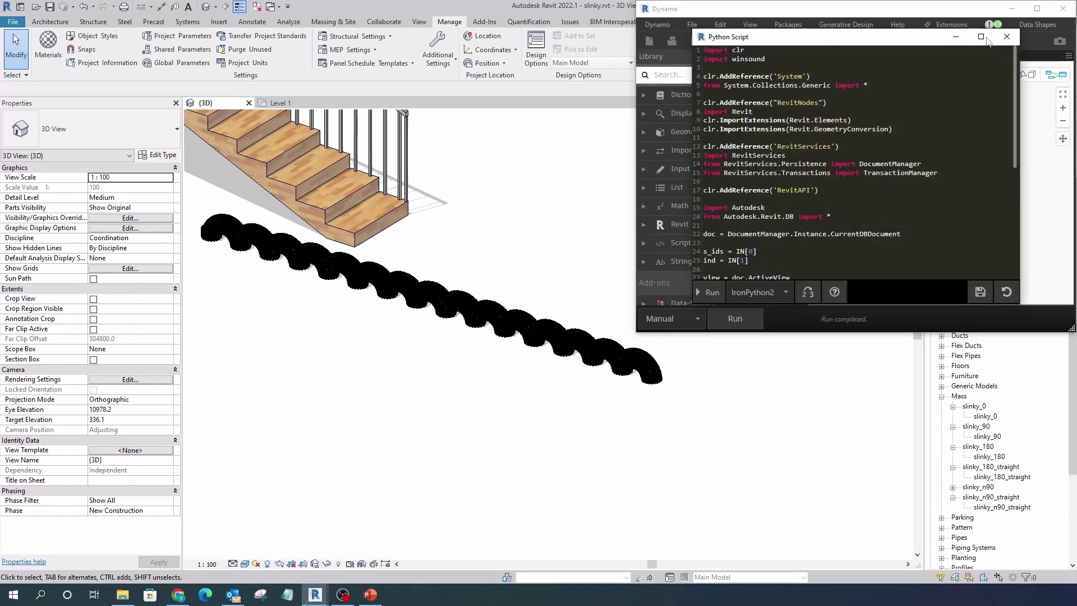
{"action": "left_click_drag", "start_coordinate": [860, 304], "coordinate": [859, 543]}
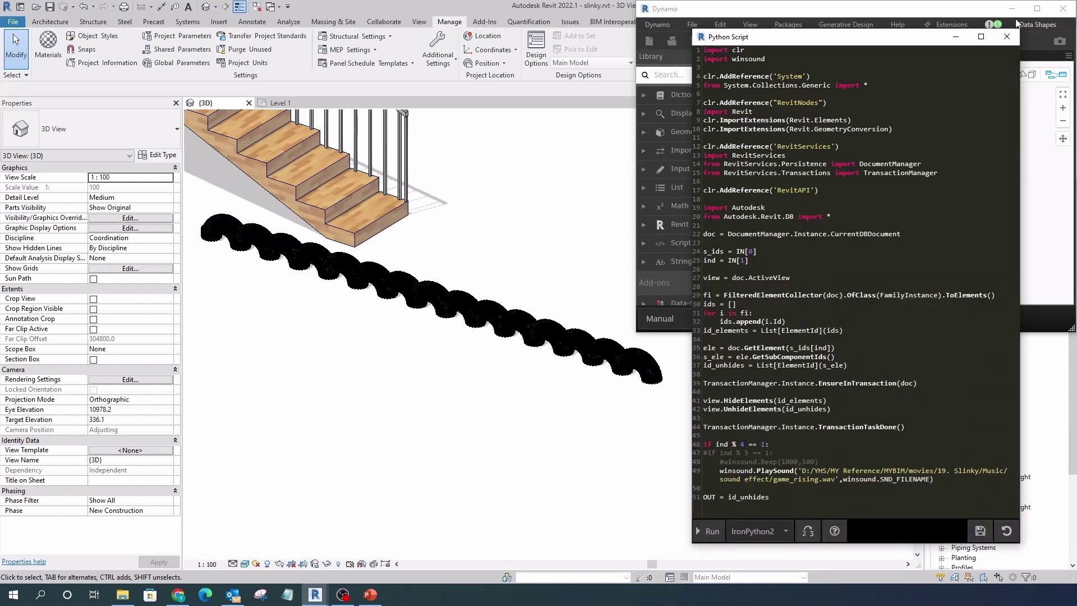
{"action": "left_click", "coordinate": [1006, 37]}
{"action": "left_click", "coordinate": [697, 318]}
{"action": "left_click", "coordinate": [657, 377]}
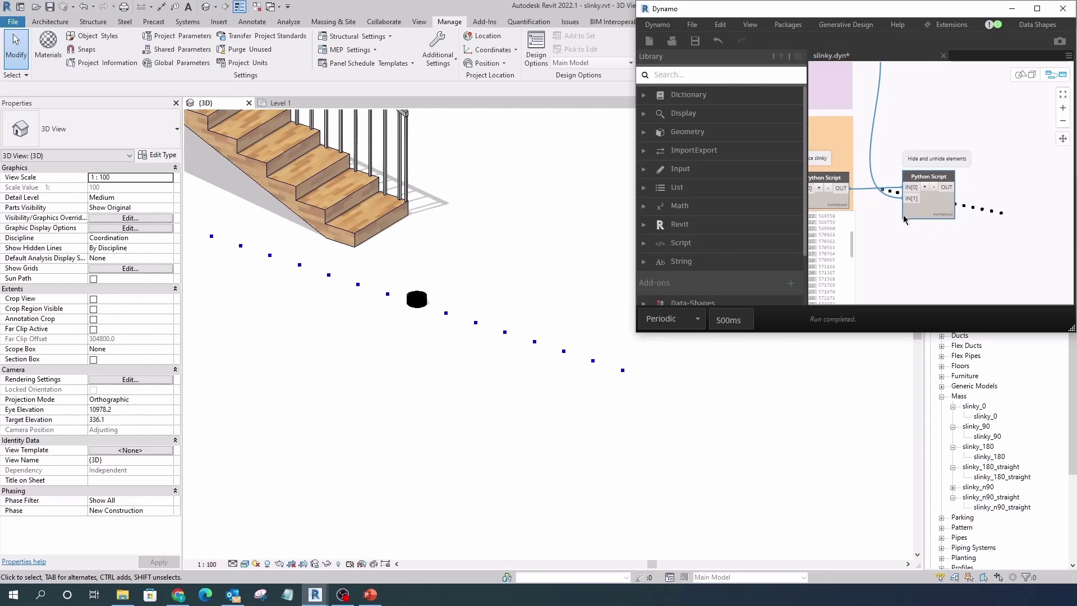
Step: Switch the run mode back to Manual and maximize Dynamo
{"action": "left_click", "coordinate": [698, 321]}
{"action": "left_click", "coordinate": [662, 342]}
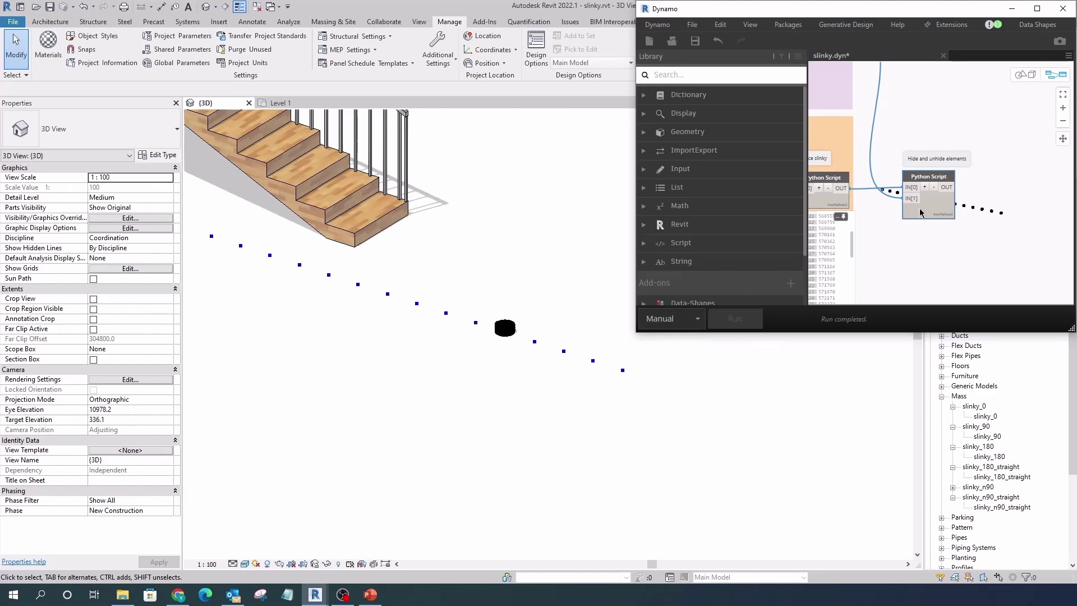
{"action": "left_click", "coordinate": [1037, 11]}
Step: Open the hide-and-unhide script and highlight its HideElements and UnhideElements lines
{"action": "scroll", "coordinate": [588, 303], "scroll_direction": "up", "scroll_amount": 3}
{"action": "scroll", "coordinate": [590, 299], "scroll_direction": "up", "scroll_amount": 2}
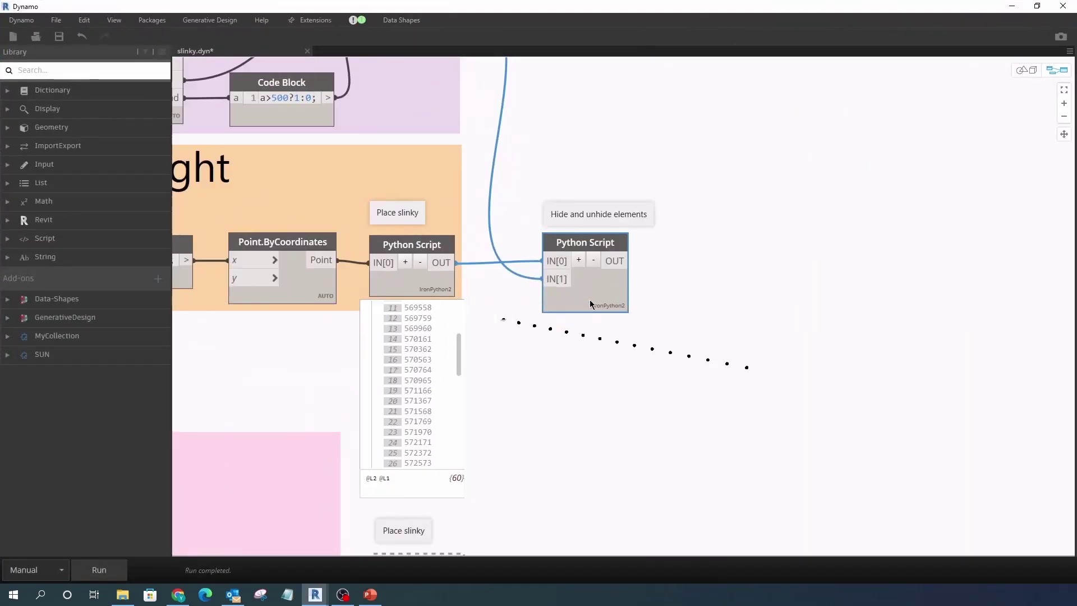
{"action": "double_click", "coordinate": [589, 299]}
{"action": "left_click_drag", "start_coordinate": [690, 267], "coordinate": [553, 266]}
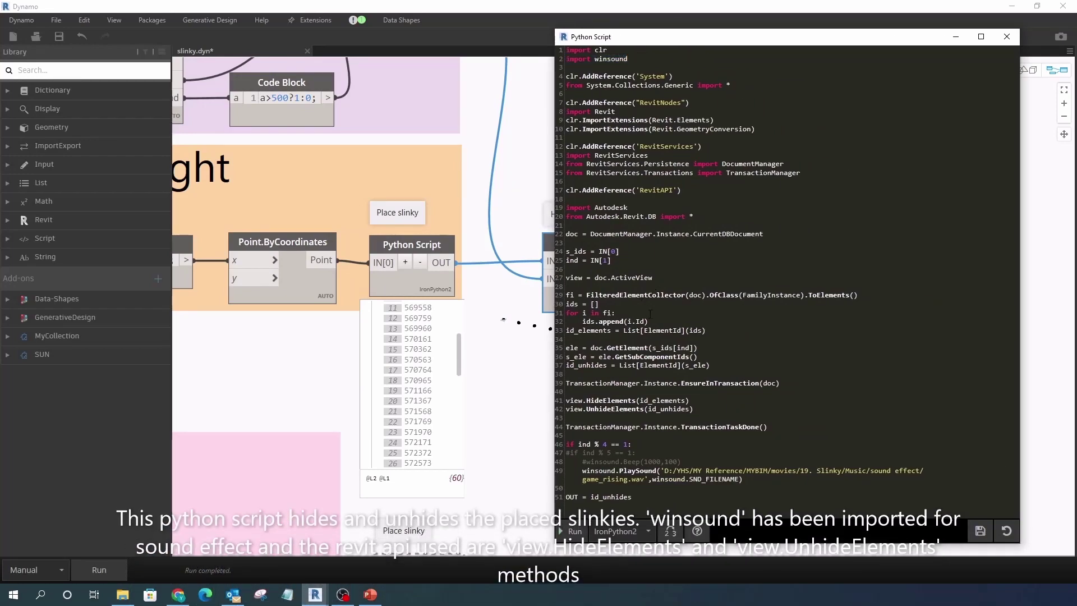
{"action": "left_click_drag", "start_coordinate": [698, 411], "coordinate": [578, 400]}
{"action": "left_click", "coordinate": [707, 400]}
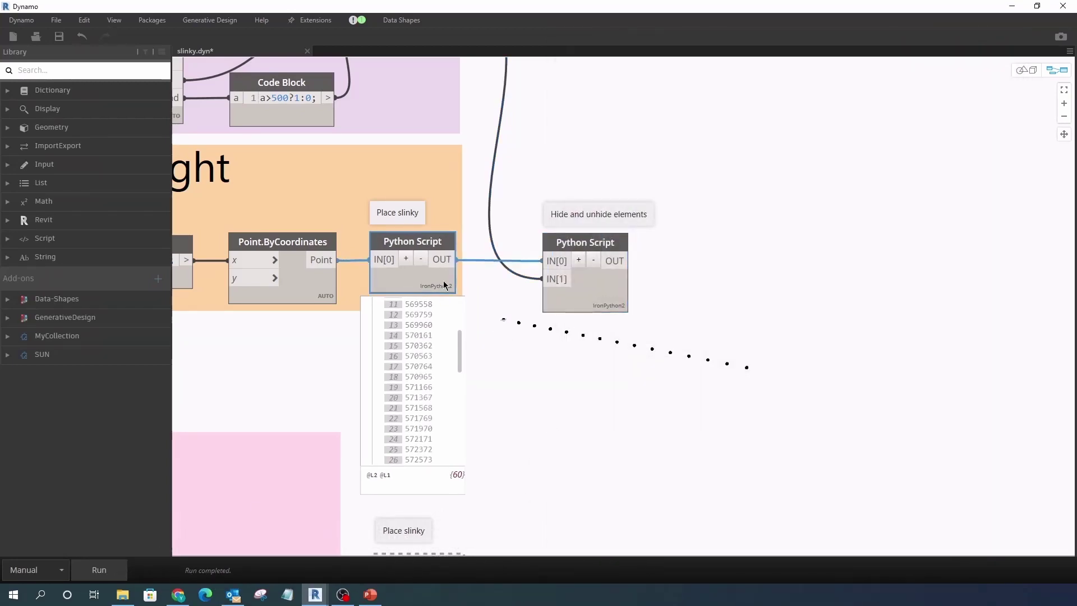
Step: Read the Place slinky script's NewFamilyInstance lines in an enlarged editor, then close it
{"action": "double_click", "coordinate": [436, 283]}
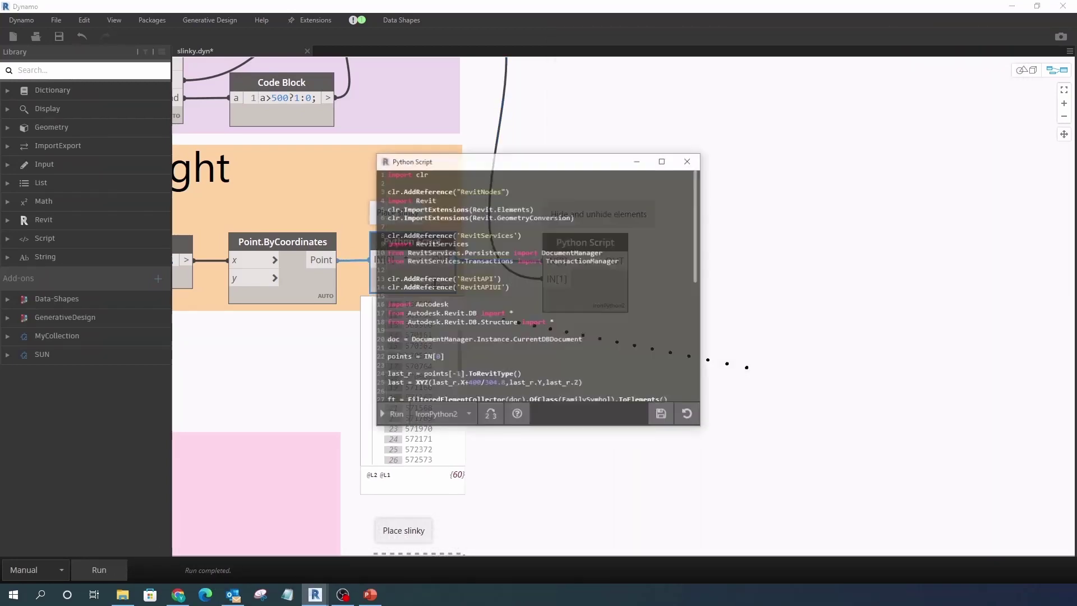
{"action": "left_click_drag", "start_coordinate": [561, 424], "coordinate": [561, 538]}
{"action": "left_click_drag", "start_coordinate": [609, 154], "coordinate": [593, 28]}
{"action": "left_click_drag", "start_coordinate": [702, 125], "coordinate": [887, 124]}
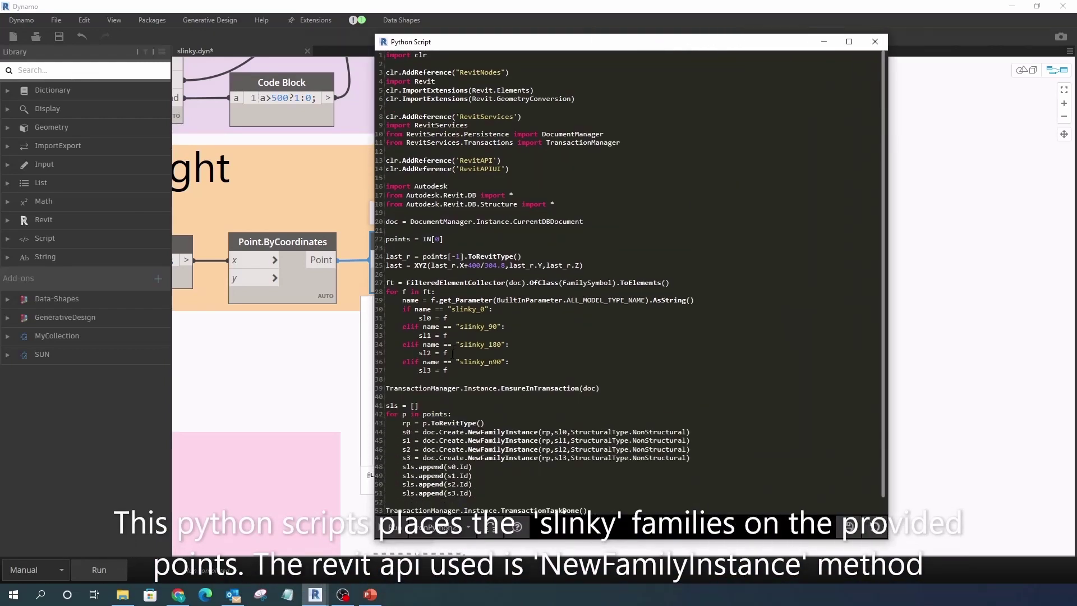
{"action": "scroll", "coordinate": [529, 318], "scroll_direction": "down", "scroll_amount": 1}
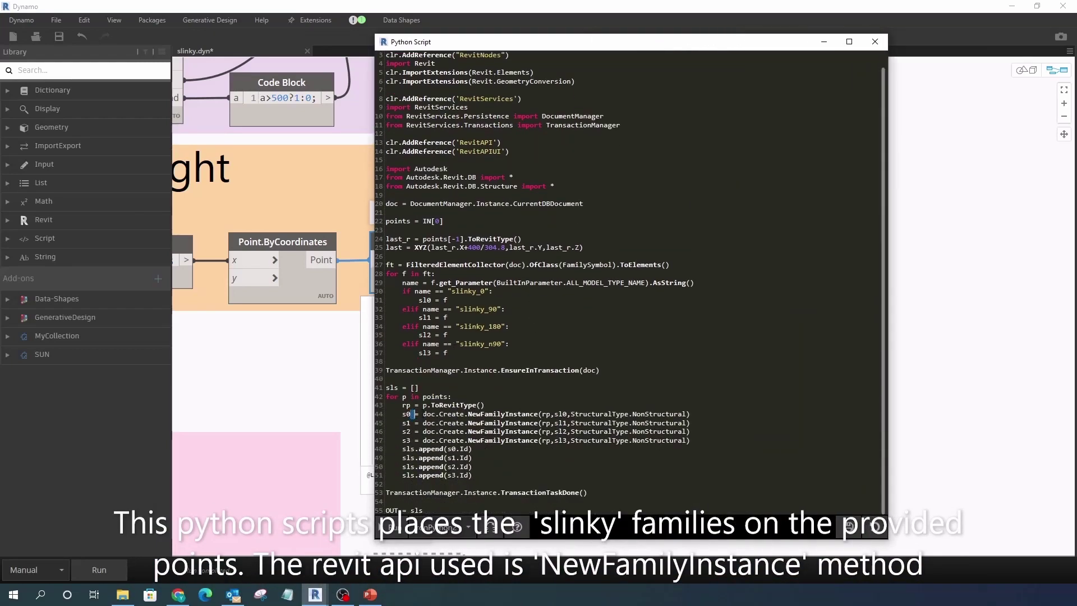
{"action": "left_click", "coordinate": [562, 474]}
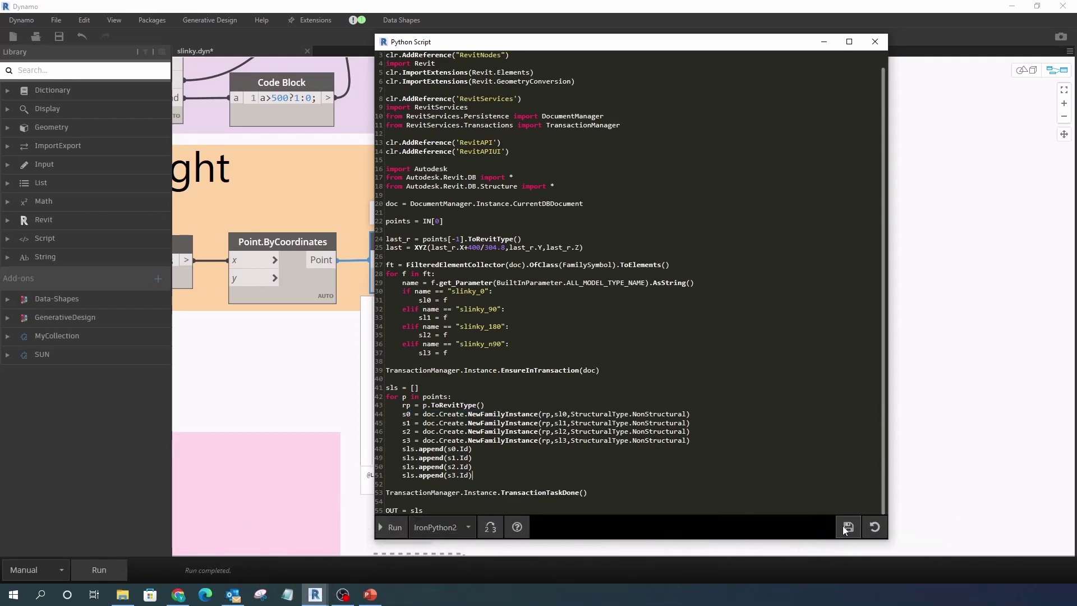
{"action": "left_click", "coordinate": [875, 44]}
Step: Freeze the Place slinky Python Script node, freezing the hide-and-unhide node too
{"action": "right_click", "coordinate": [407, 285]}
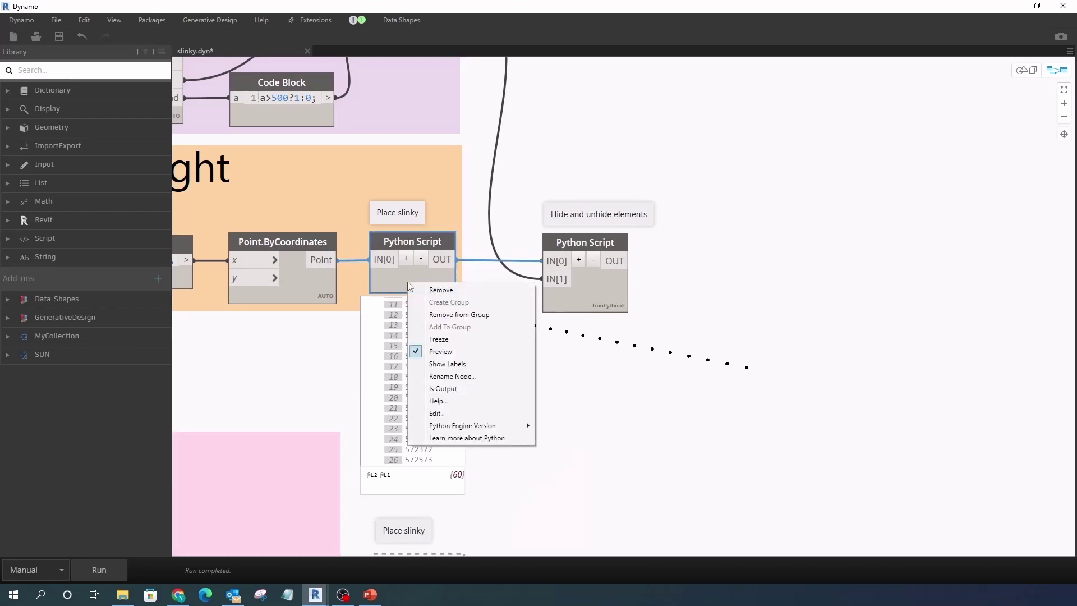
{"action": "left_click", "coordinate": [418, 342]}
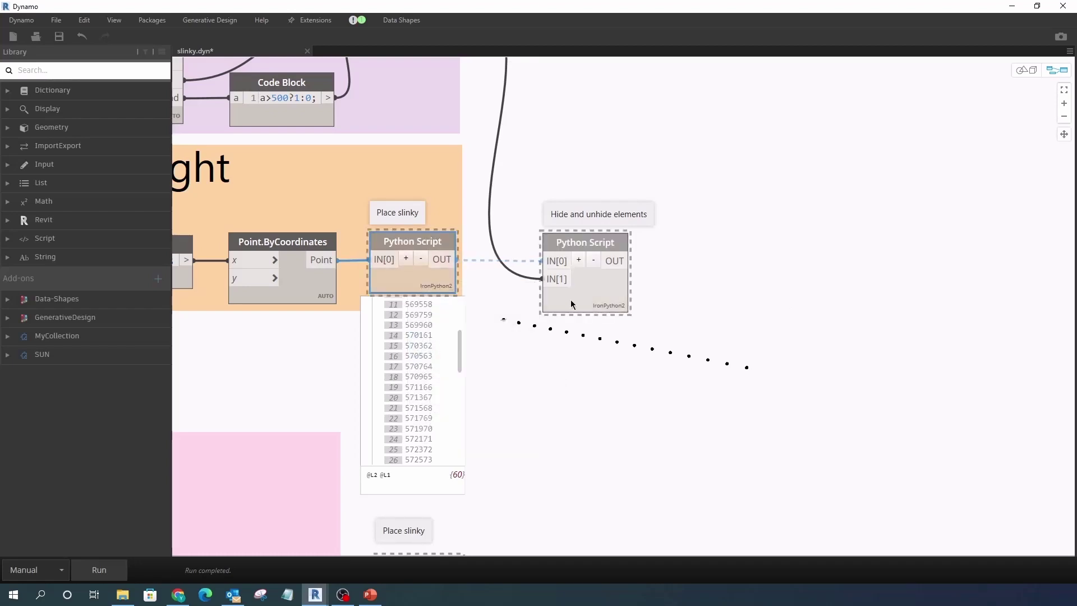
{"action": "scroll", "coordinate": [604, 320], "scroll_direction": "down", "scroll_amount": 2}
{"action": "scroll", "coordinate": [574, 424], "scroll_direction": "down", "scroll_amount": 2}
{"action": "scroll", "coordinate": [574, 424], "scroll_direction": "up", "scroll_amount": 2}
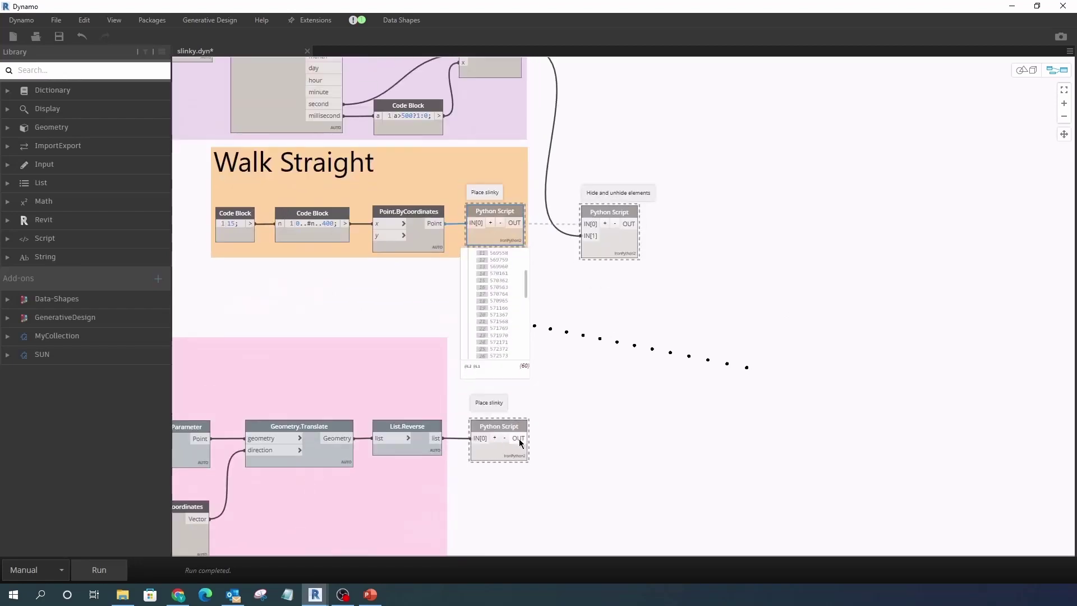
{"action": "scroll", "coordinate": [773, 338], "scroll_direction": "down", "scroll_amount": 3}
{"action": "scroll", "coordinate": [773, 339], "scroll_direction": "down", "scroll_amount": 2}
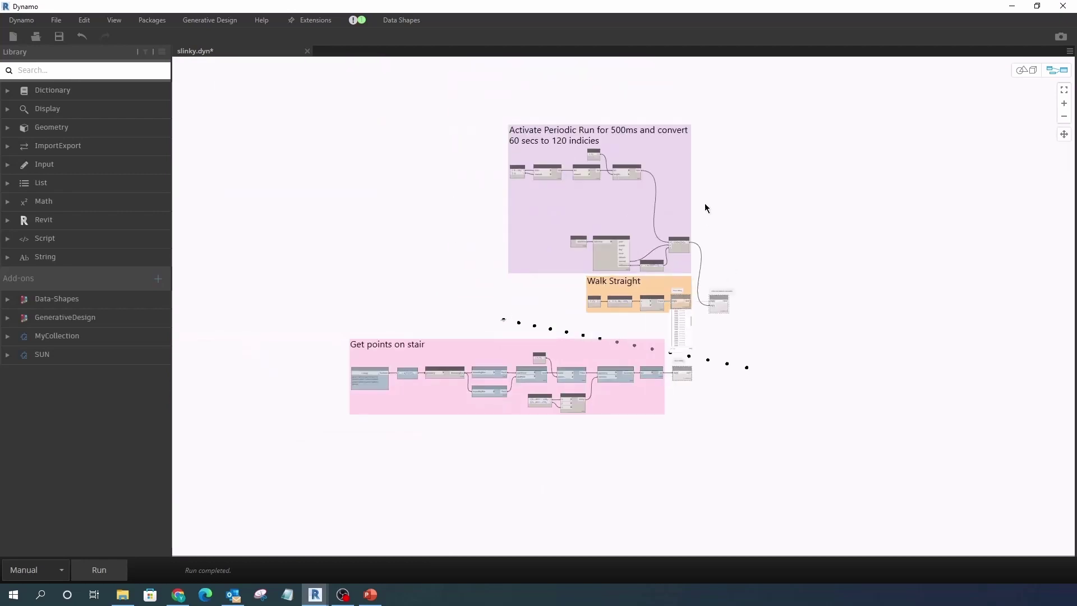
{"action": "scroll", "coordinate": [682, 135], "scroll_direction": "up", "scroll_amount": 4}
{"action": "scroll", "coordinate": [224, 261], "scroll_direction": "up", "scroll_amount": 1}
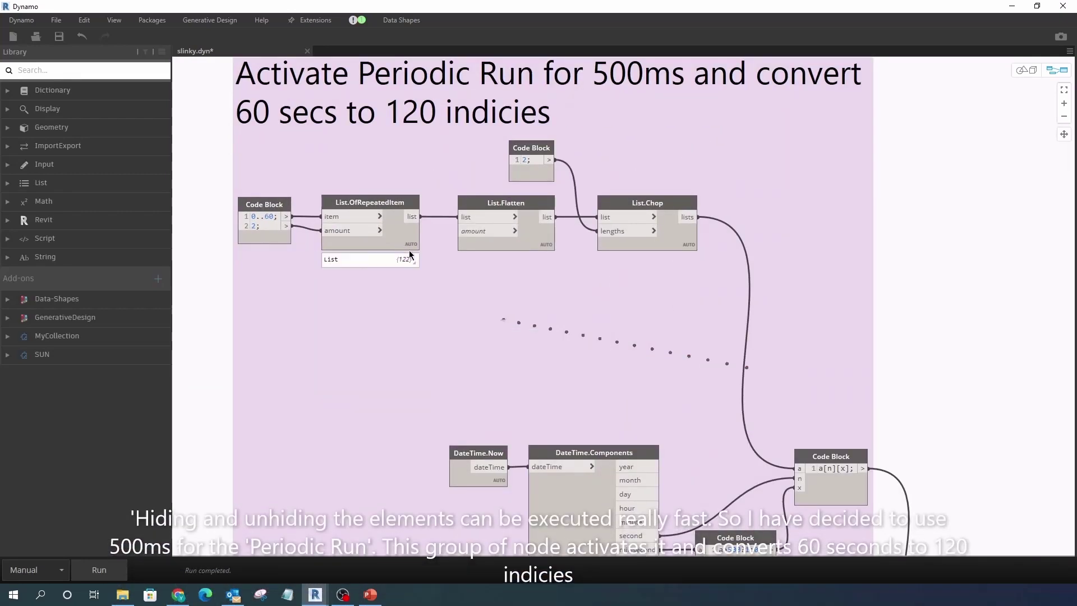
Step: Preview the List.OfRepeatedItem, List.Flatten and List.Chop outputs in the Activate Periodic Run group
{"action": "left_click", "coordinate": [392, 241]}
{"action": "left_click", "coordinate": [538, 243]}
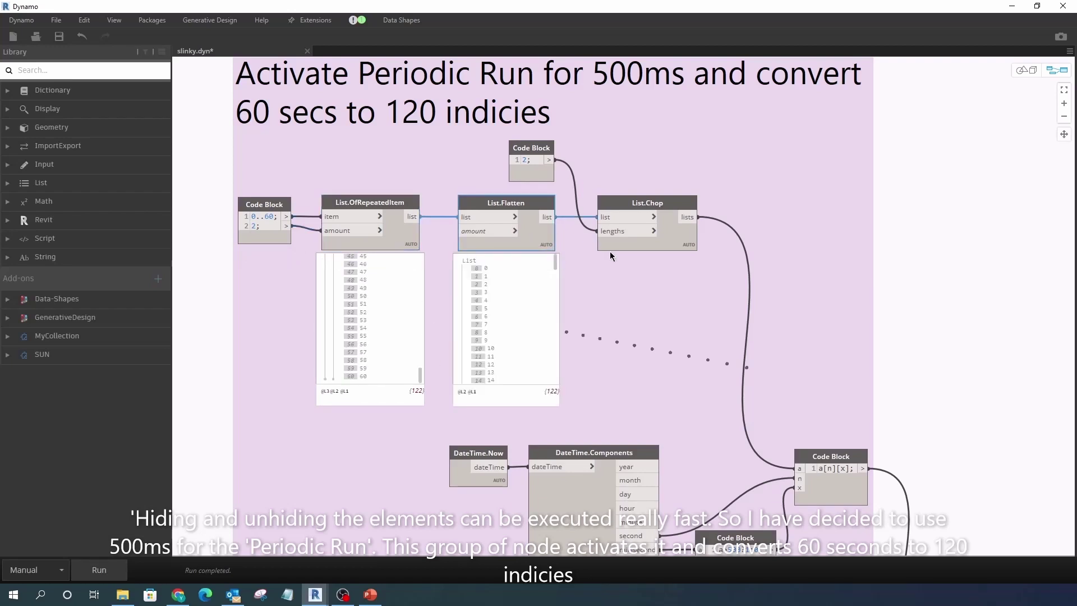
{"action": "left_click", "coordinate": [683, 246]}
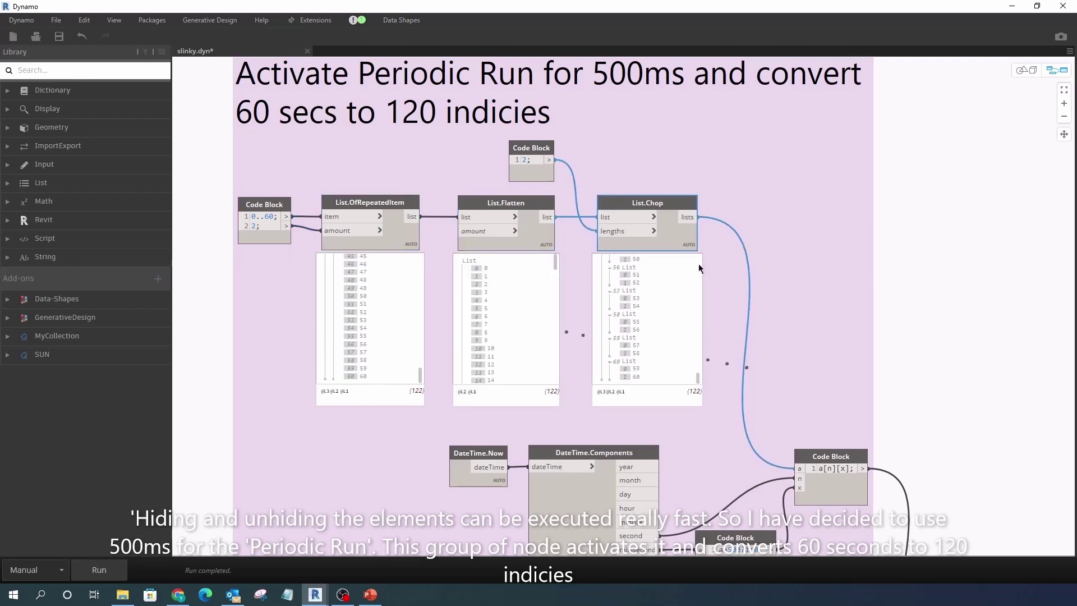
{"action": "left_click", "coordinate": [403, 247]}
{"action": "scroll", "coordinate": [376, 276], "scroll_direction": "down", "scroll_amount": 3}
{"action": "scroll", "coordinate": [567, 425], "scroll_direction": "up", "scroll_amount": 3}
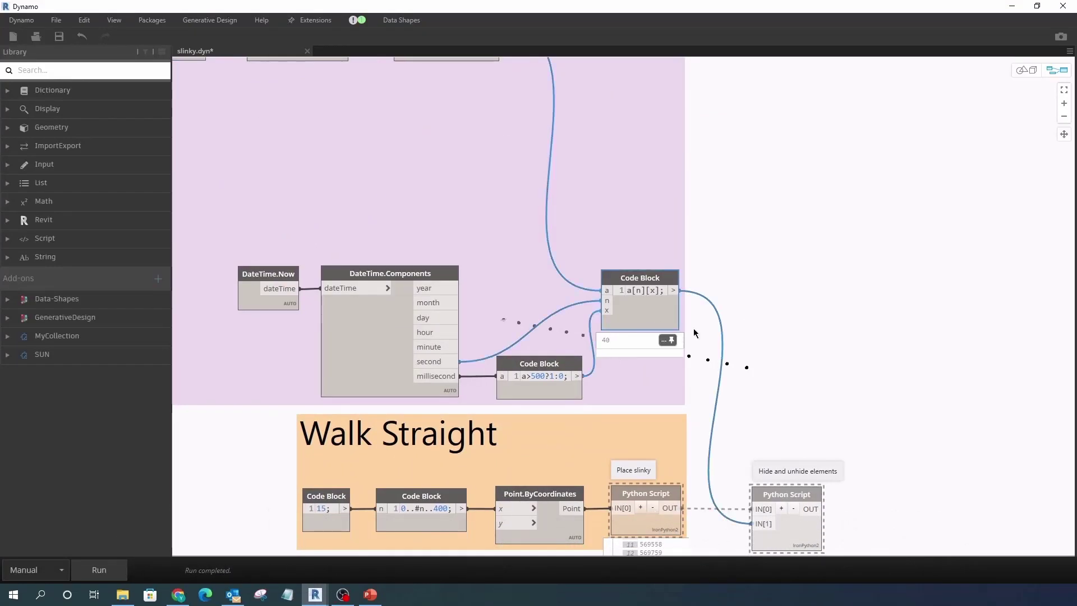
Step: Show the selected stair tread faces in the Dynamo background preview
{"action": "scroll", "coordinate": [757, 265], "scroll_direction": "down", "scroll_amount": 2}
{"action": "scroll", "coordinate": [752, 264], "scroll_direction": "down", "scroll_amount": 3}
{"action": "scroll", "coordinate": [500, 429], "scroll_direction": "up", "scroll_amount": 3}
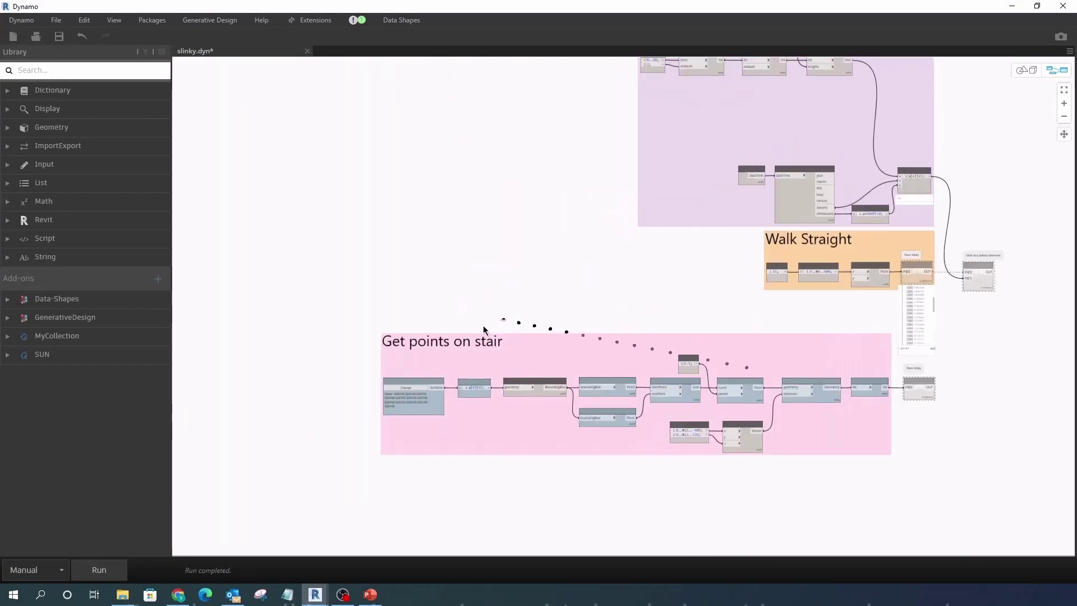
{"action": "scroll", "coordinate": [944, 298], "scroll_direction": "up", "scroll_amount": 3}
{"action": "scroll", "coordinate": [944, 286], "scroll_direction": "up", "scroll_amount": 1}
{"action": "right_click", "coordinate": [947, 262]}
{"action": "left_click", "coordinate": [645, 292]}
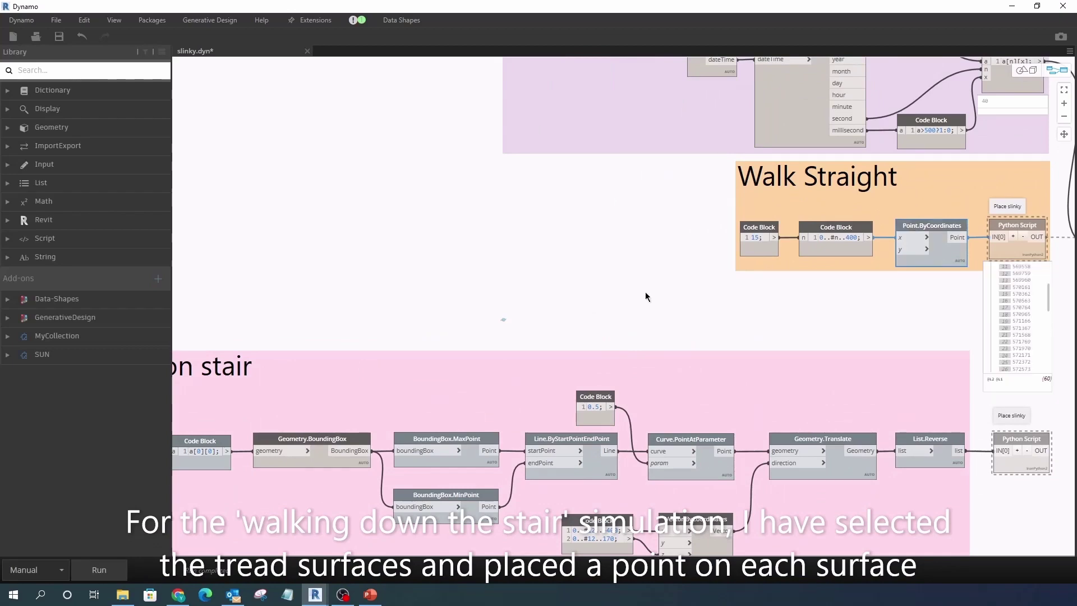
{"action": "scroll", "coordinate": [645, 292], "scroll_direction": "down", "scroll_amount": 3}
{"action": "scroll", "coordinate": [322, 406], "scroll_direction": "up", "scroll_amount": 3}
{"action": "right_click", "coordinate": [347, 380]}
{"action": "left_click", "coordinate": [378, 447]}
{"action": "mouse_move", "coordinate": [311, 454]}
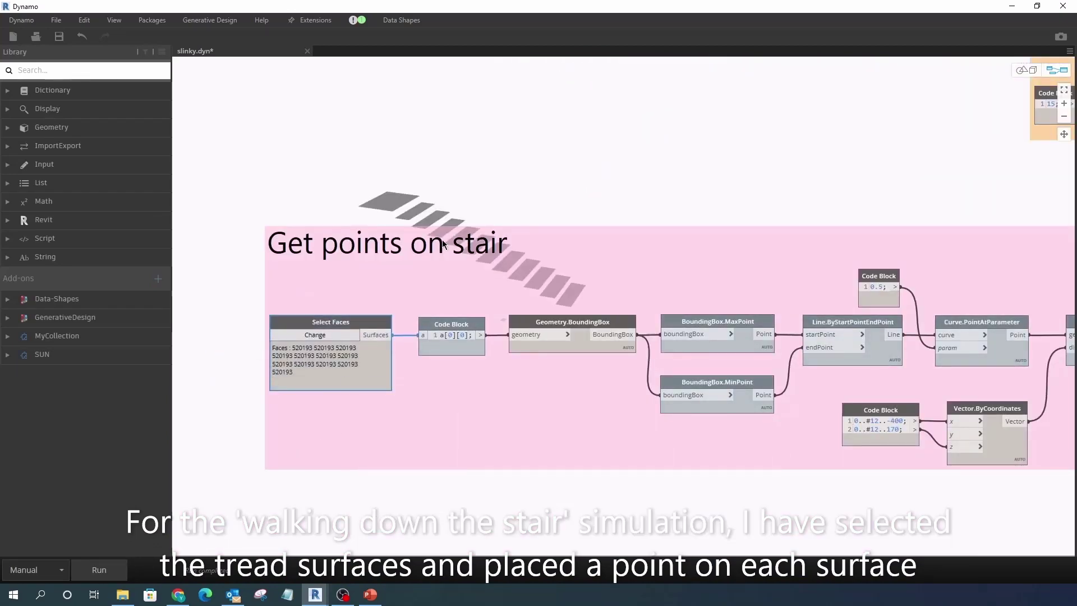
Step: Preview the BoundingBox max and min points on the stair treads
{"action": "scroll", "coordinate": [493, 364], "scroll_direction": "up", "scroll_amount": 1}
{"action": "scroll", "coordinate": [491, 408], "scroll_direction": "down", "scroll_amount": 2}
{"action": "scroll", "coordinate": [493, 423], "scroll_direction": "up", "scroll_amount": 1}
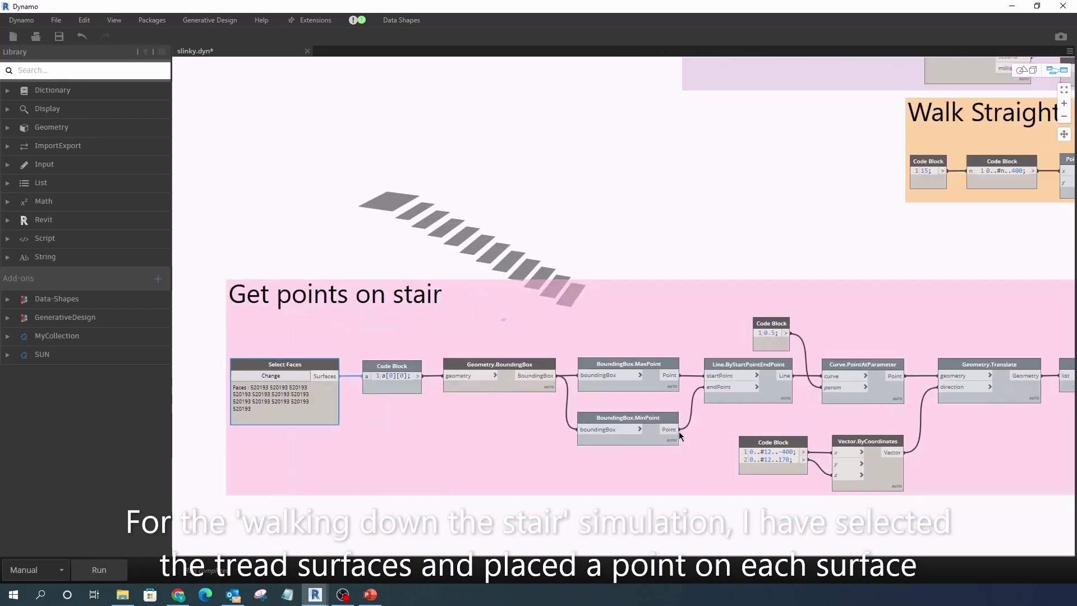
{"action": "right_click", "coordinate": [650, 383]}
{"action": "left_click", "coordinate": [677, 464]}
{"action": "right_click", "coordinate": [653, 439]}
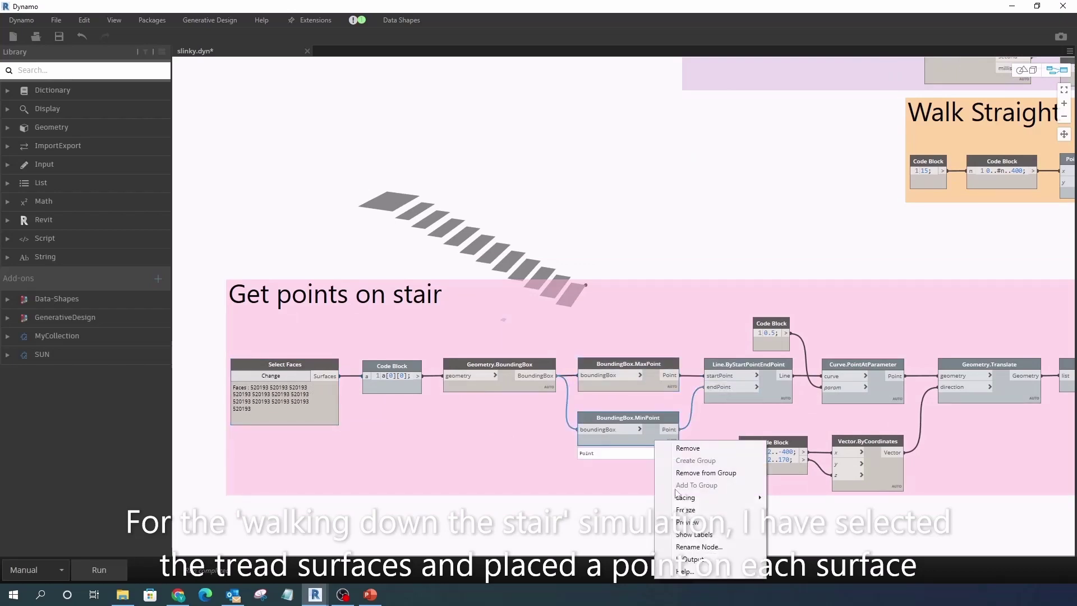
{"action": "left_click", "coordinate": [682, 521]}
{"action": "right_click", "coordinate": [648, 440]}
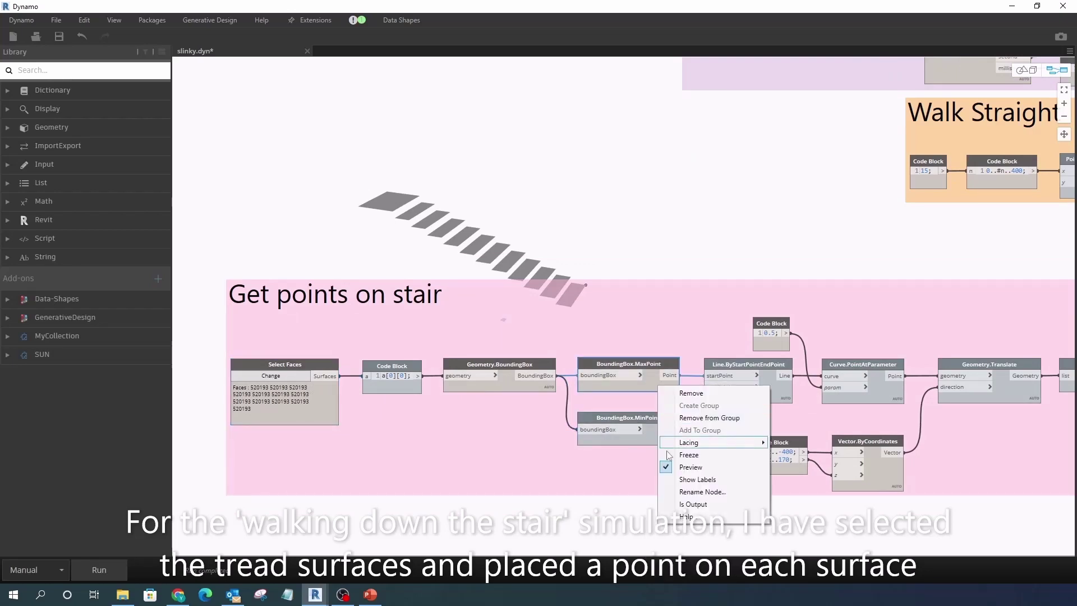
Step: Turn on the Curve.PointAtParameter preview to show a point on each tread
{"action": "right_click", "coordinate": [772, 400]}
{"action": "left_click", "coordinate": [803, 478]}
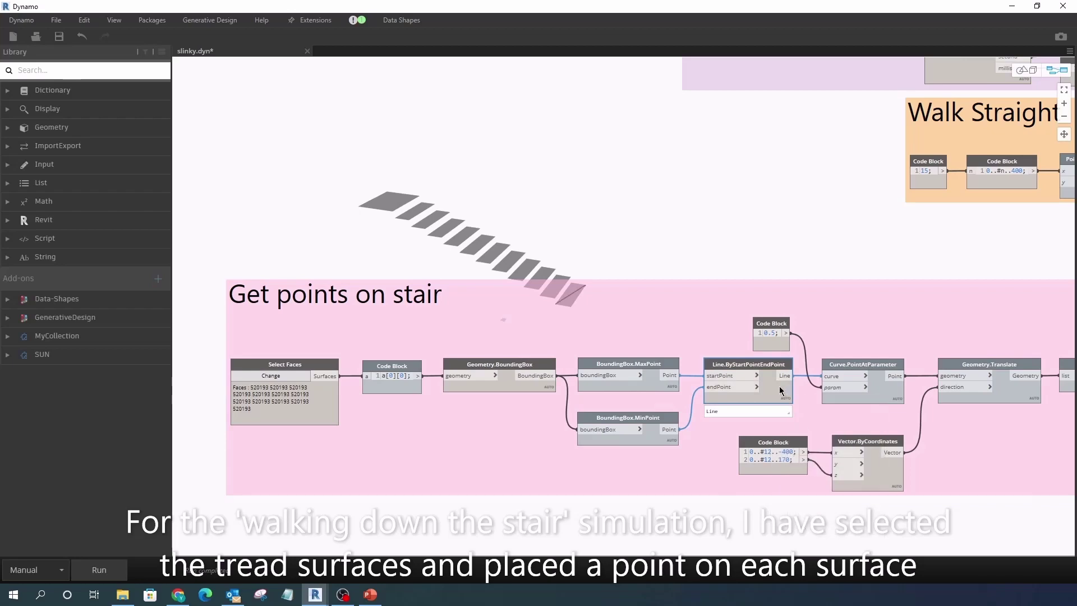
{"action": "right_click", "coordinate": [779, 386]}
{"action": "right_click", "coordinate": [882, 394]}
{"action": "left_click", "coordinate": [913, 472]}
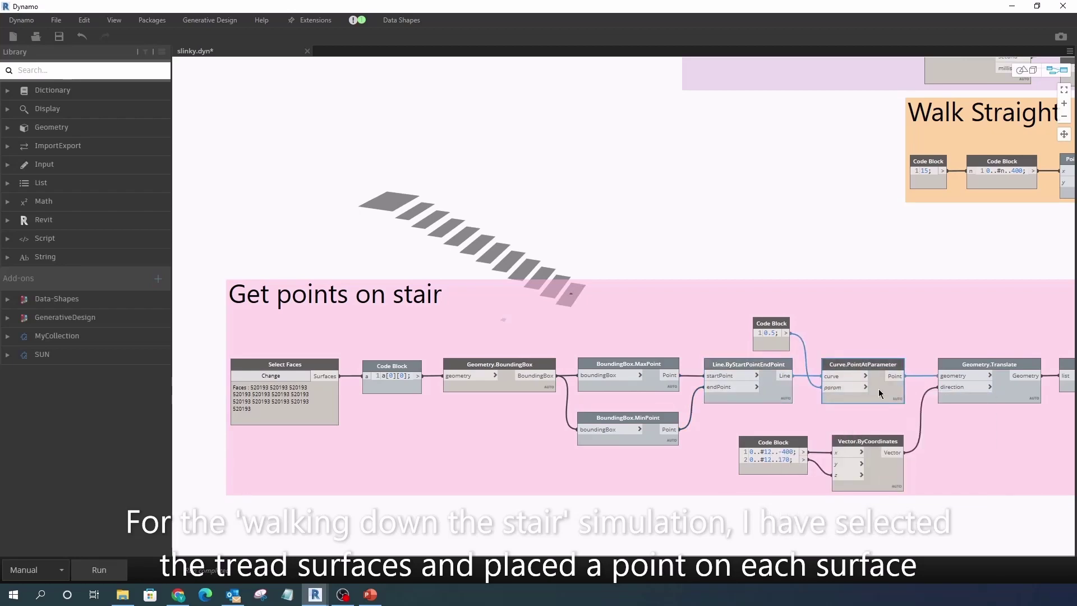
{"action": "middle_click_drag", "start_coordinate": [878, 389], "coordinate": [768, 325]}
{"action": "scroll", "coordinate": [729, 381], "scroll_direction": "down", "scroll_amount": 1}
{"action": "scroll", "coordinate": [704, 423], "scroll_direction": "up", "scroll_amount": 2}
Step: Preview the translated points and expand the Geometry.Translate point list
{"action": "right_click", "coordinate": [638, 400]}
{"action": "left_click", "coordinate": [673, 484]}
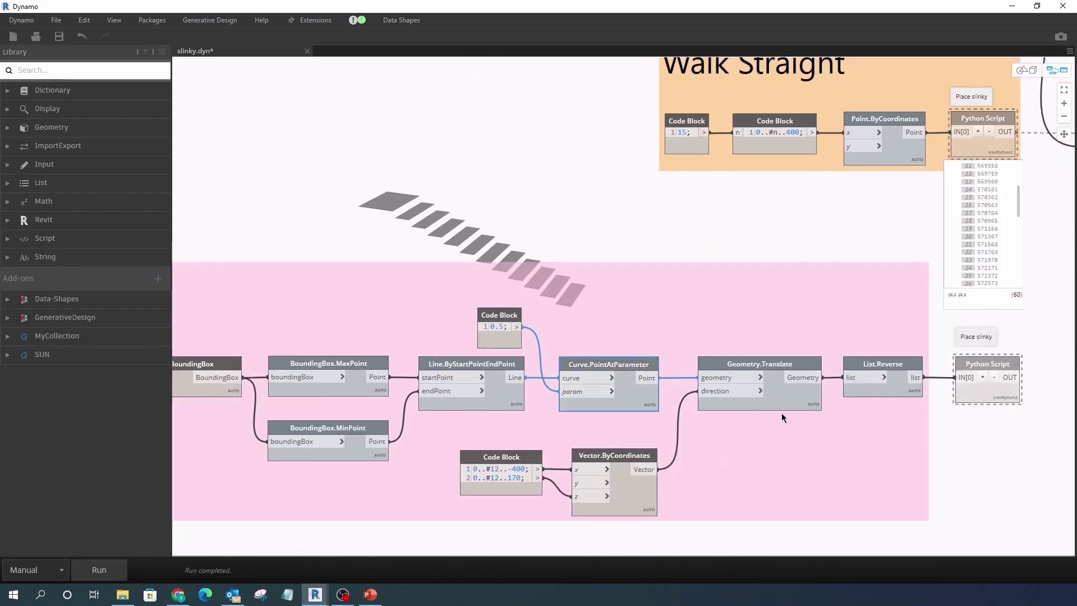
{"action": "right_click", "coordinate": [782, 400]}
{"action": "left_click", "coordinate": [813, 484]}
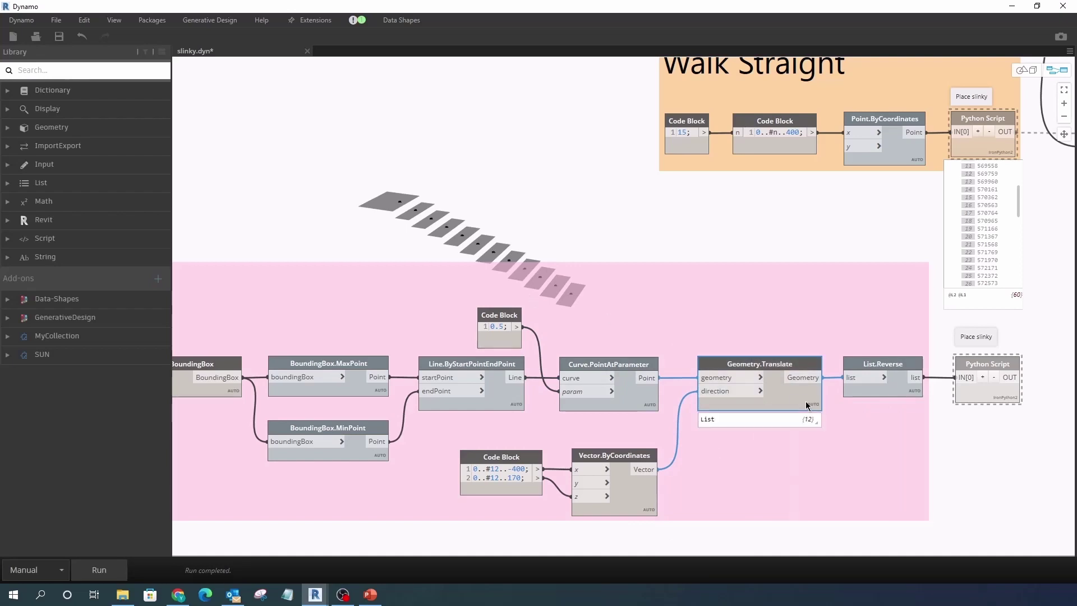
{"action": "left_click", "coordinate": [725, 436]}
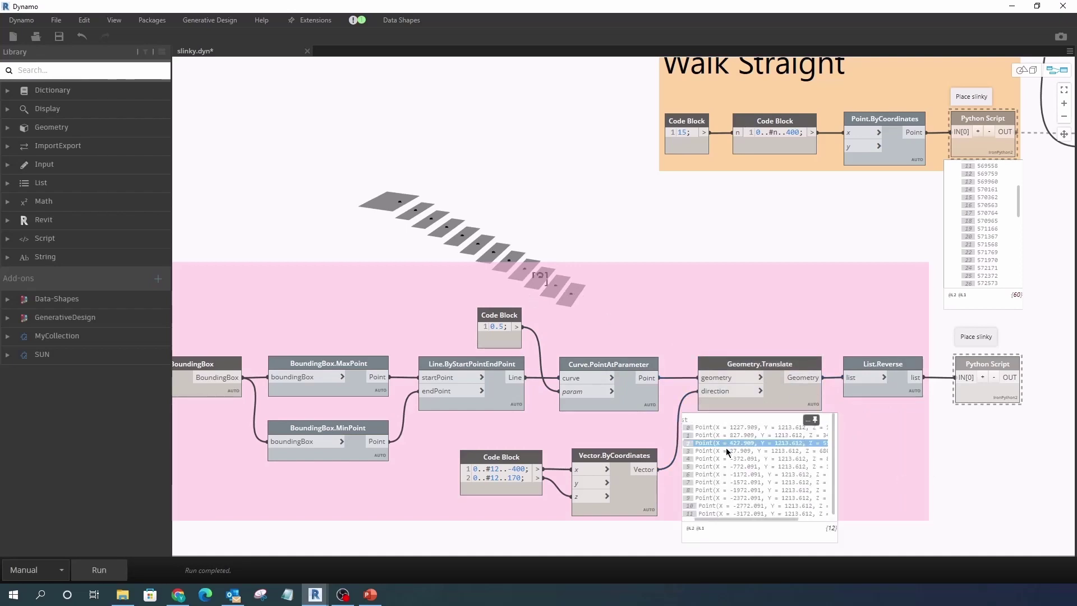
Step: Move the preview from Geometry.Translate to List.Reverse and check the 12 reversed points
{"action": "right_click", "coordinate": [803, 402]}
{"action": "left_click", "coordinate": [813, 478]}
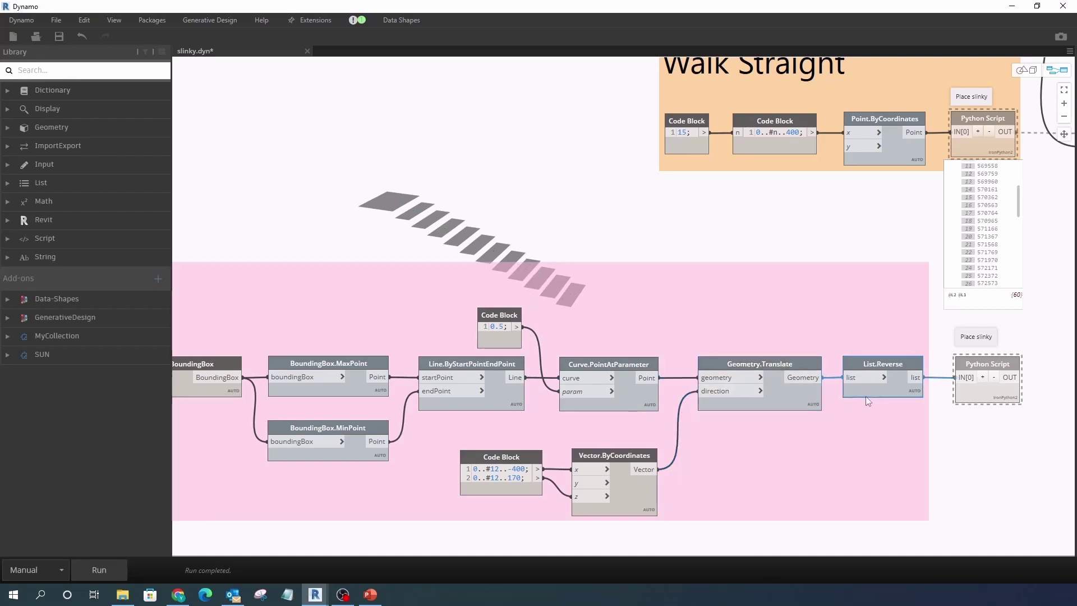
{"action": "right_click", "coordinate": [866, 392]}
{"action": "left_click", "coordinate": [881, 475]}
{"action": "left_click", "coordinate": [896, 414]}
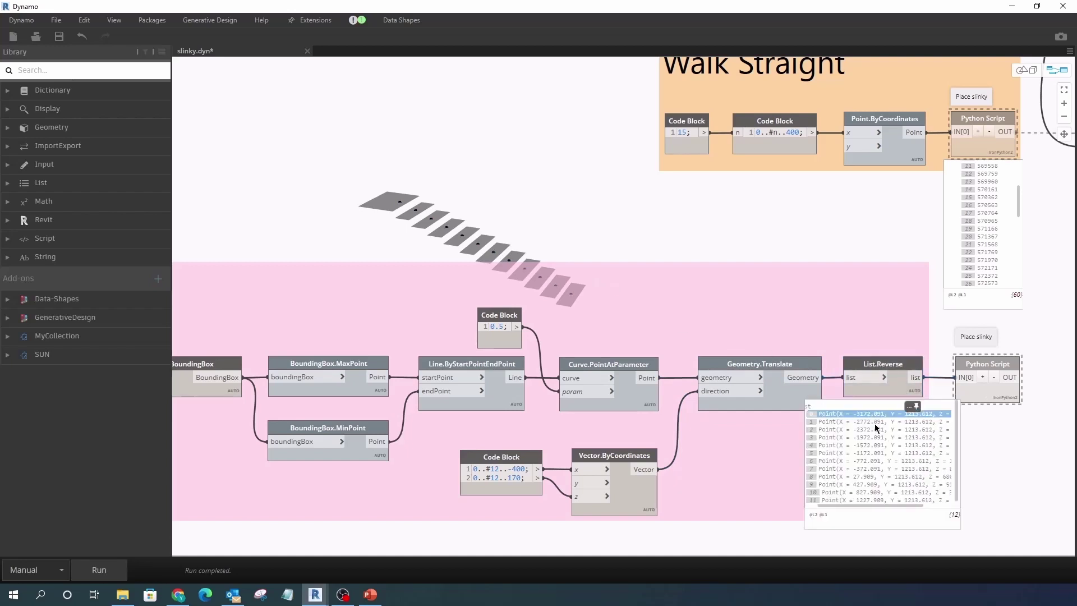
{"action": "left_click", "coordinate": [905, 441]}
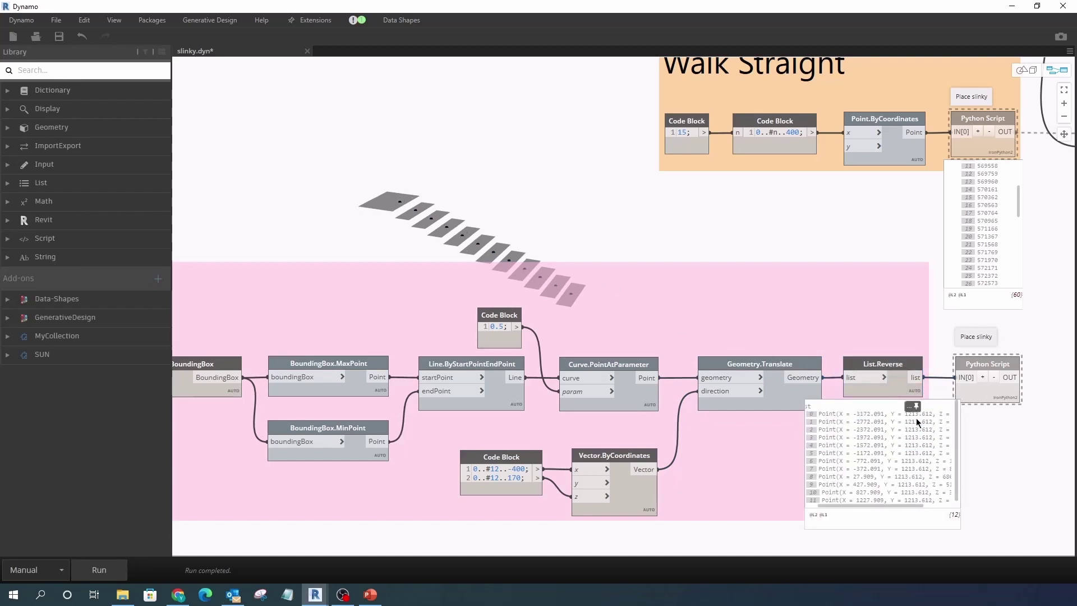
{"action": "scroll", "coordinate": [475, 247], "scroll_direction": "down", "scroll_amount": 5}
{"action": "scroll", "coordinate": [744, 251], "scroll_direction": "up", "scroll_amount": 4}
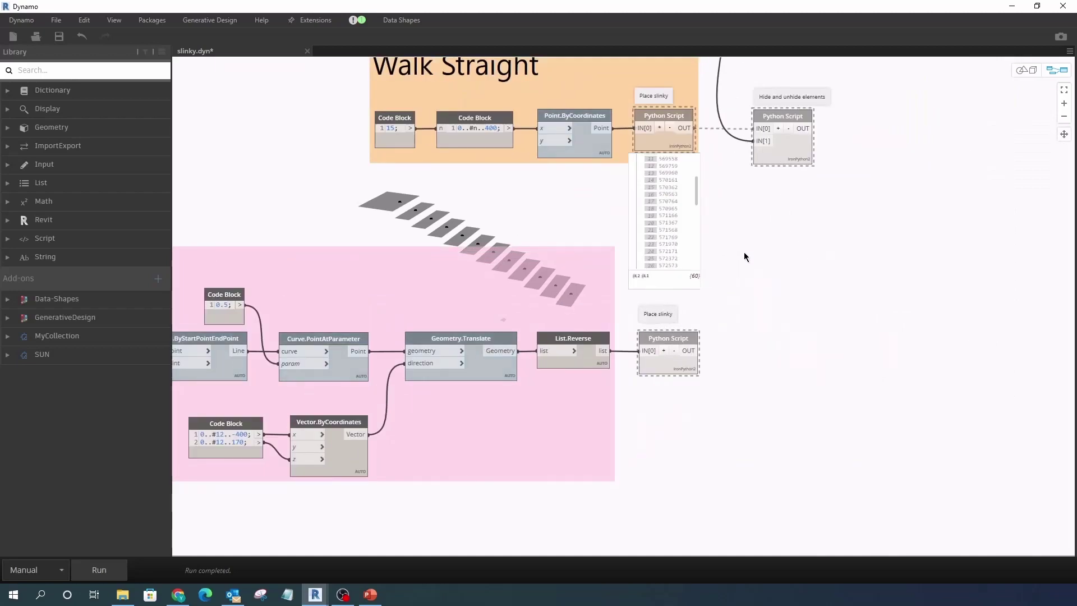
{"action": "scroll", "coordinate": [673, 368], "scroll_direction": "up", "scroll_amount": 2}
{"action": "double_click", "coordinate": [659, 381]}
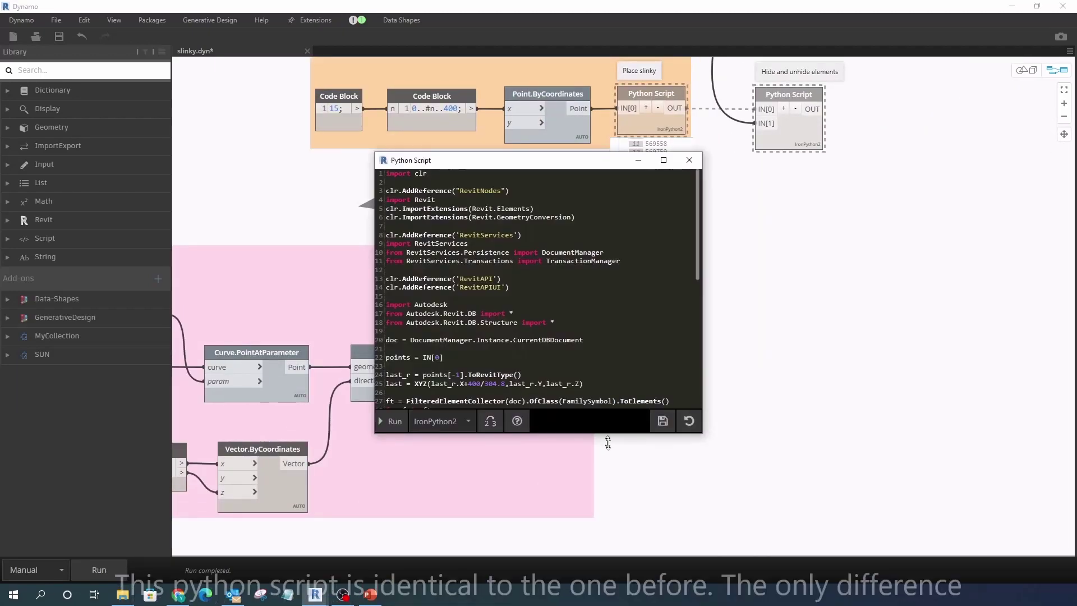
{"action": "left_click_drag", "start_coordinate": [703, 457], "coordinate": [845, 457]}
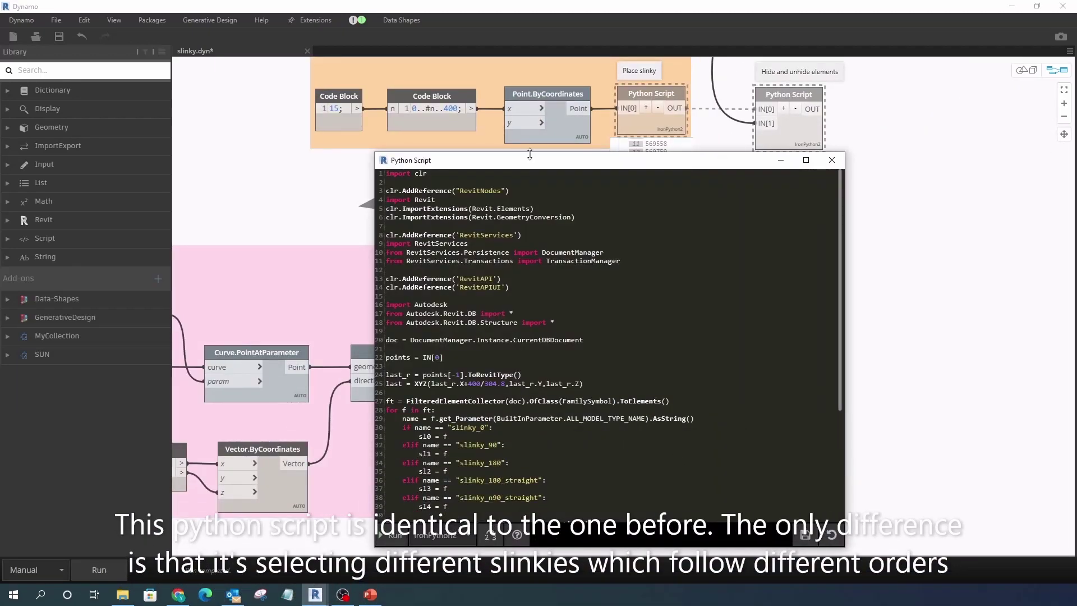
{"action": "left_click_drag", "start_coordinate": [526, 152], "coordinate": [527, 51]}
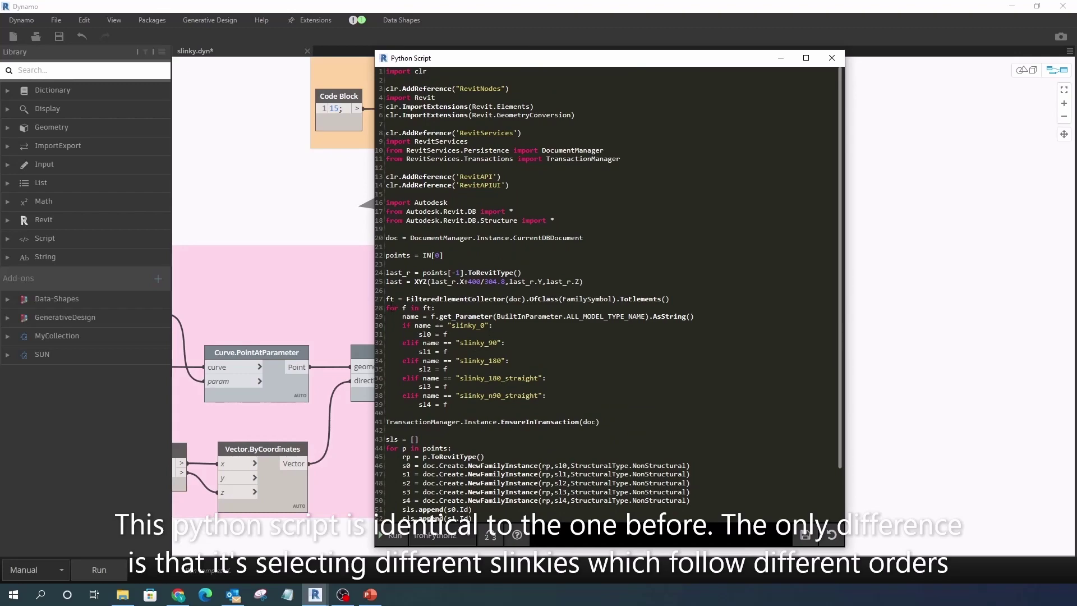
{"action": "left_click_drag", "start_coordinate": [448, 404], "coordinate": [388, 326]}
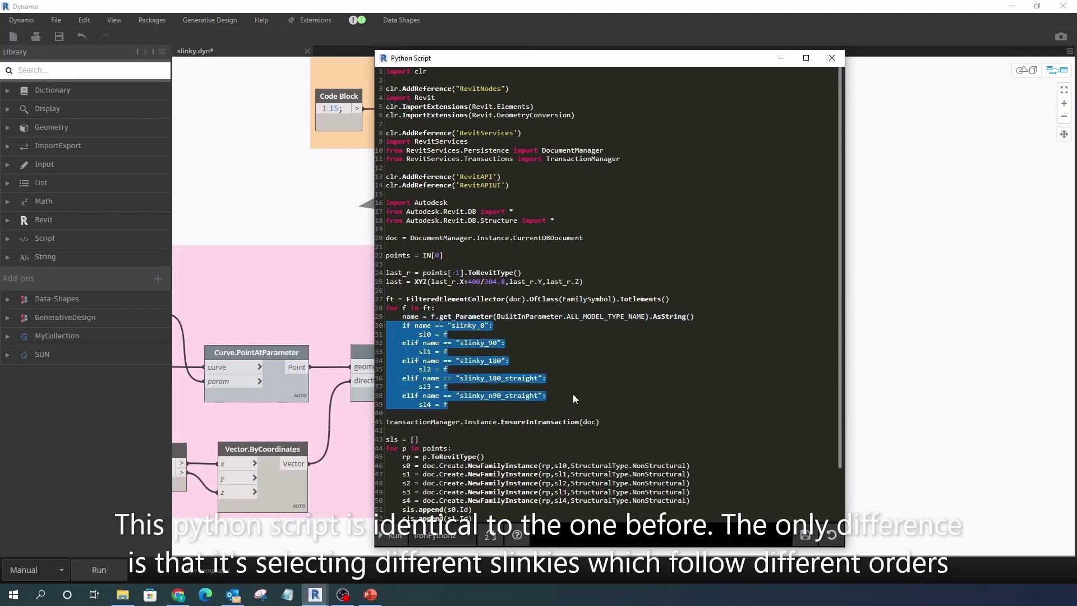
{"action": "scroll", "coordinate": [570, 391], "scroll_direction": "down", "scroll_amount": 2}
{"action": "left_click", "coordinate": [527, 471]}
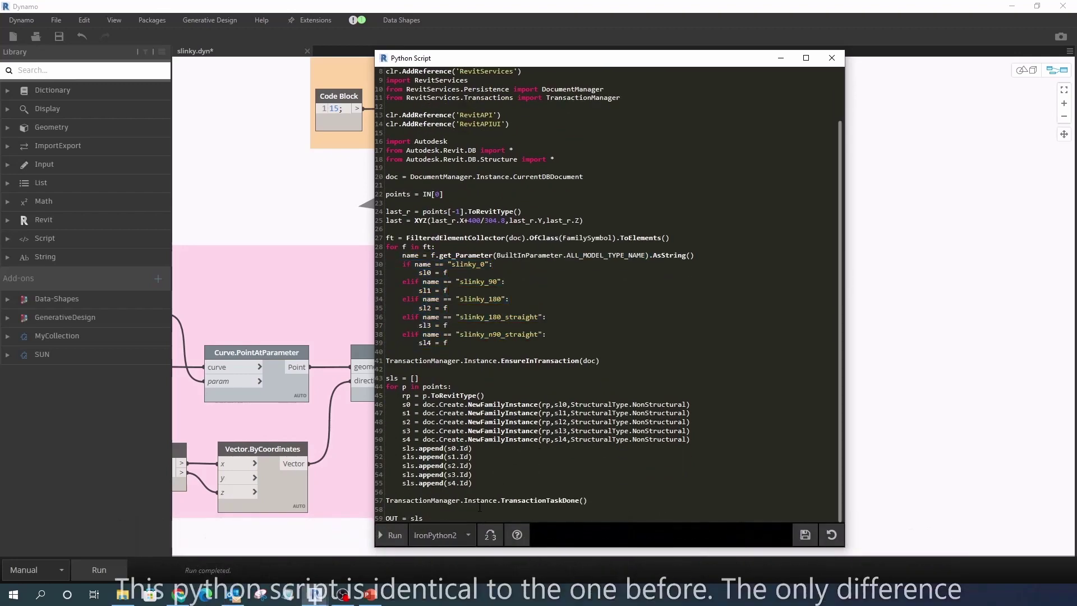
{"action": "left_click", "coordinate": [832, 57]}
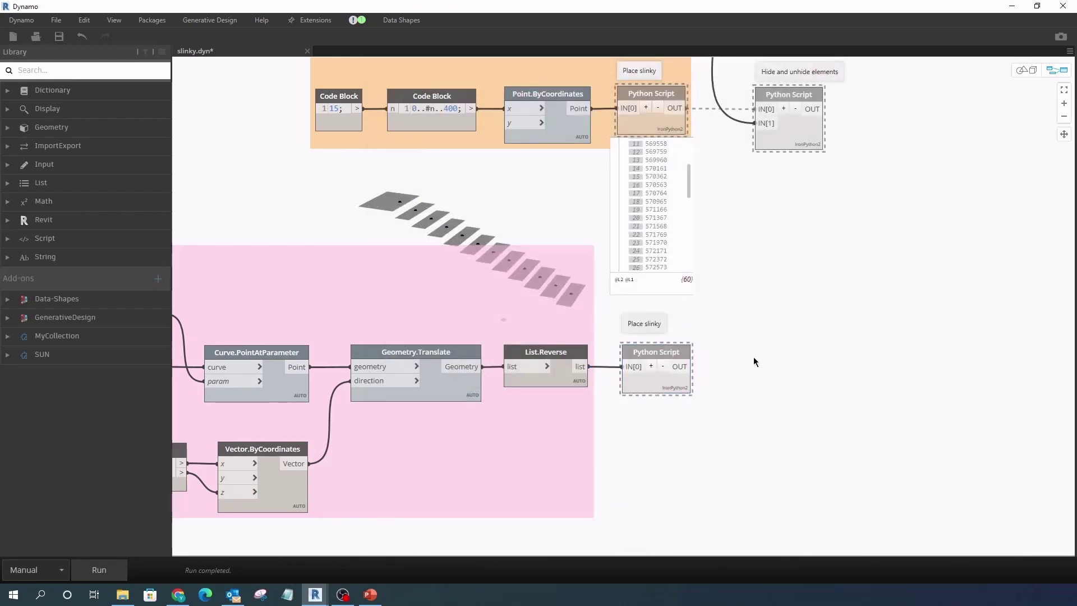
Step: Unfreeze the lower Place slinky script and run the graph to put blue slinky coils on the treads
{"action": "right_click", "coordinate": [679, 387]}
{"action": "left_click", "coordinate": [748, 420]}
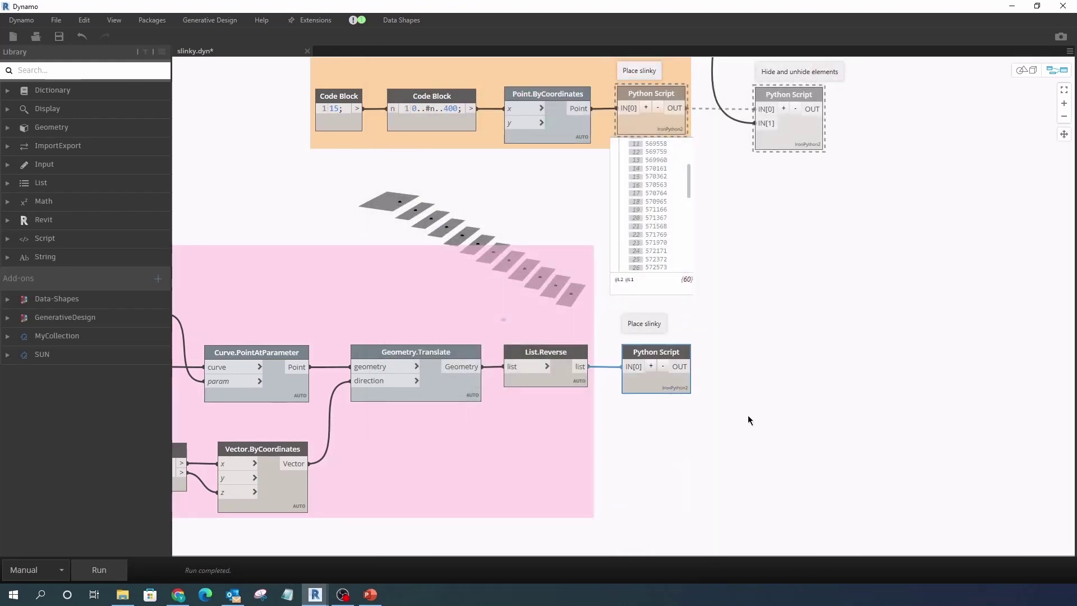
{"action": "left_click", "coordinate": [1037, 10]}
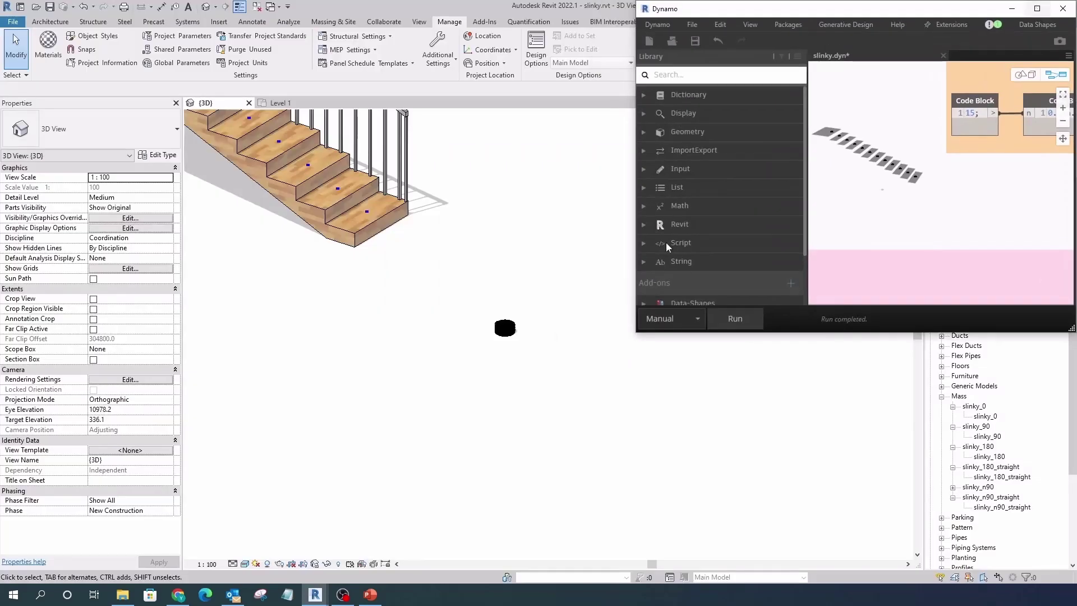
{"action": "left_click", "coordinate": [722, 328]}
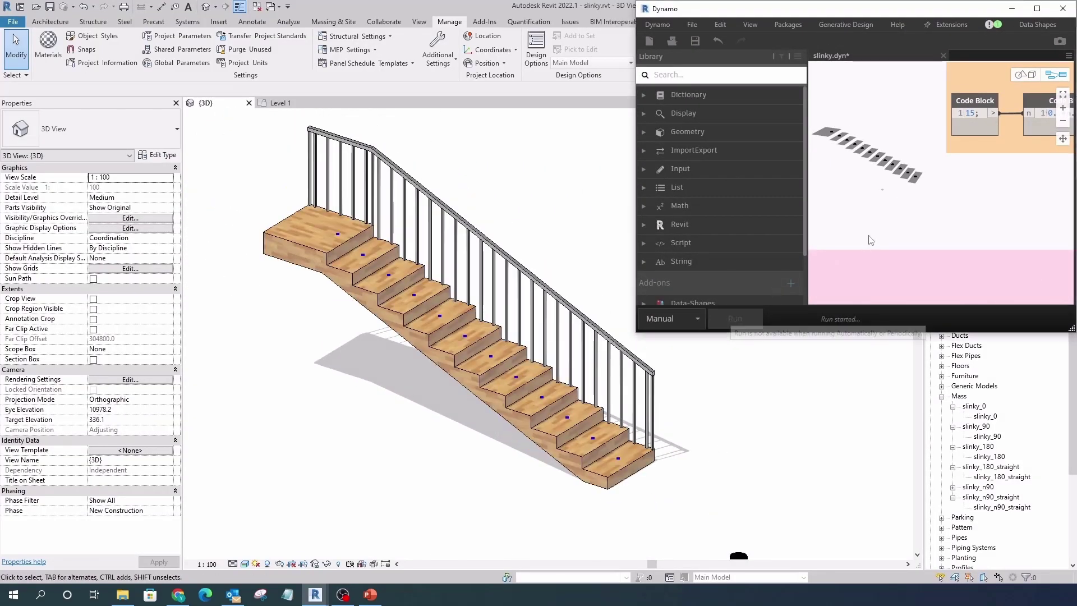
{"action": "scroll", "coordinate": [351, 227], "scroll_direction": "up", "scroll_amount": 2}
{"action": "scroll", "coordinate": [351, 226], "scroll_direction": "up", "scroll_amount": 3}
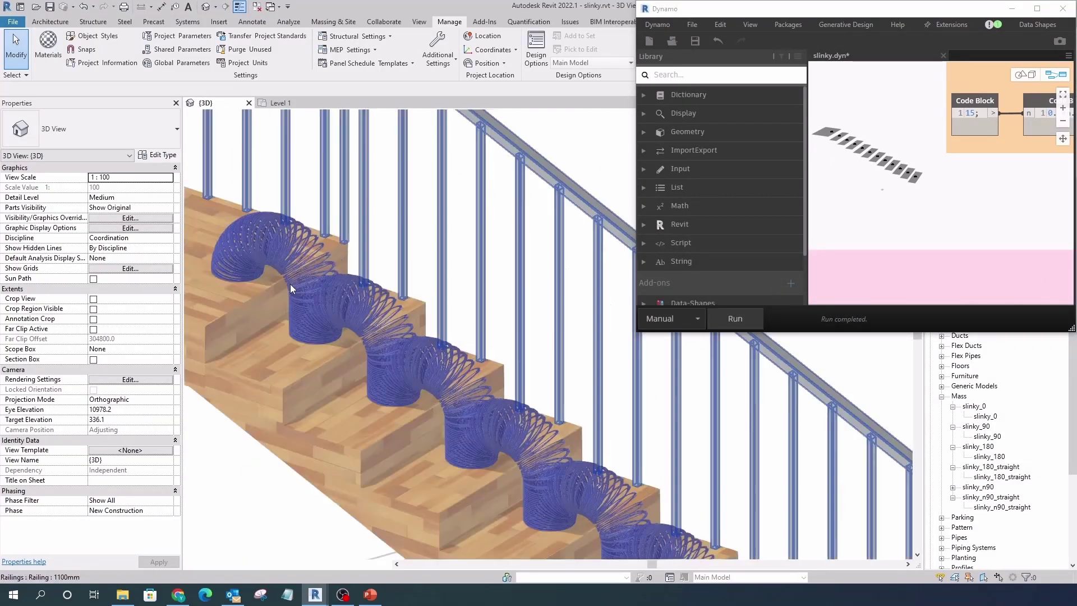
{"action": "scroll", "coordinate": [859, 209], "scroll_direction": "down", "scroll_amount": 1}
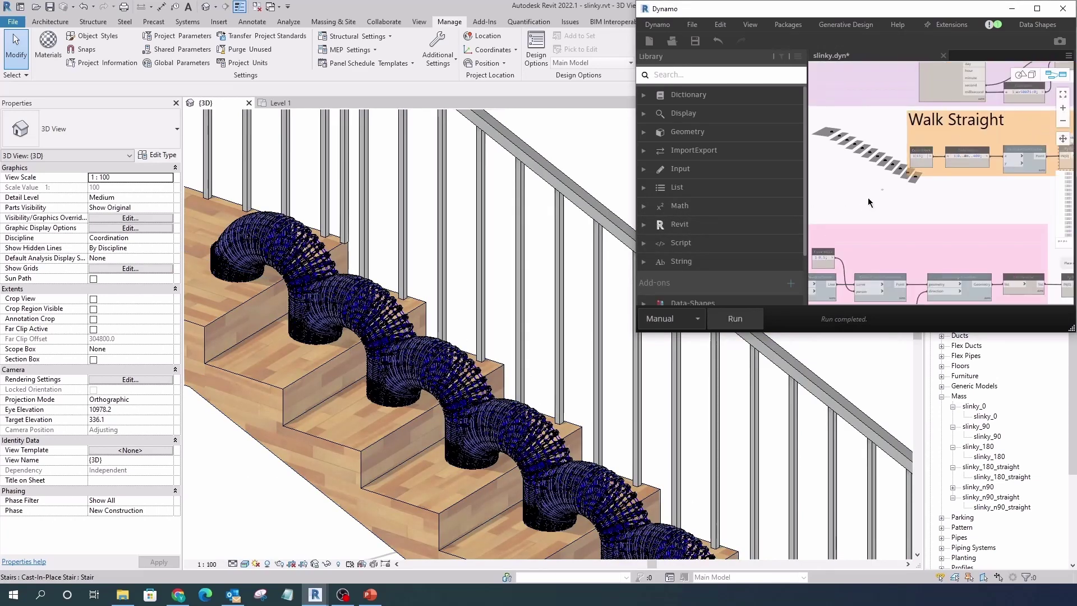
{"action": "scroll", "coordinate": [874, 225], "scroll_direction": "down", "scroll_amount": 3}
{"action": "scroll", "coordinate": [898, 252], "scroll_direction": "up", "scroll_amount": 3}
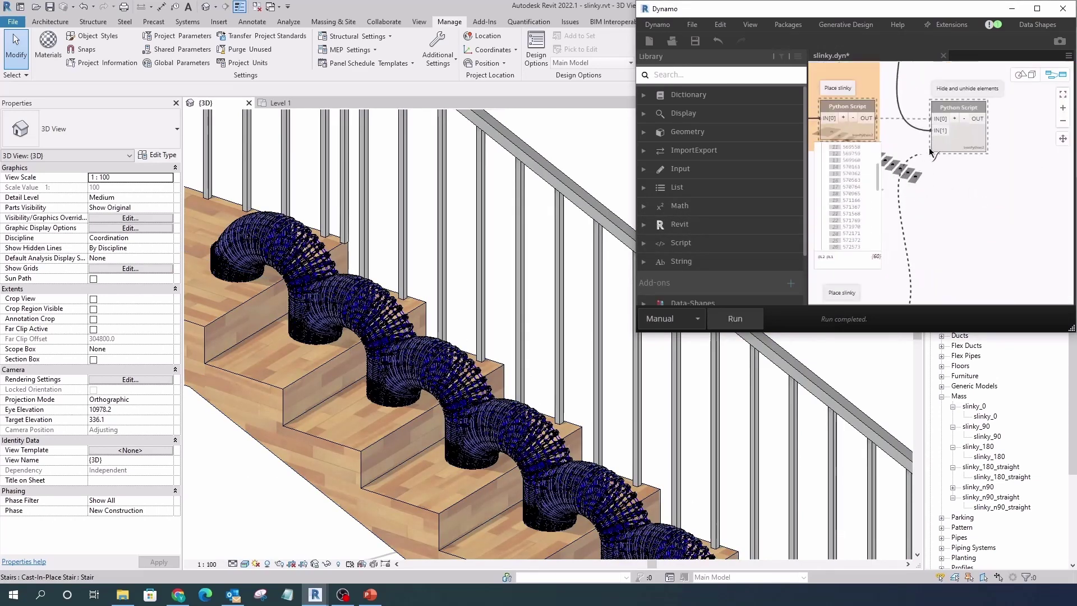
Step: Review the Hide and unhide elements script (ind % 5 == 1), rerun manually and orbit the stair
{"action": "double_click", "coordinate": [960, 135]}
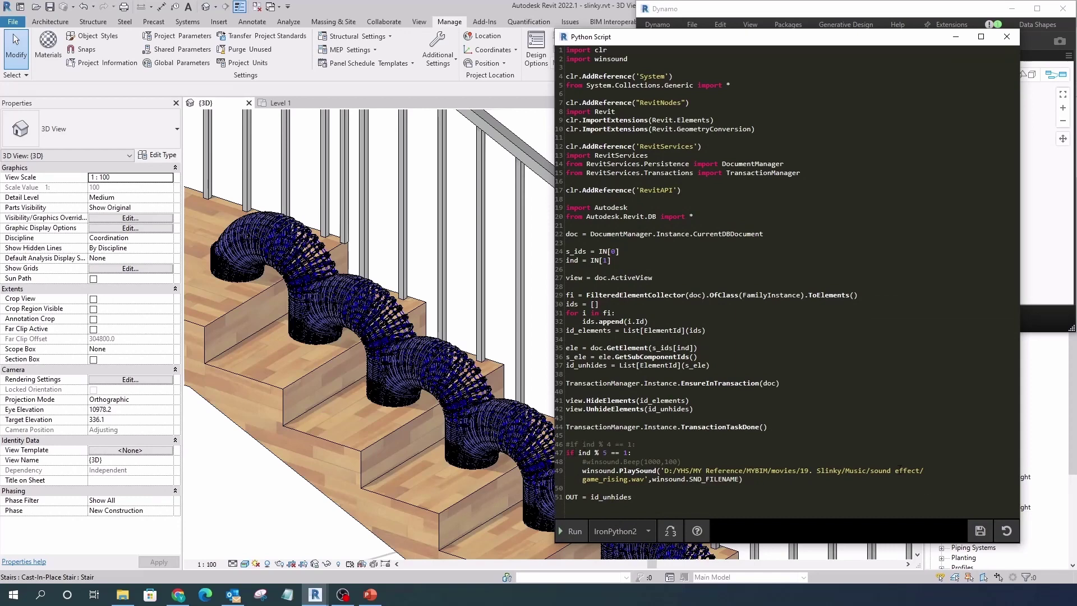
{"action": "left_click", "coordinate": [1006, 39]}
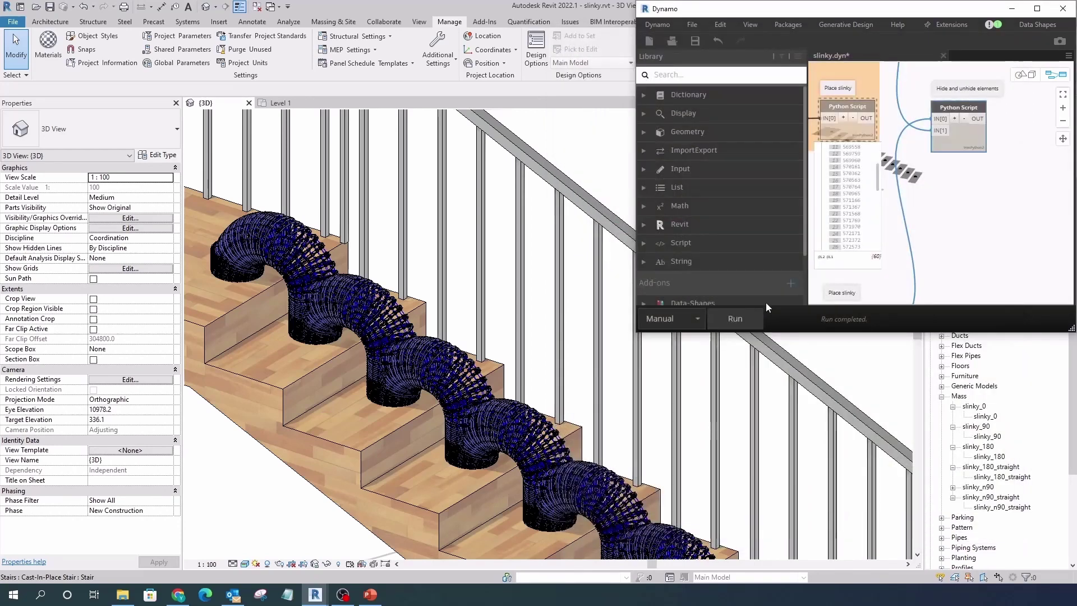
{"action": "left_click", "coordinate": [697, 318]}
{"action": "left_click", "coordinate": [697, 318]}
{"action": "left_click", "coordinate": [738, 318]}
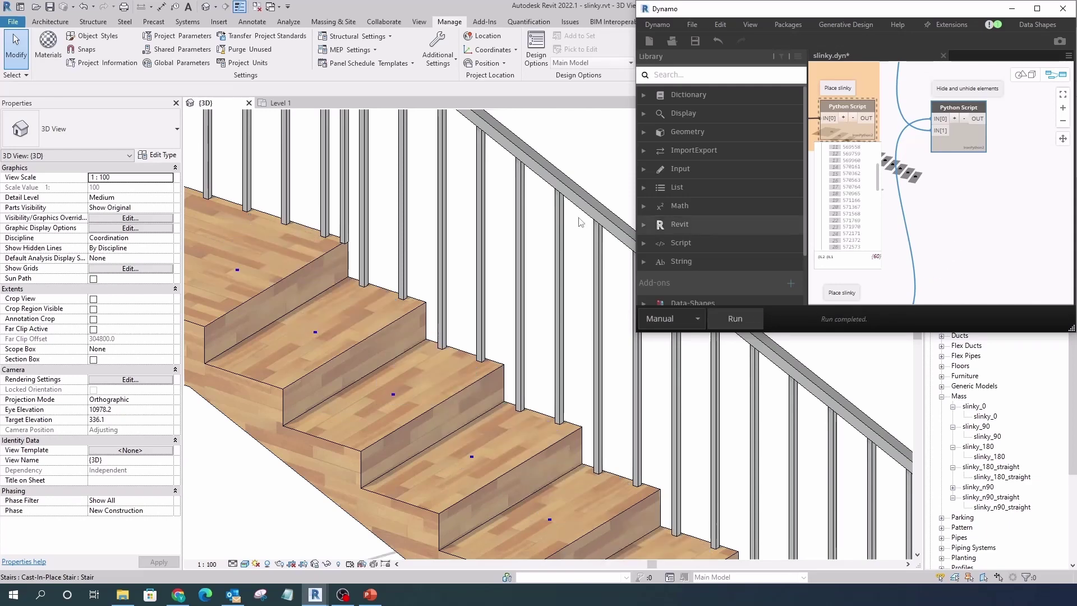
{"action": "scroll", "coordinate": [547, 354], "scroll_direction": "down", "scroll_amount": 3}
{"action": "mouse_move", "coordinate": [538, 347]}
{"action": "middle_mouse_down", "text": "shift"}
{"action": "mouse_move", "coordinate": [547, 353]}
{"action": "mouse_move", "coordinate": [617, 292]}
{"action": "middle_mouse_up", "text": "shift"}
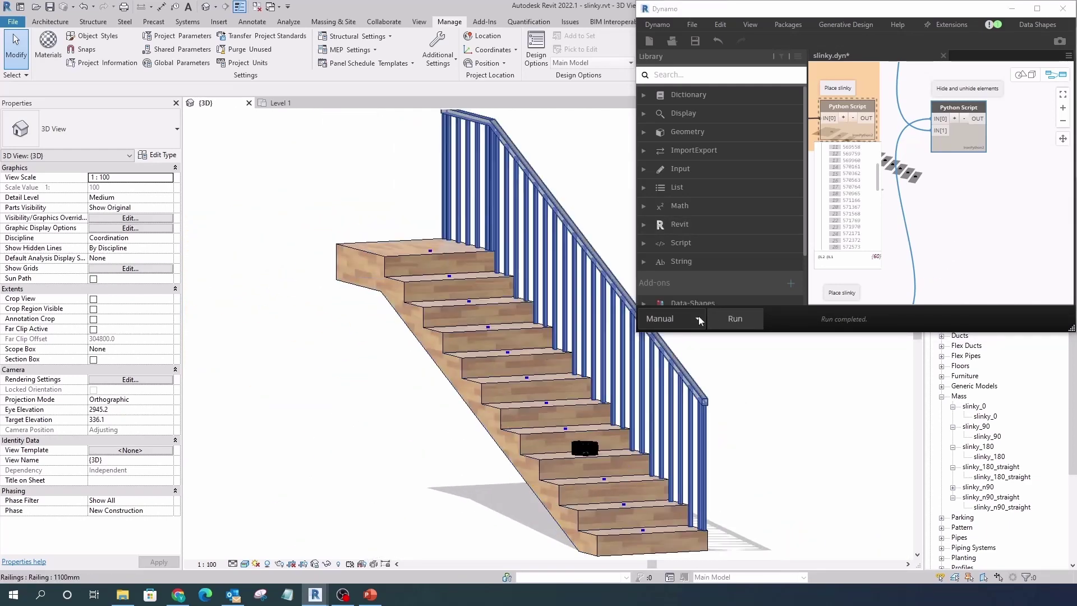
Step: Run the graph Periodic every 500 ms to walk the slinky down, then return to Manual
{"action": "left_click", "coordinate": [698, 318]}
{"action": "left_click", "coordinate": [667, 378]}
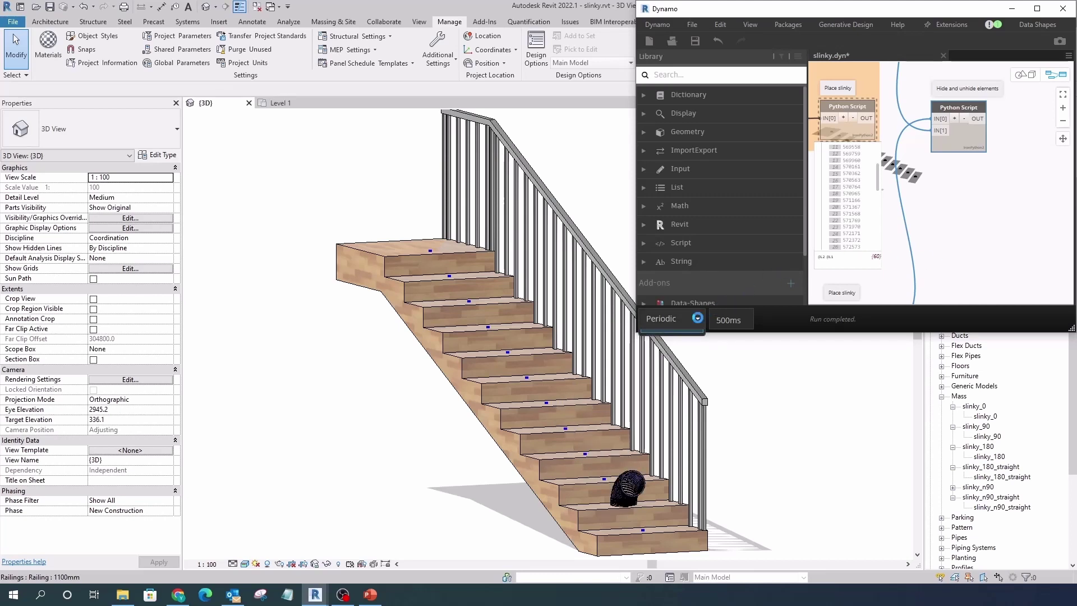
{"action": "left_click", "coordinate": [697, 317]}
{"action": "left_click", "coordinate": [659, 342]}
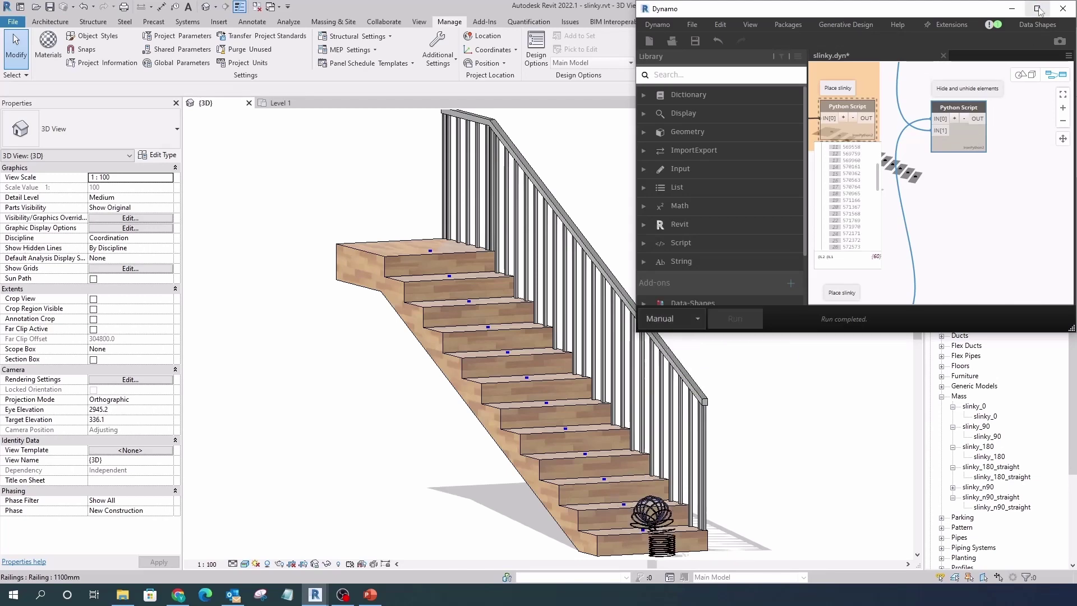
Step: Maximize Dynamo and zoom out to see the whole graph
{"action": "key", "text": "super+Up"}
{"action": "scroll", "coordinate": [756, 312], "scroll_direction": "down", "scroll_amount": 5}
{"action": "scroll", "coordinate": [469, 208], "scroll_direction": "down", "scroll_amount": 2}
{"action": "scroll", "coordinate": [470, 217], "scroll_direction": "up", "scroll_amount": 3}
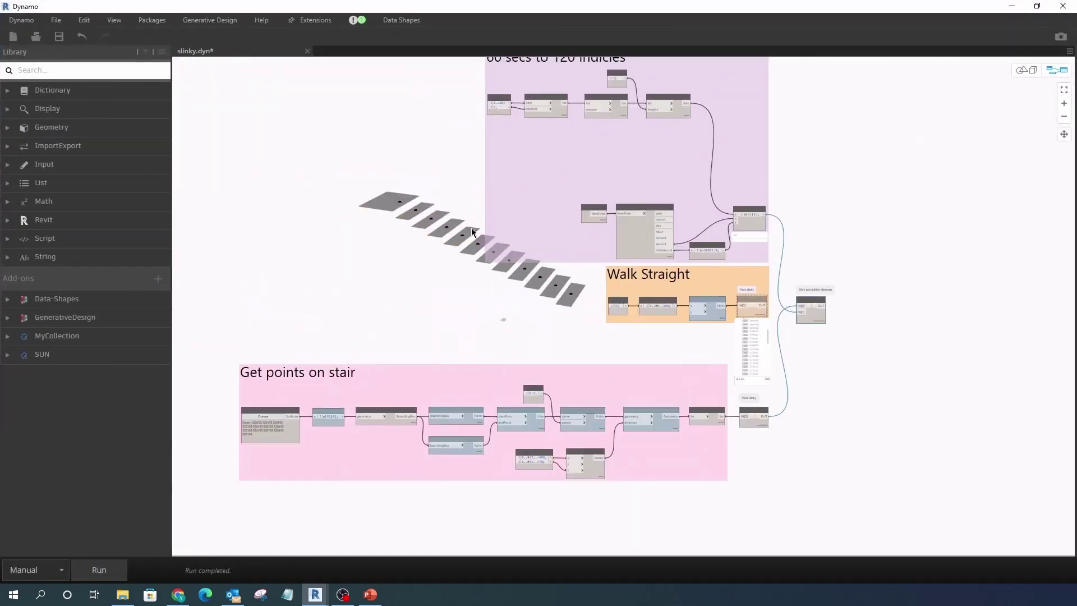